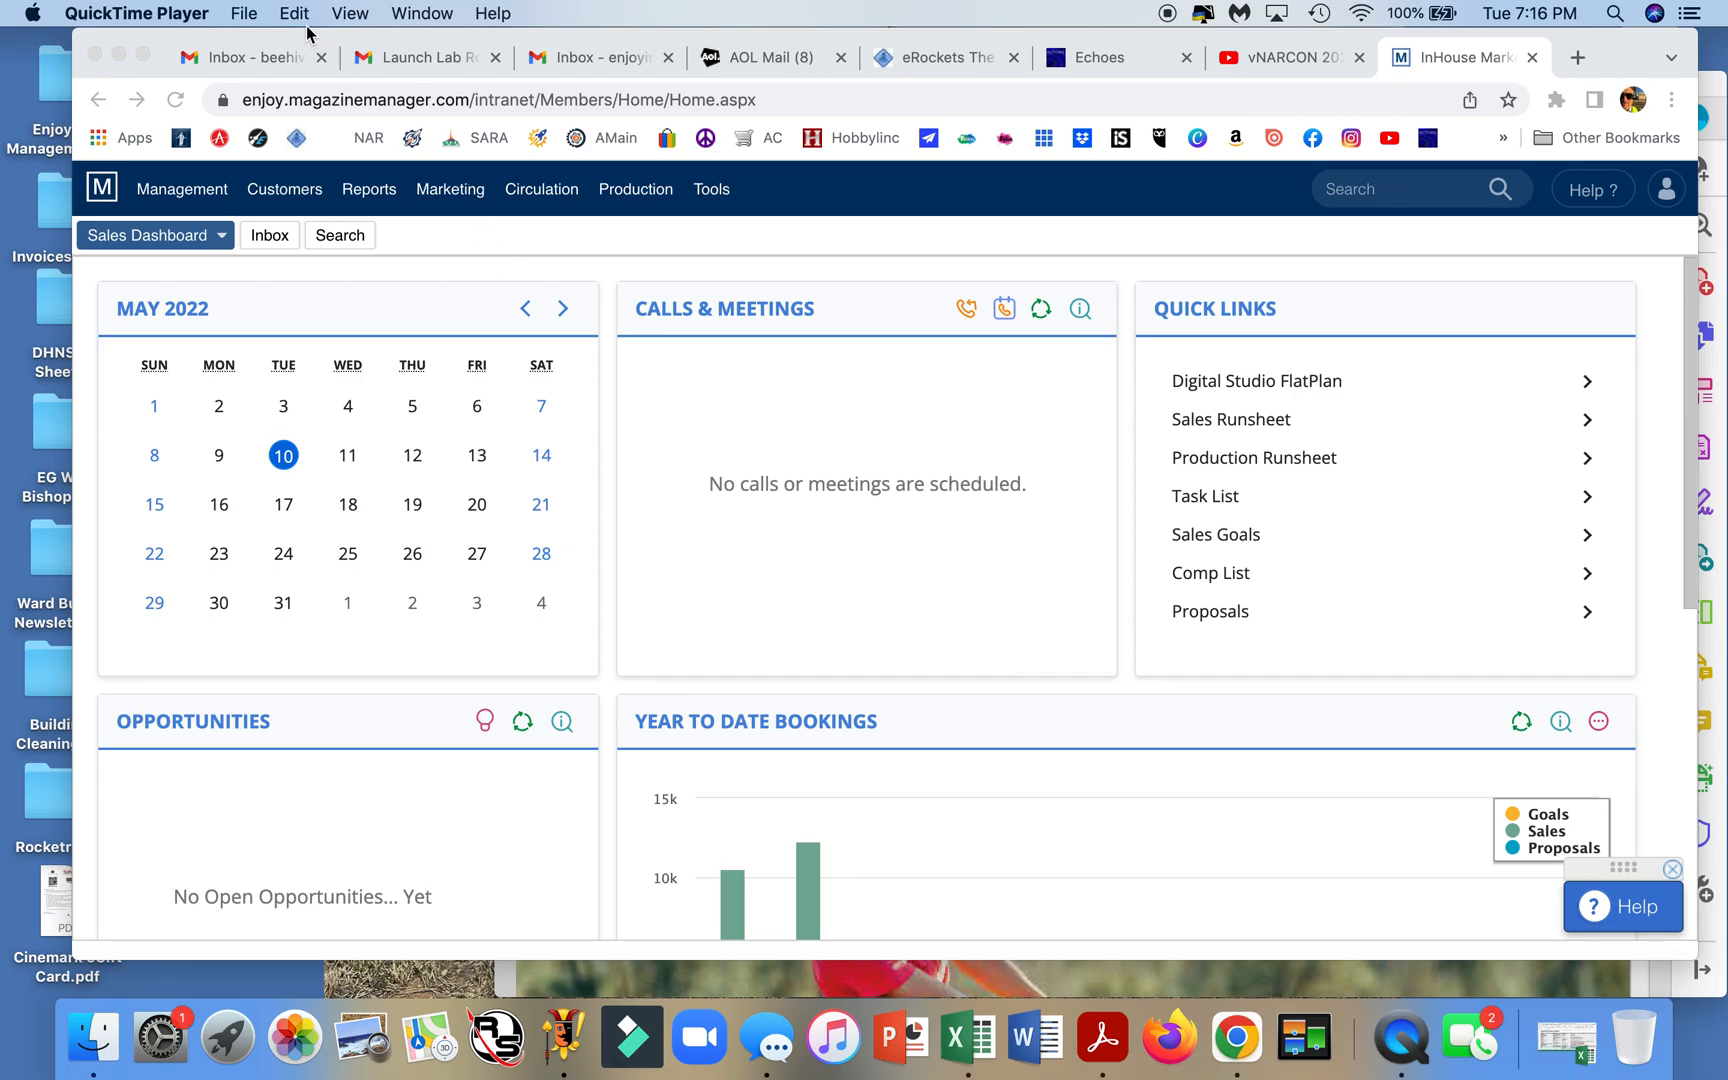
pyautogui.moveTo(145, 40); pyautogui.dragTo(334, 36)
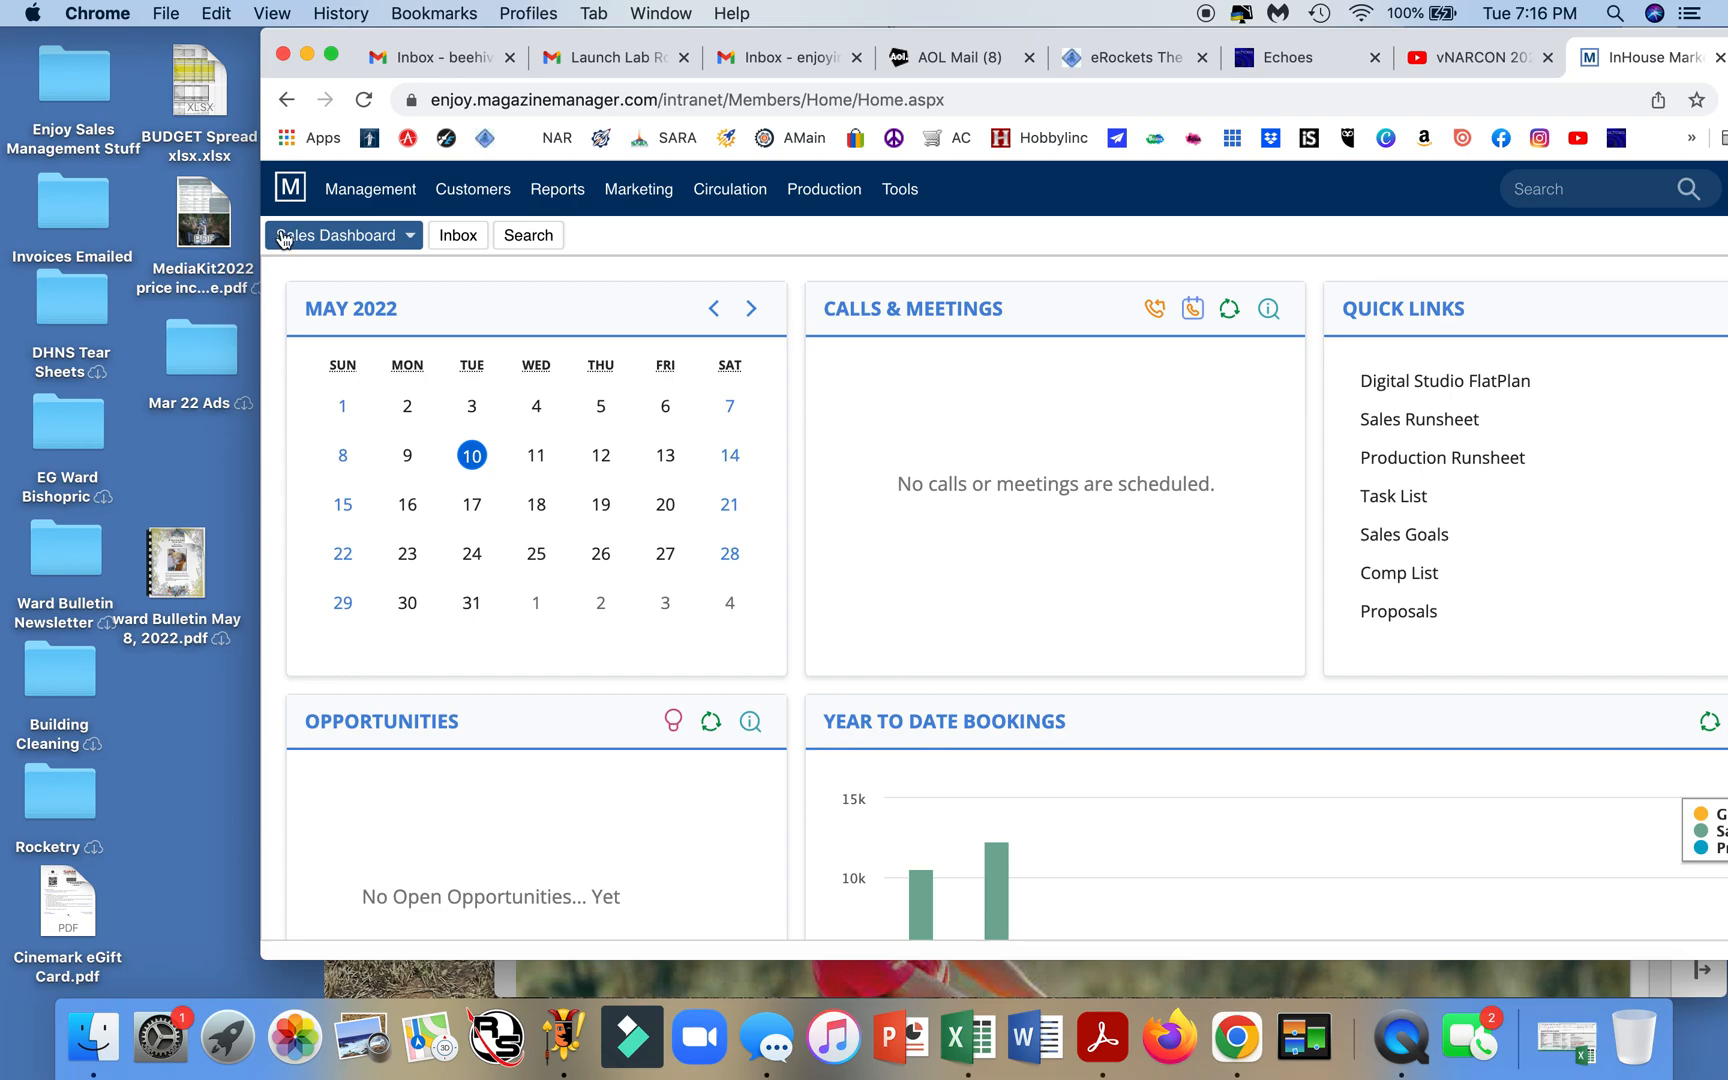
pyautogui.moveTo(283, 40); pyautogui.dragTo(53, 40)
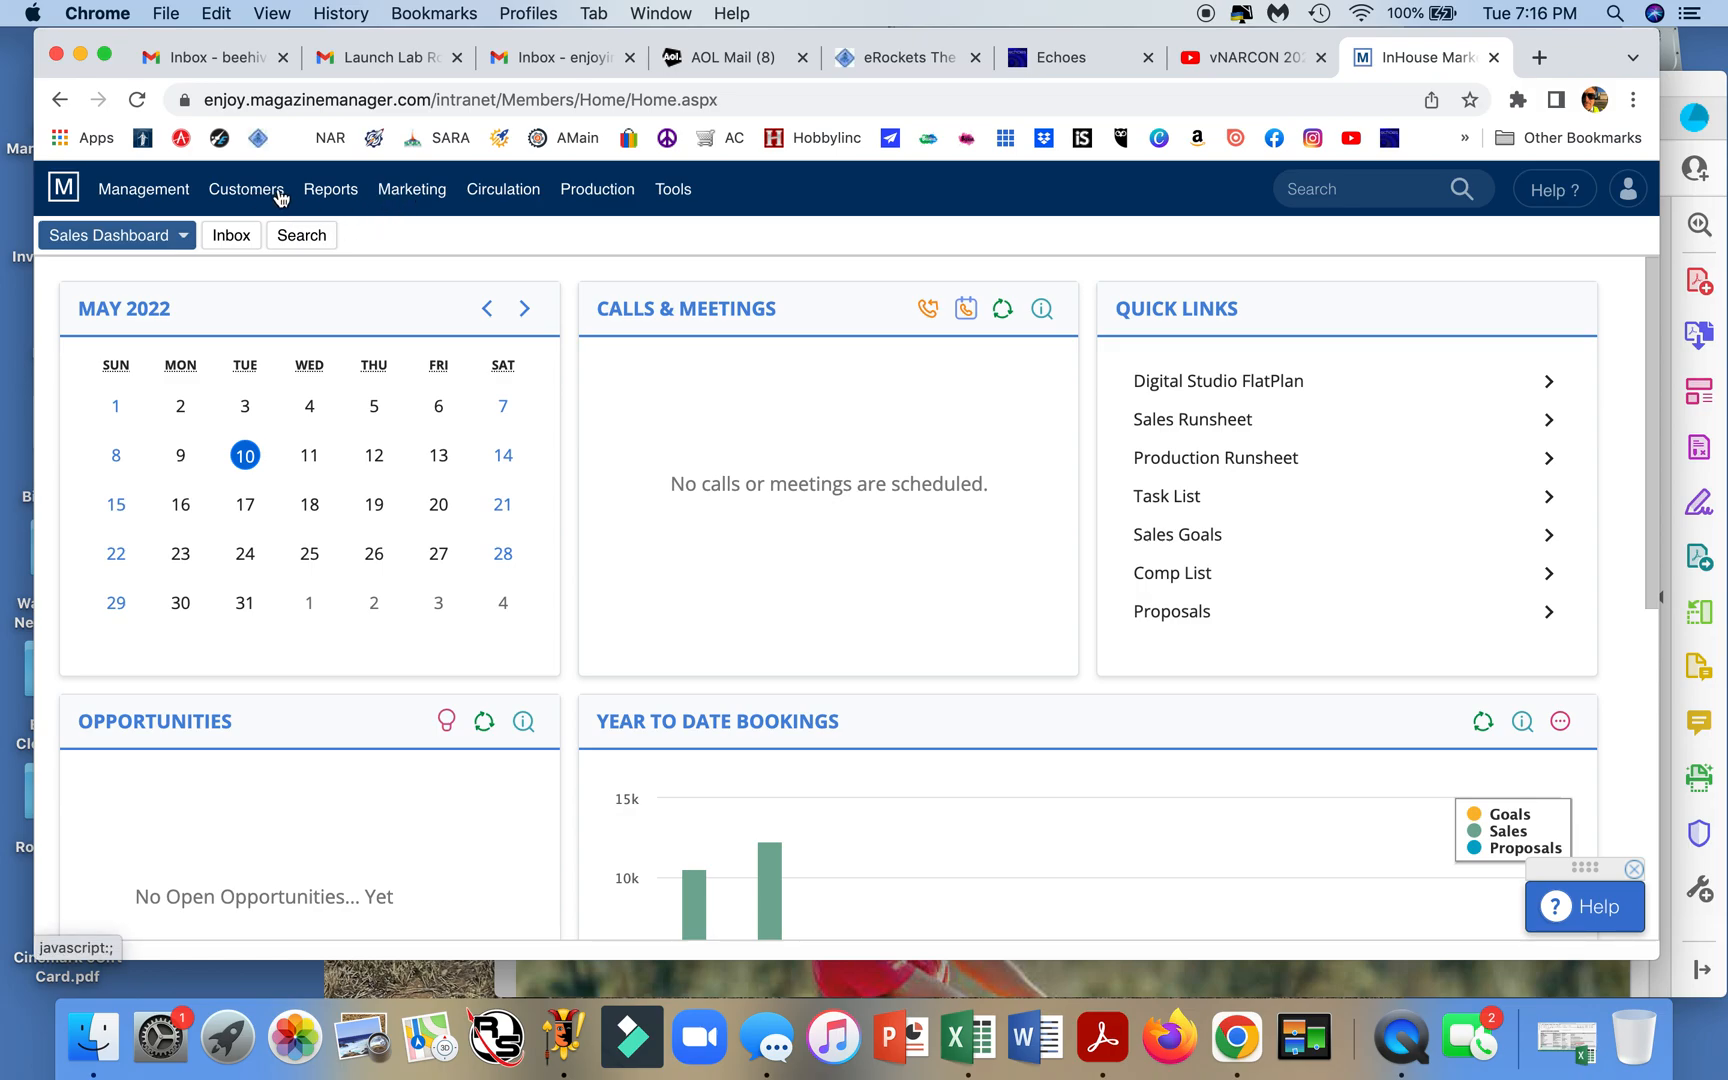
# - Run the Sales by Rep report for the Mar-2022 issue of Enjoy Magazine
pyautogui.click(320, 195)
pyautogui.moveTo(327, 213)
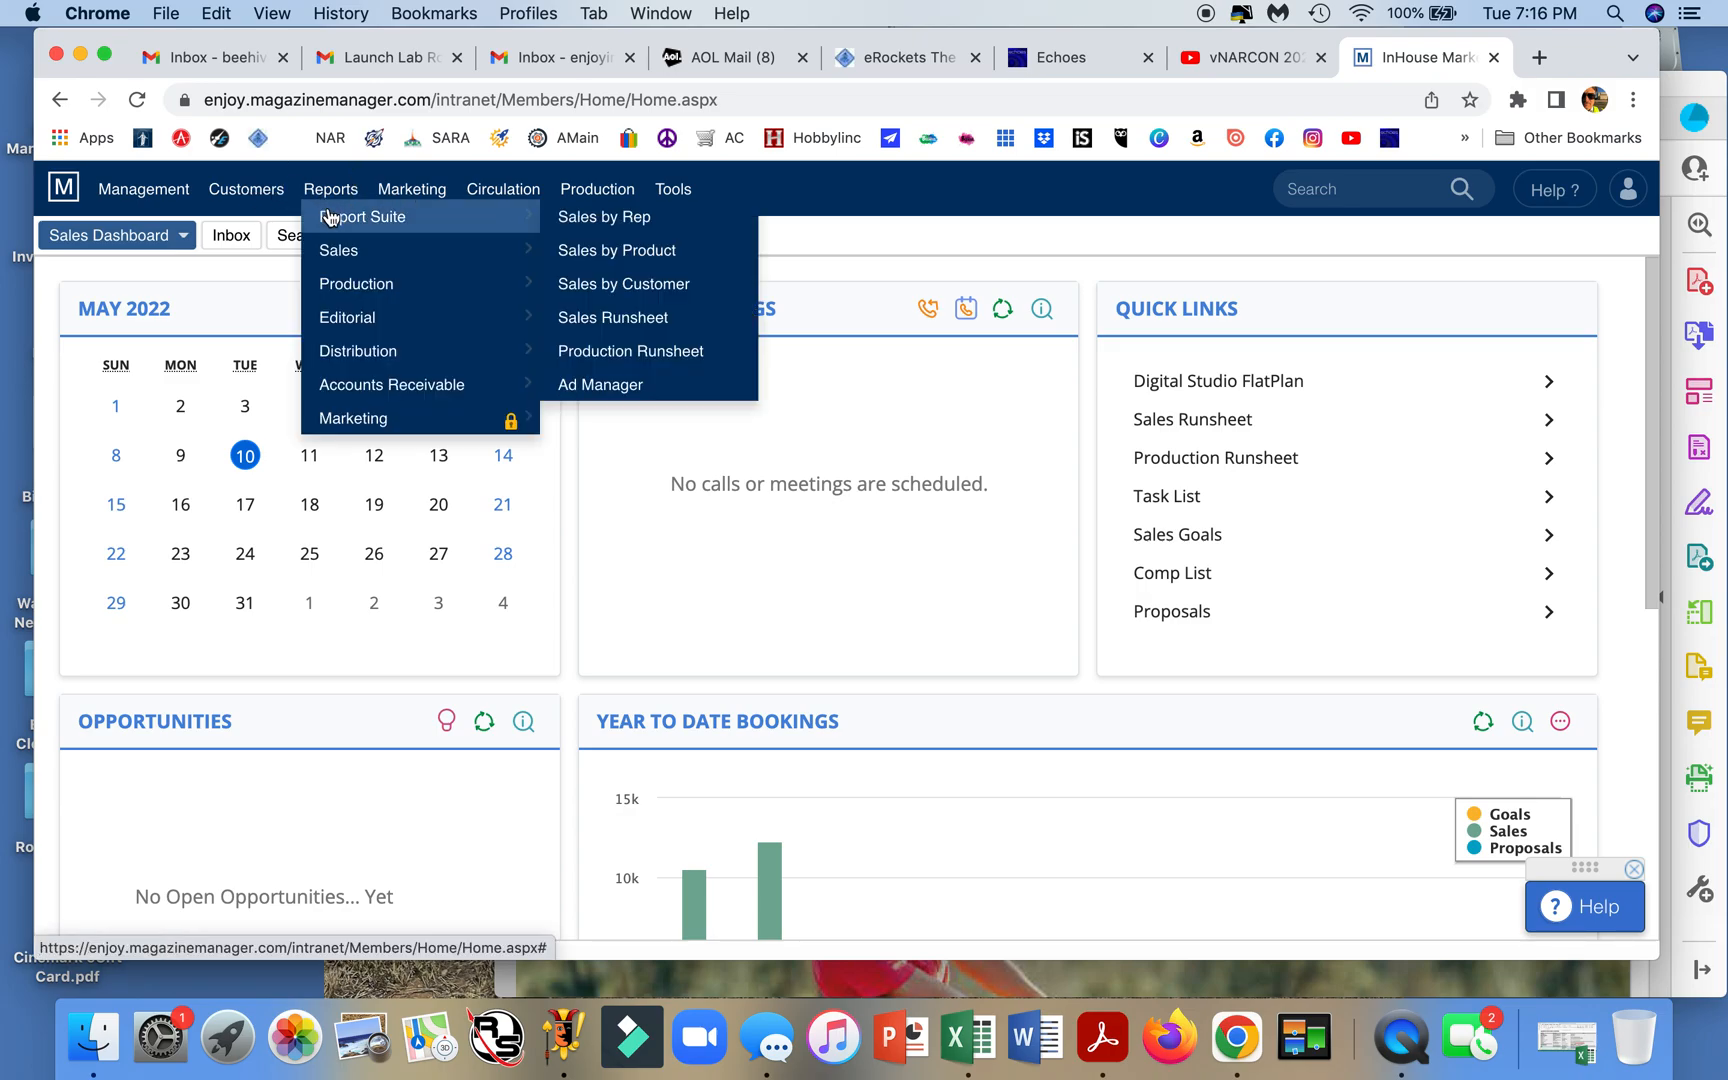
pyautogui.click(605, 217)
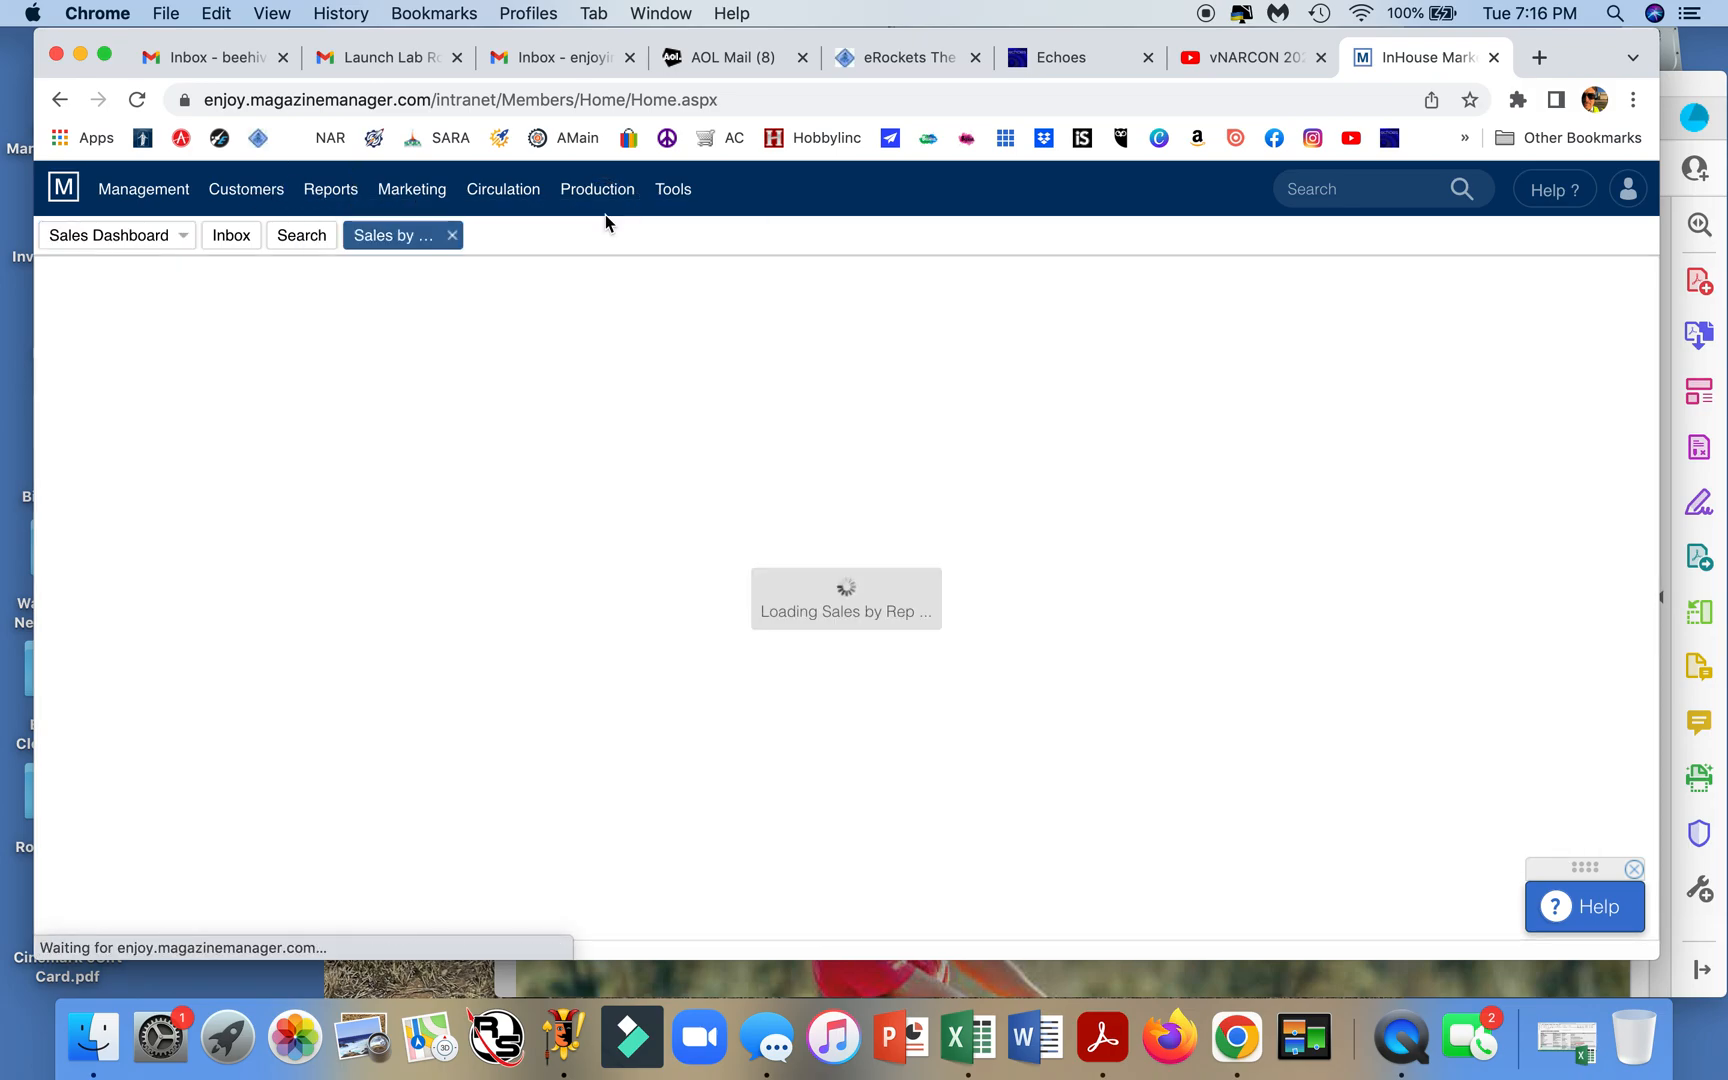
pyautogui.click(880, 372)
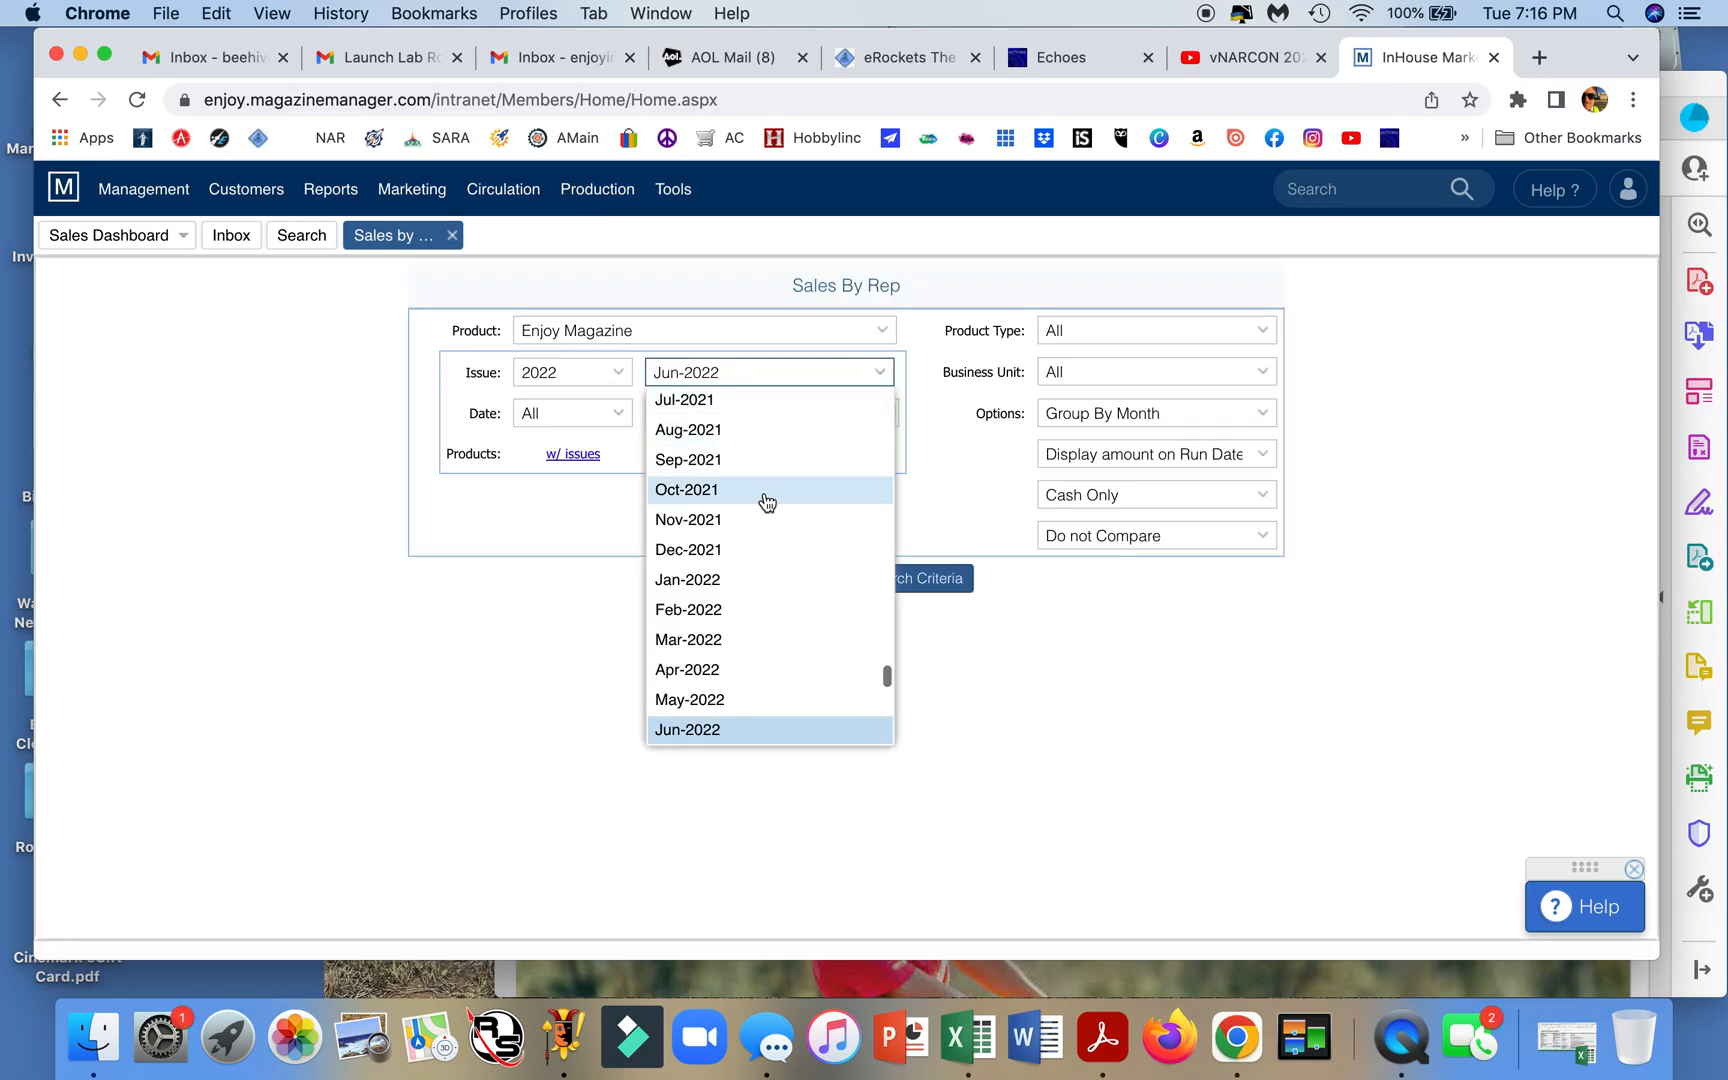
pyautogui.click(697, 640)
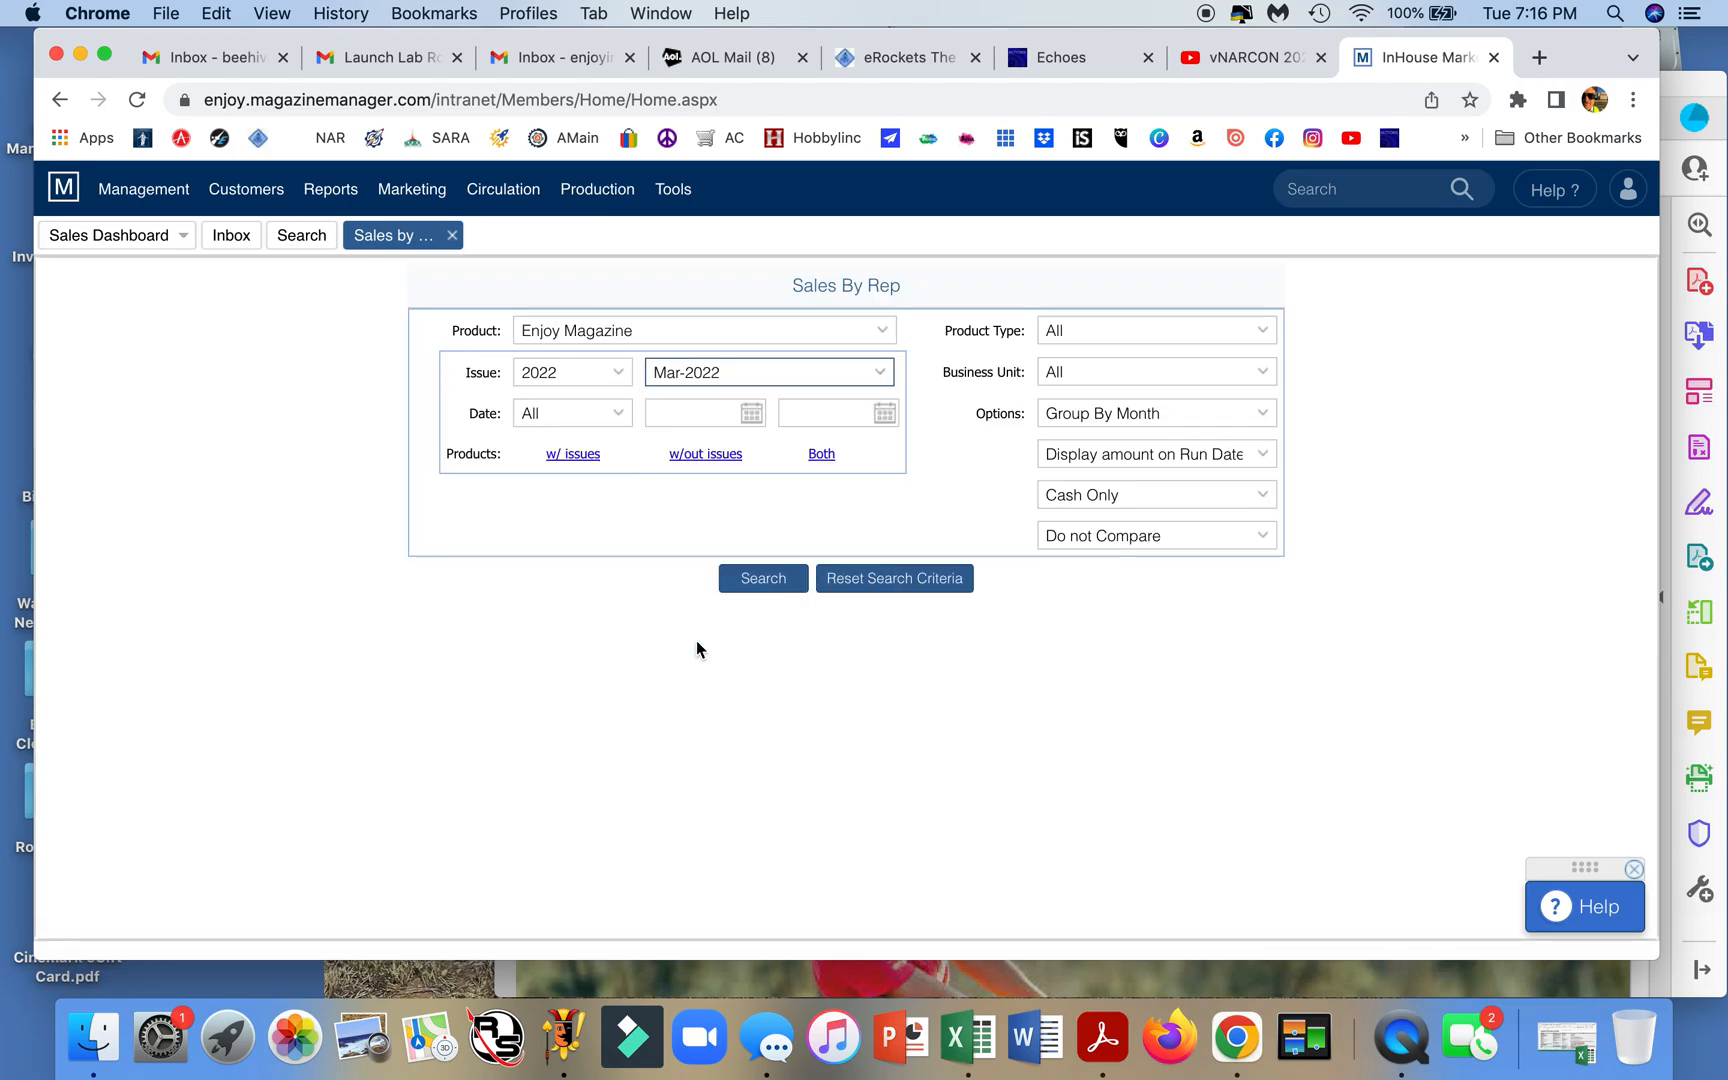
pyautogui.click(766, 582)
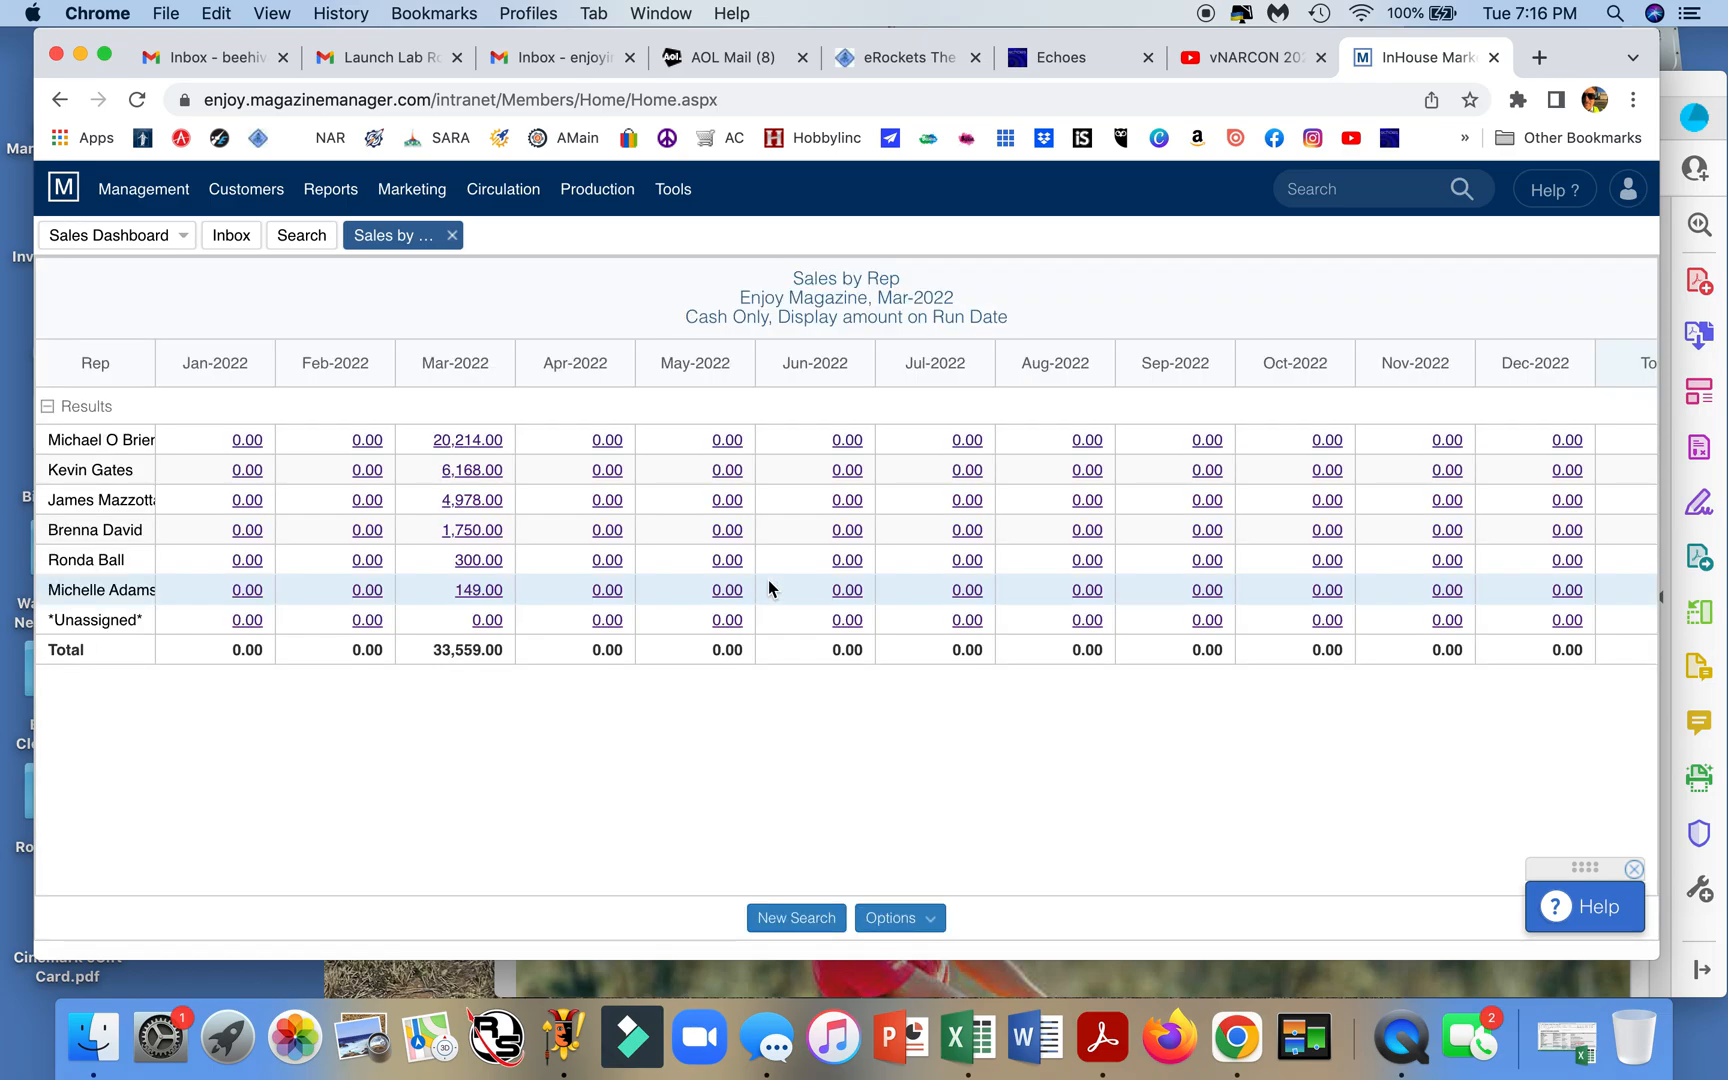
# - Open the first-listed rep's Mar-2022 sales details and export them as a CSV file saved to the Desktop
pyautogui.click(466, 442)
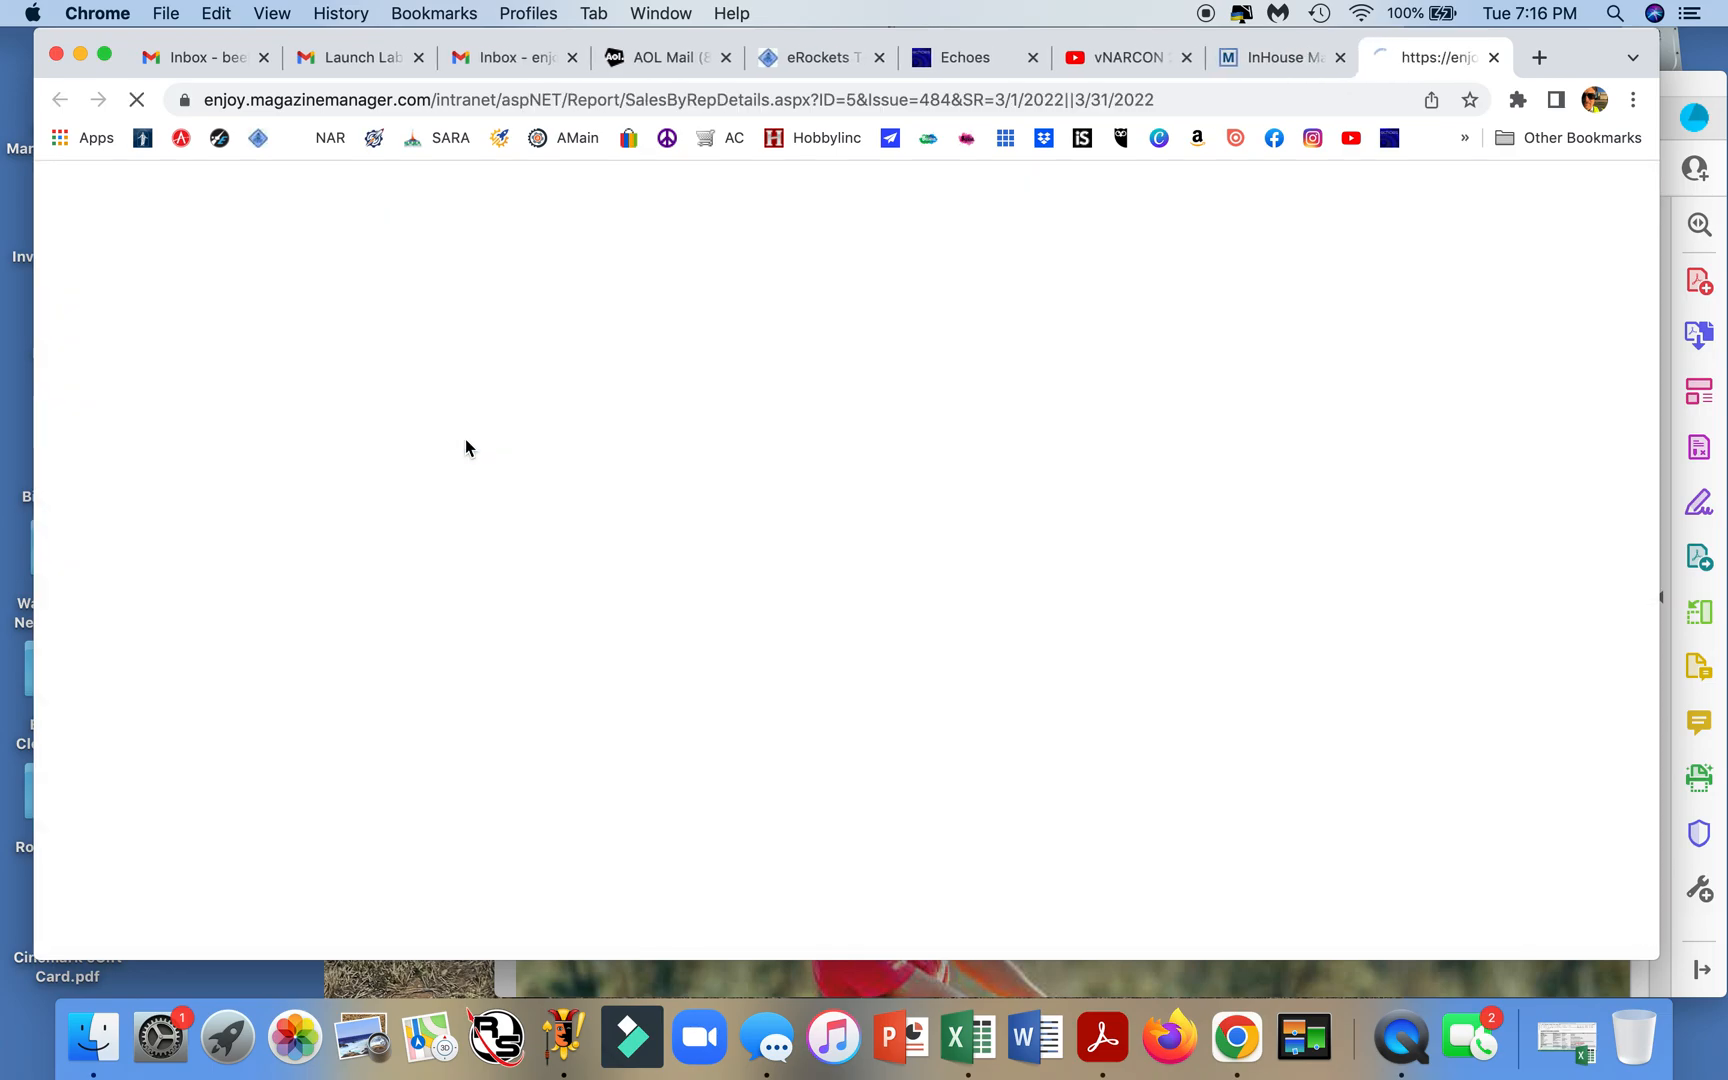
pyautogui.scroll(-10, 495, 465)
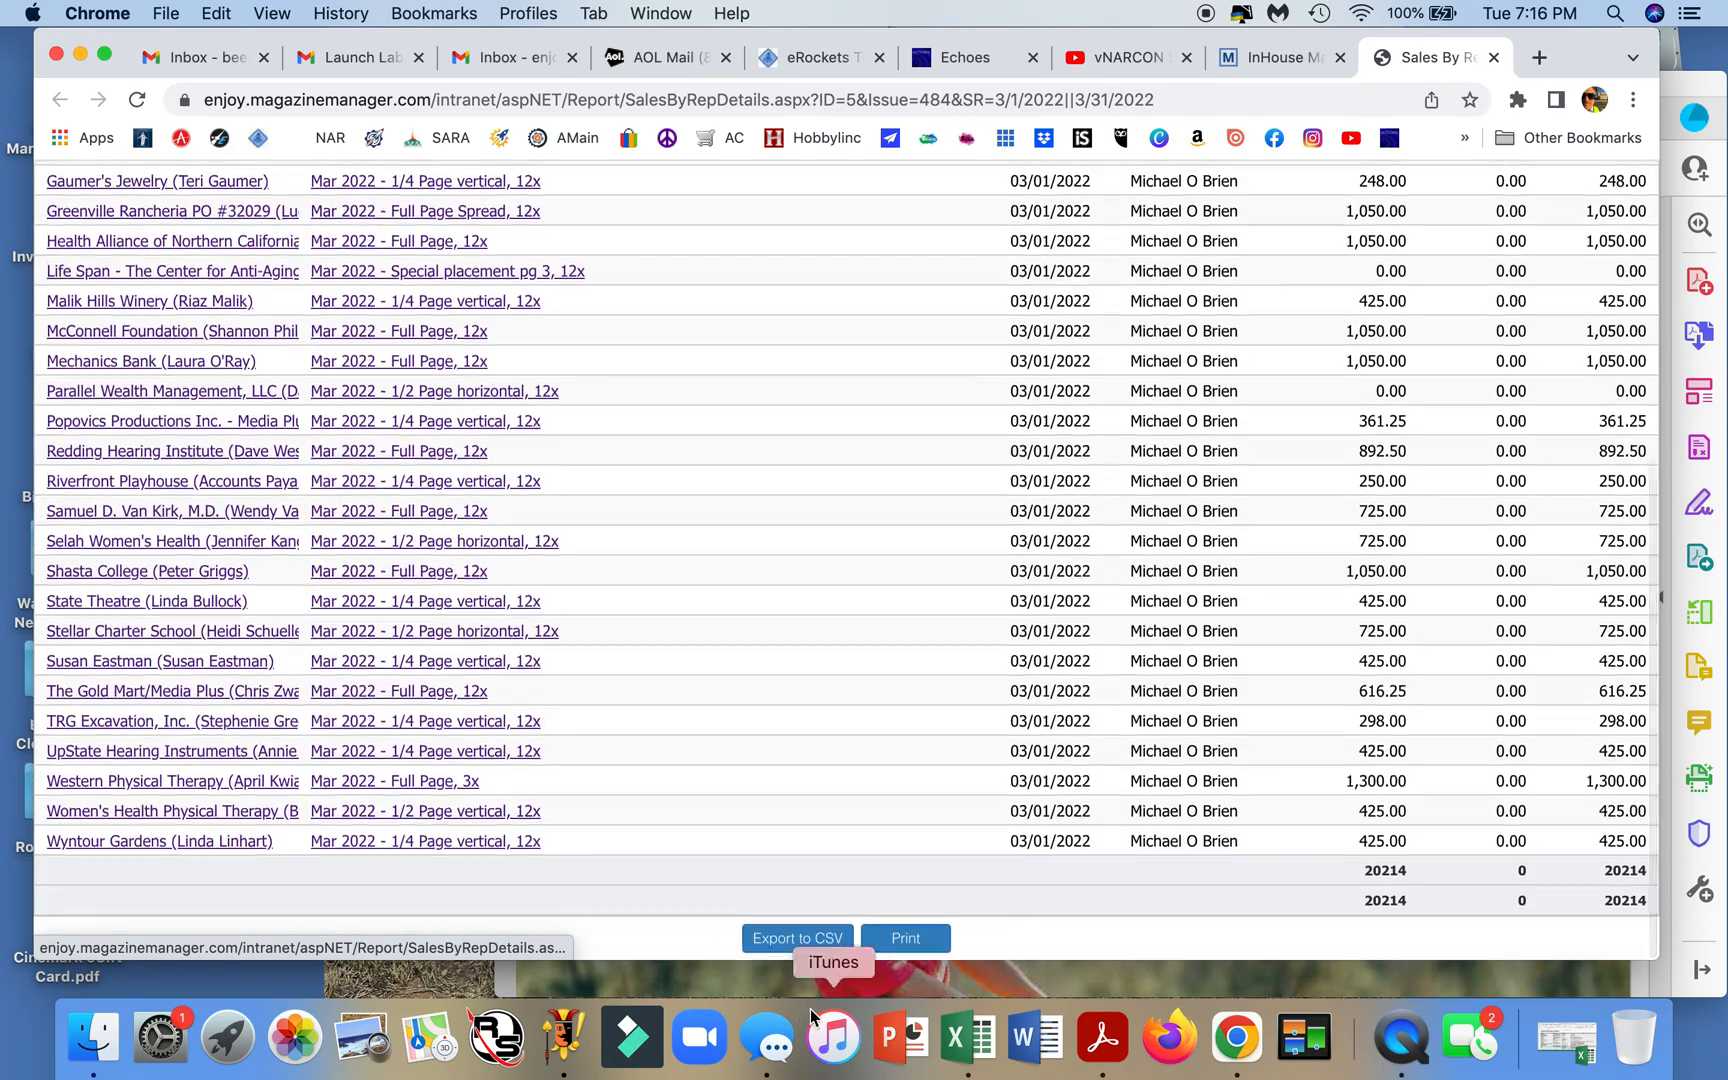
pyautogui.click(790, 938)
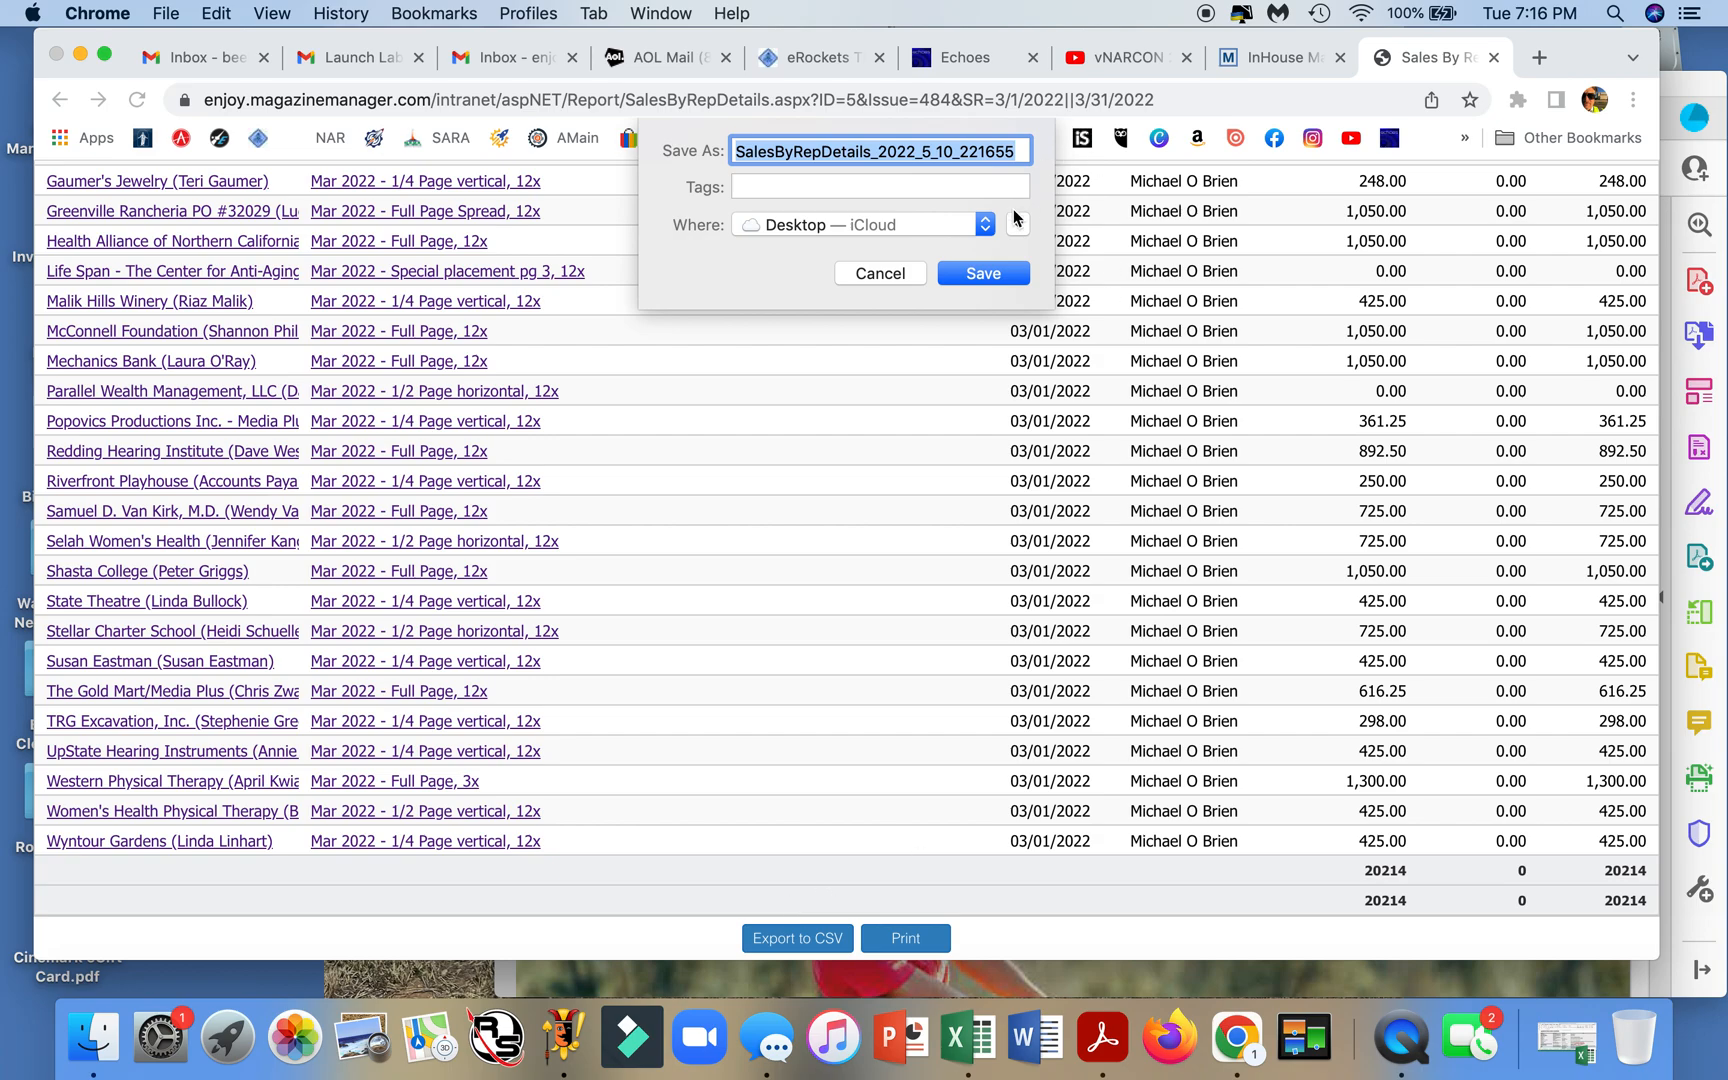
pyautogui.click(988, 273)
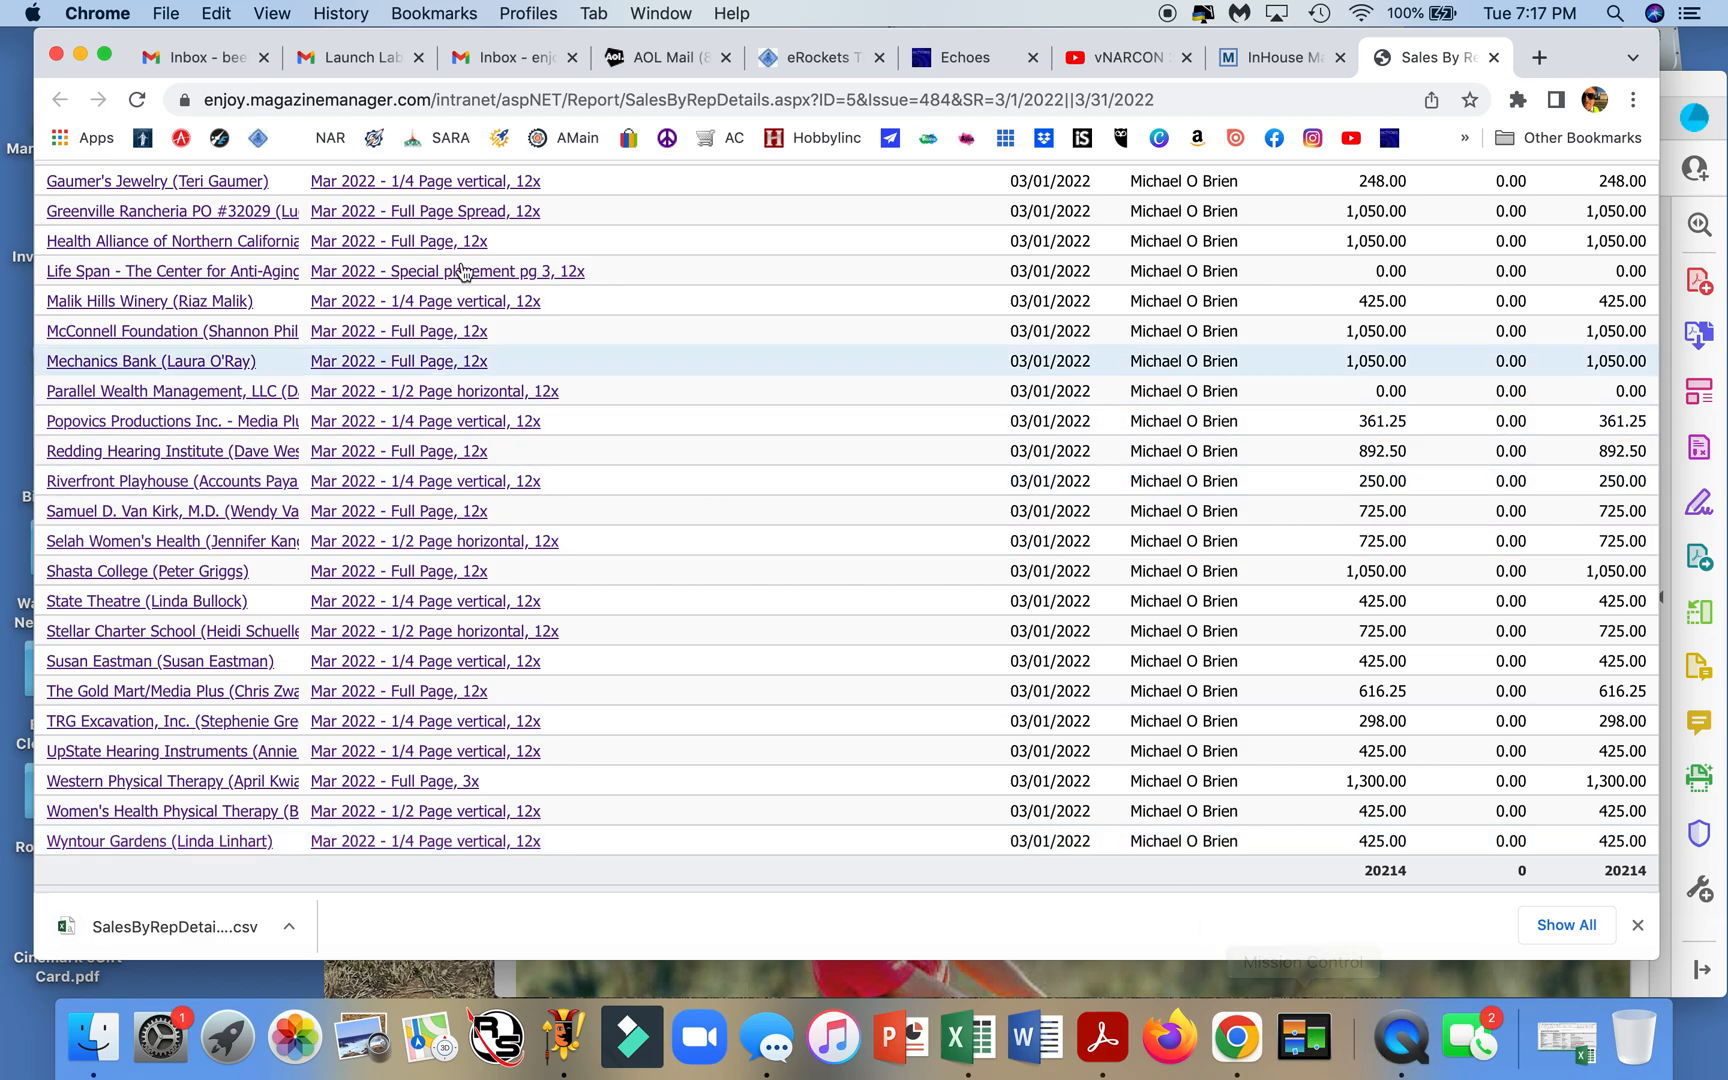
# - Clear the windows away from the desktop files and open the exported SalesByRepDetails CSV in Excel
pyautogui.click(78, 62)
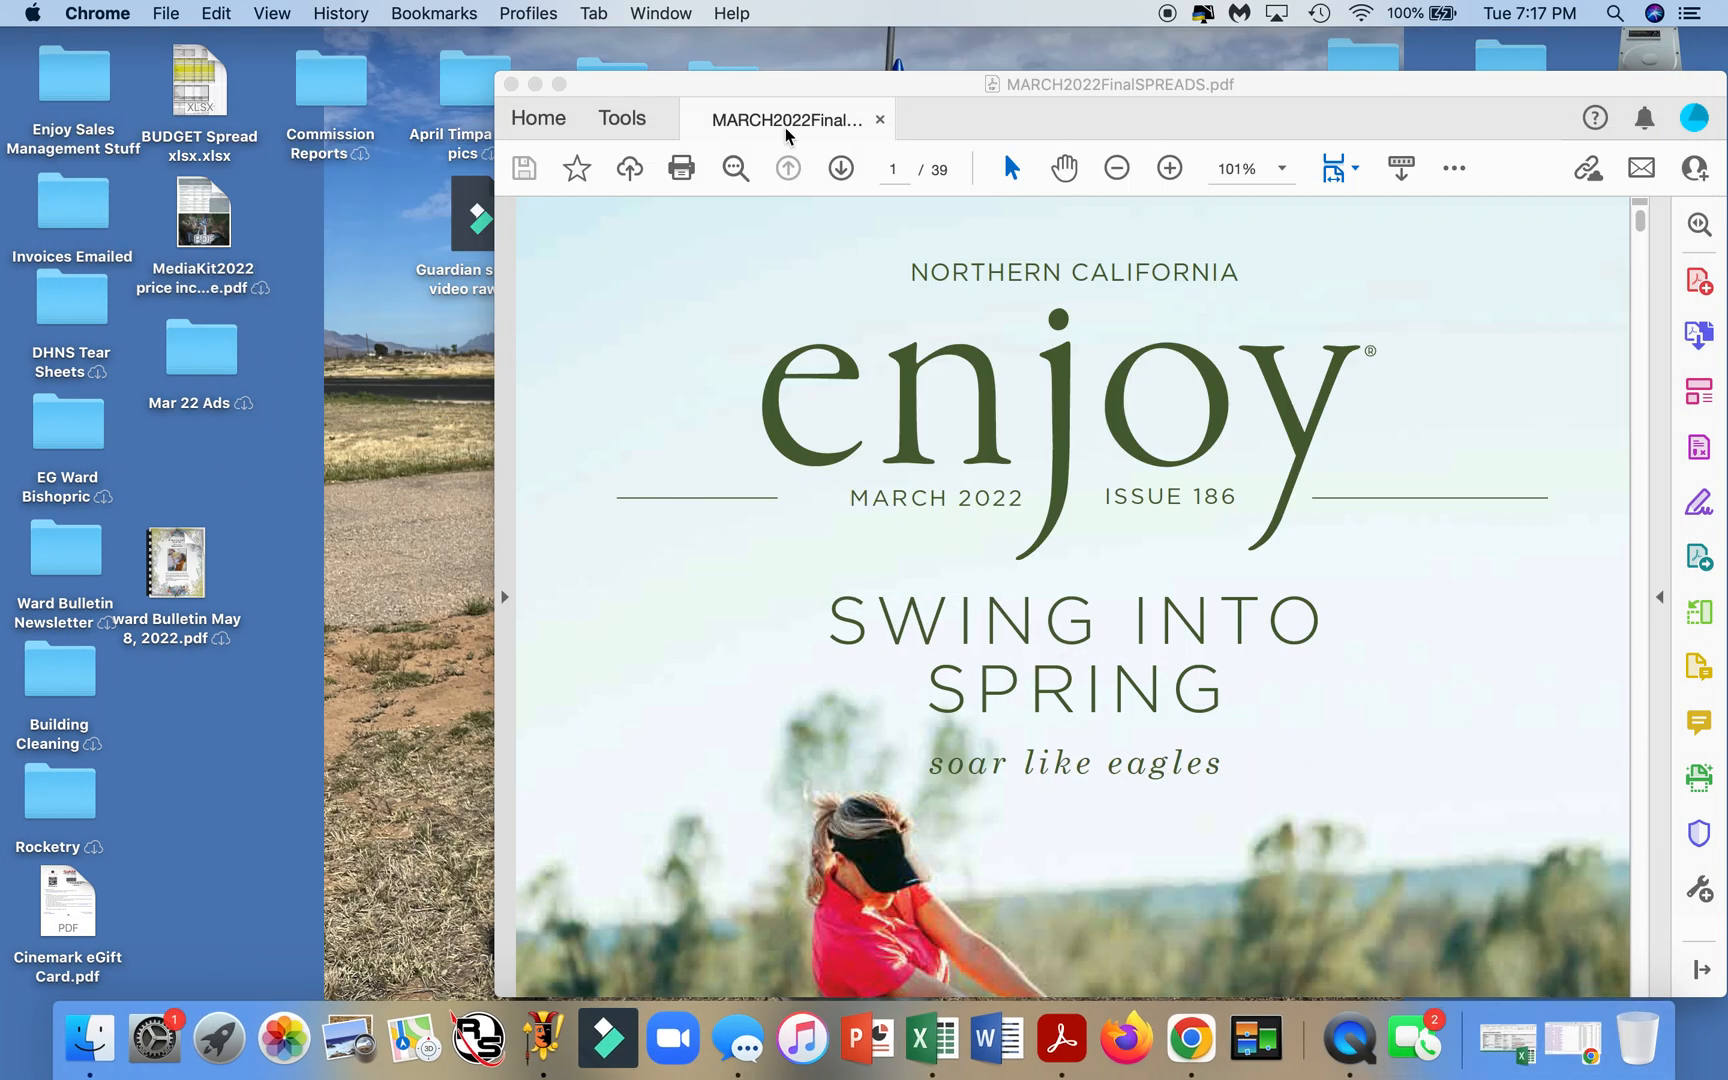
pyautogui.moveTo(1302, 90); pyautogui.dragTo(820, 76)
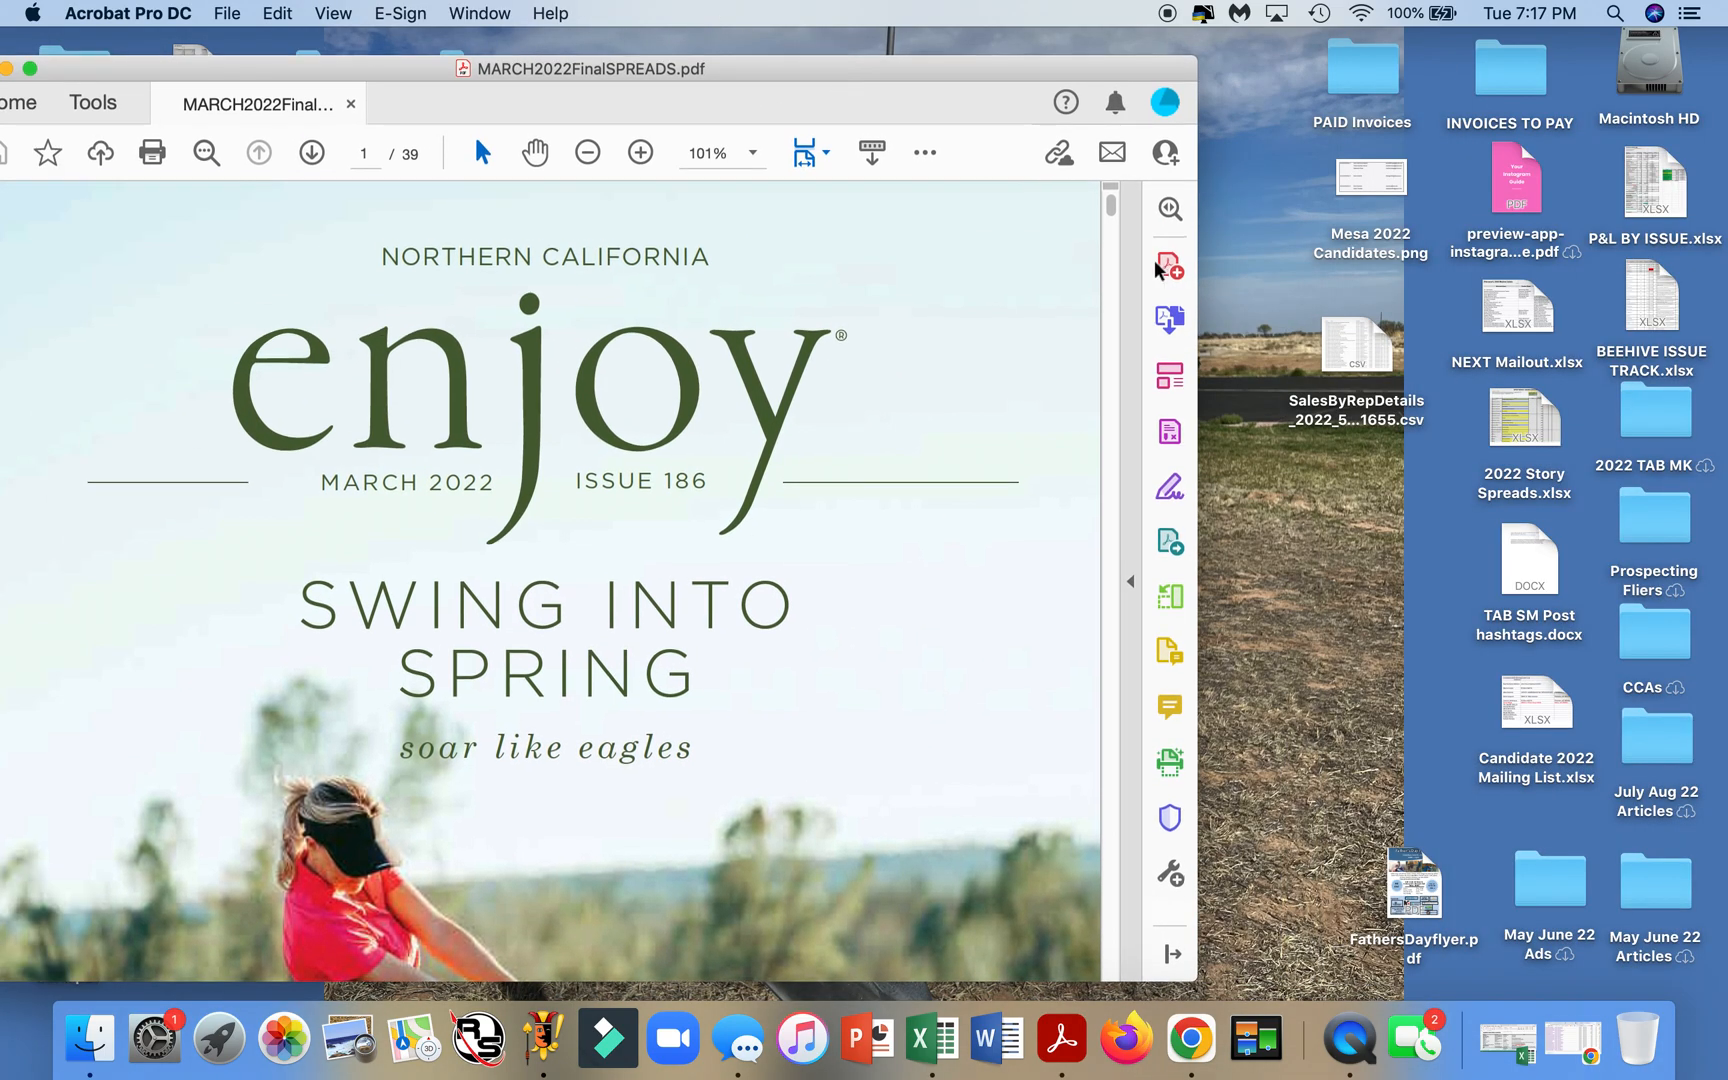
pyautogui.doubleClick(1352, 346)
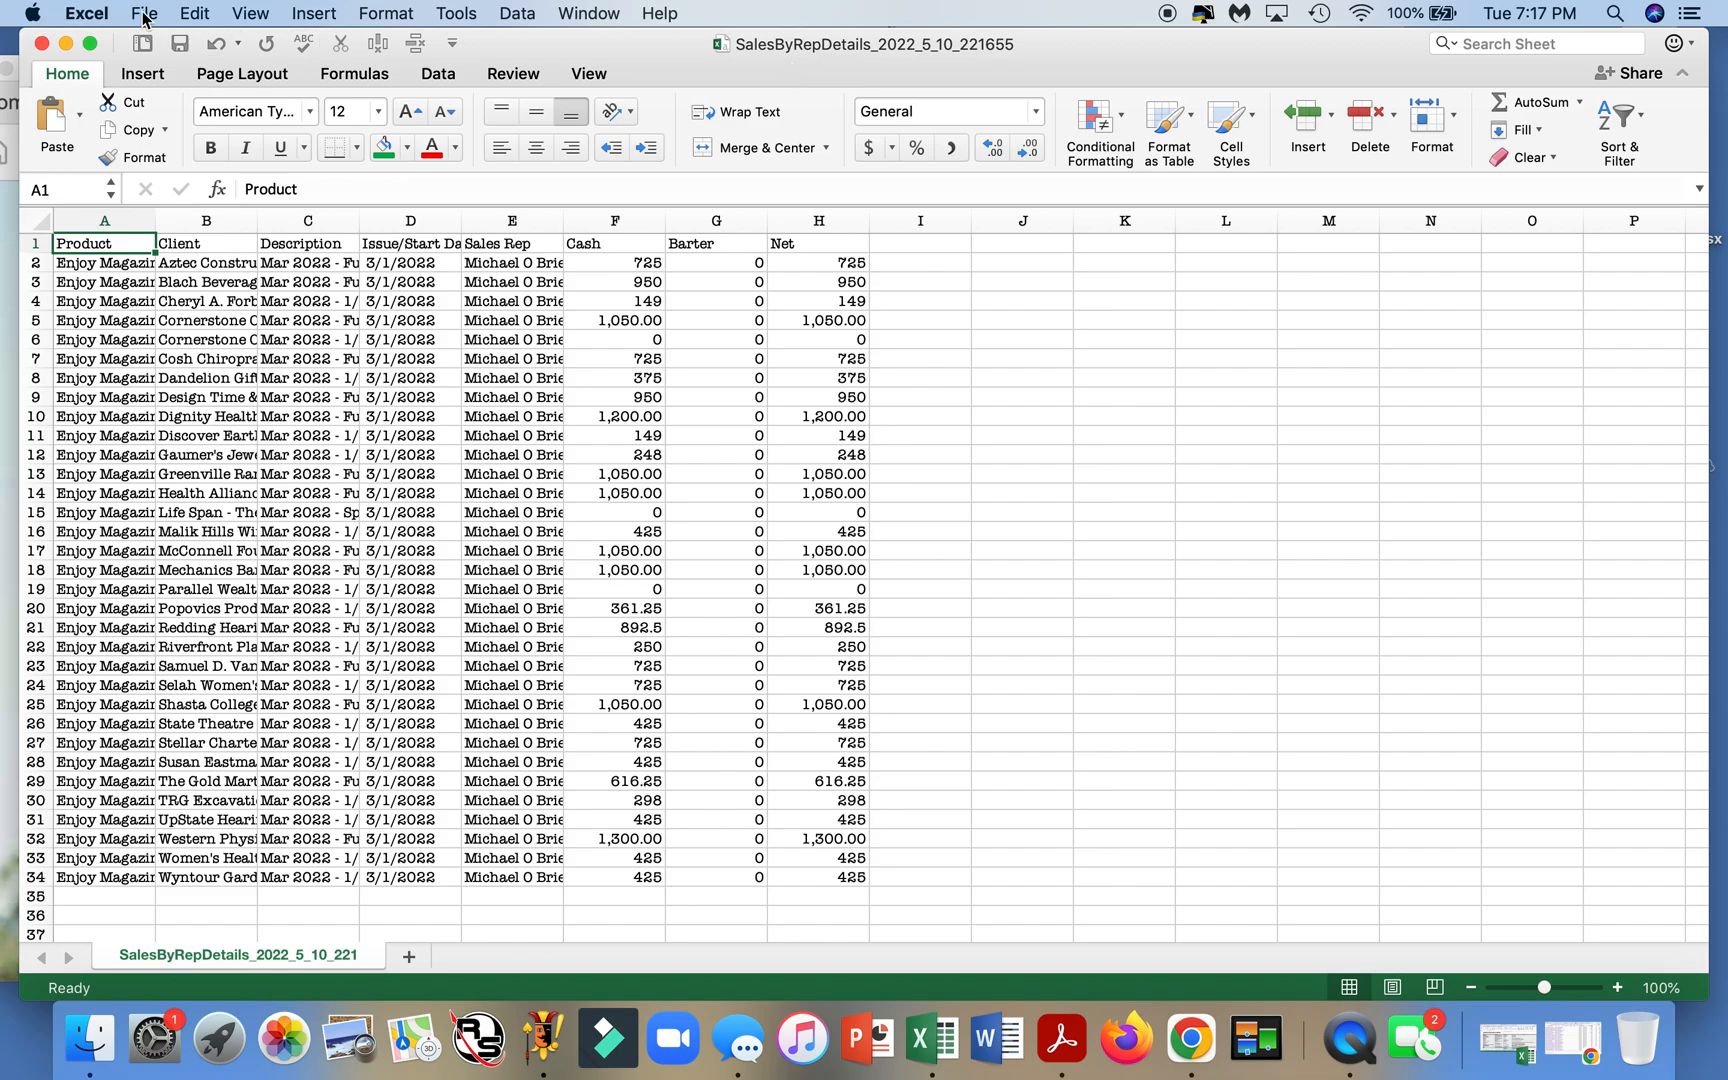
# - Clear the contents of the Product column and delete the Issue/Start Date, Sales Rep, Cash and Barter columns
pyautogui.click(108, 219)
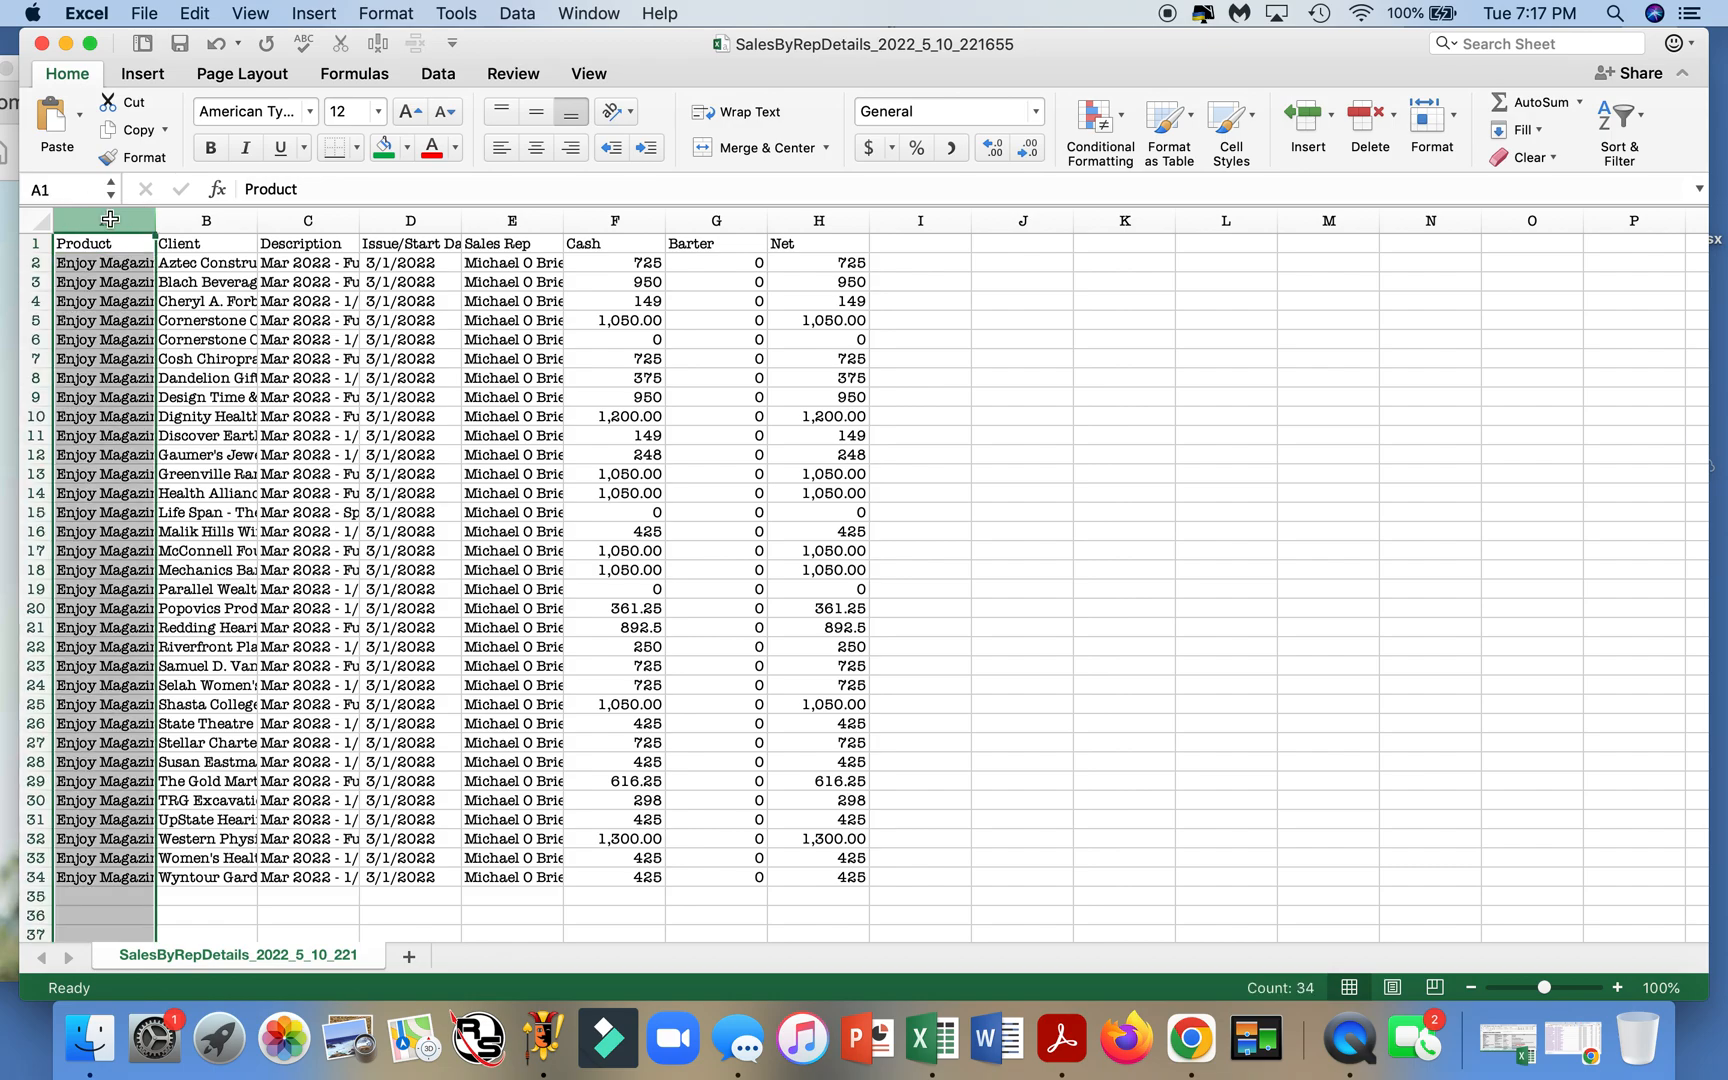
pyautogui.rightClick(110, 219)
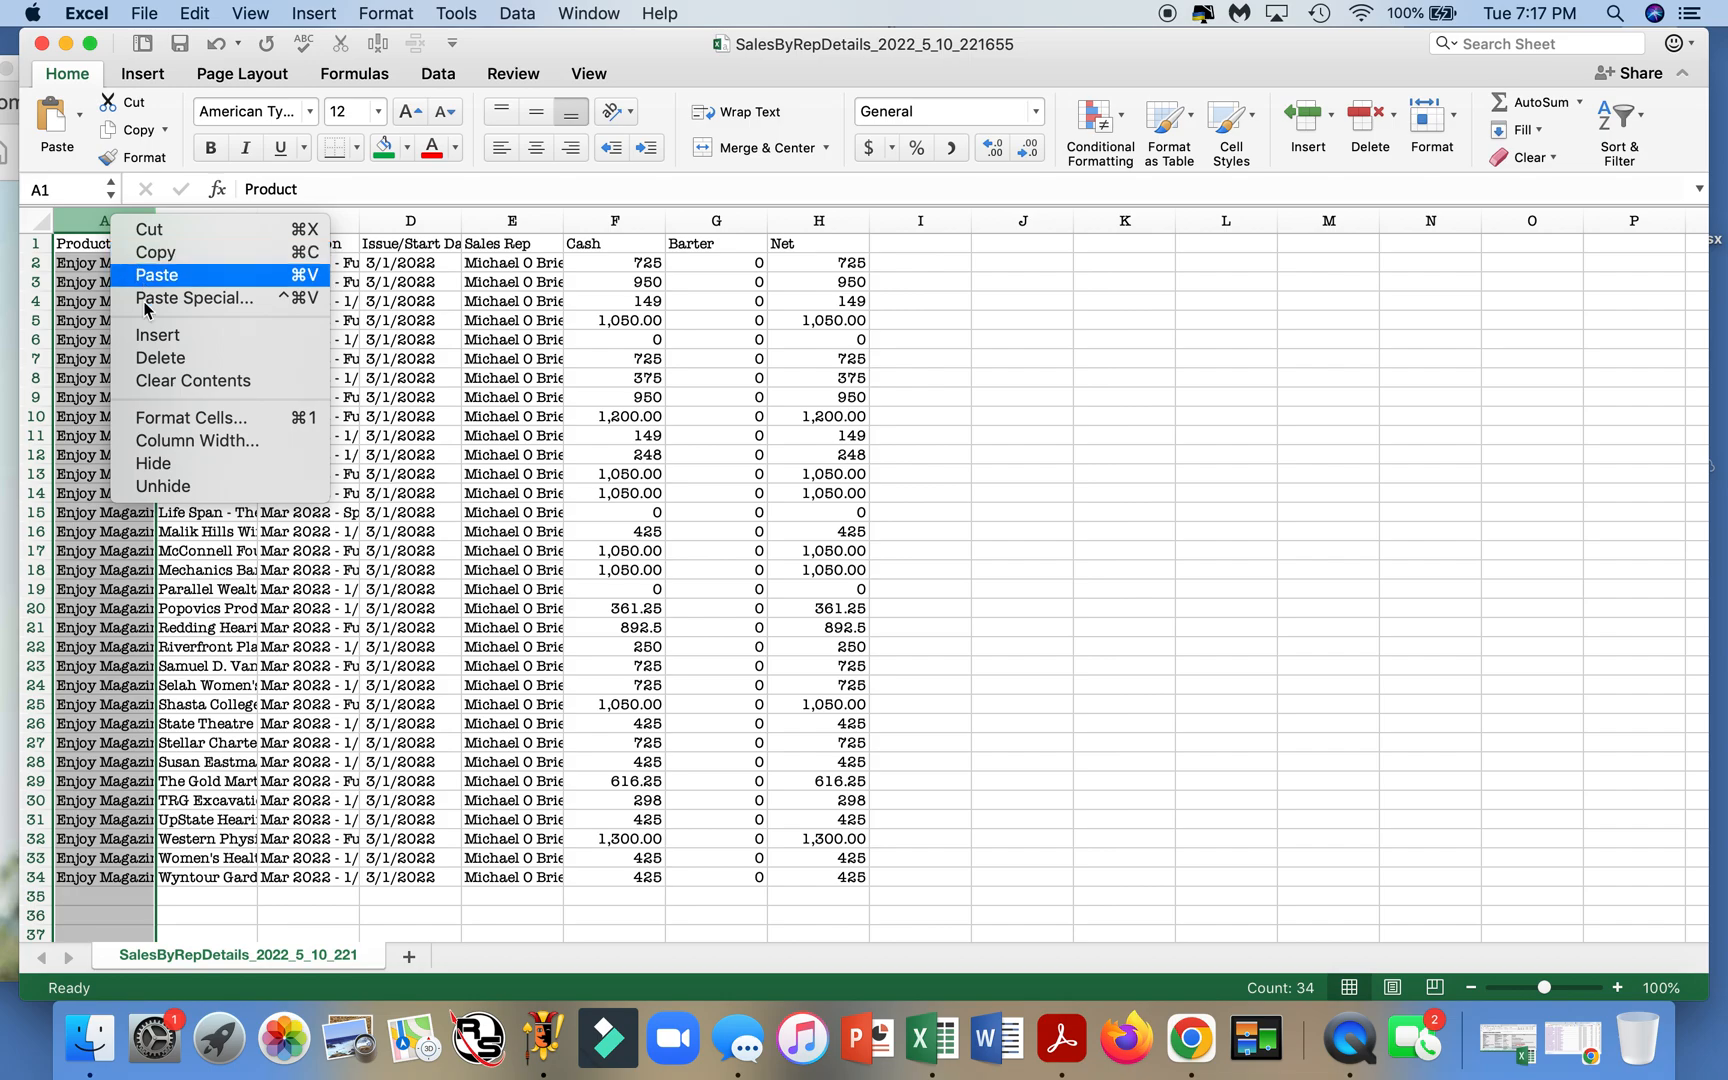
pyautogui.click(141, 379)
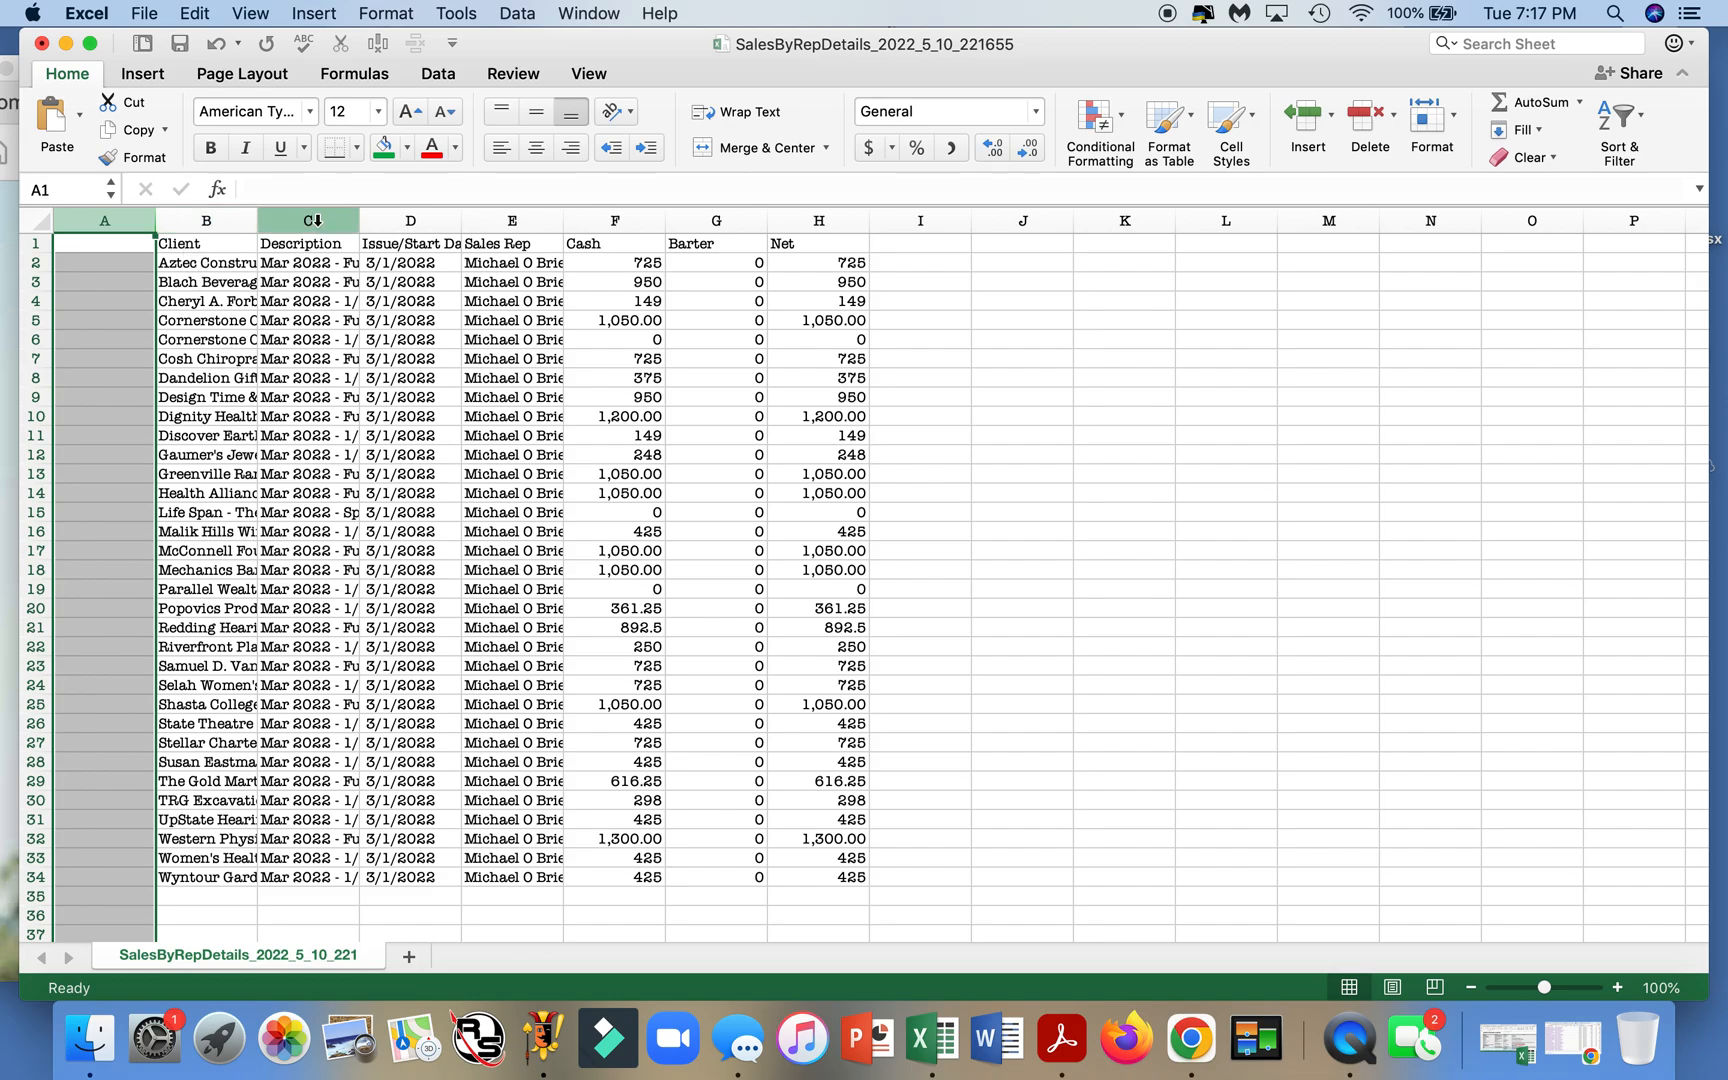
pyautogui.click(403, 220)
pyautogui.moveTo(403, 220); pyautogui.dragTo(710, 222)
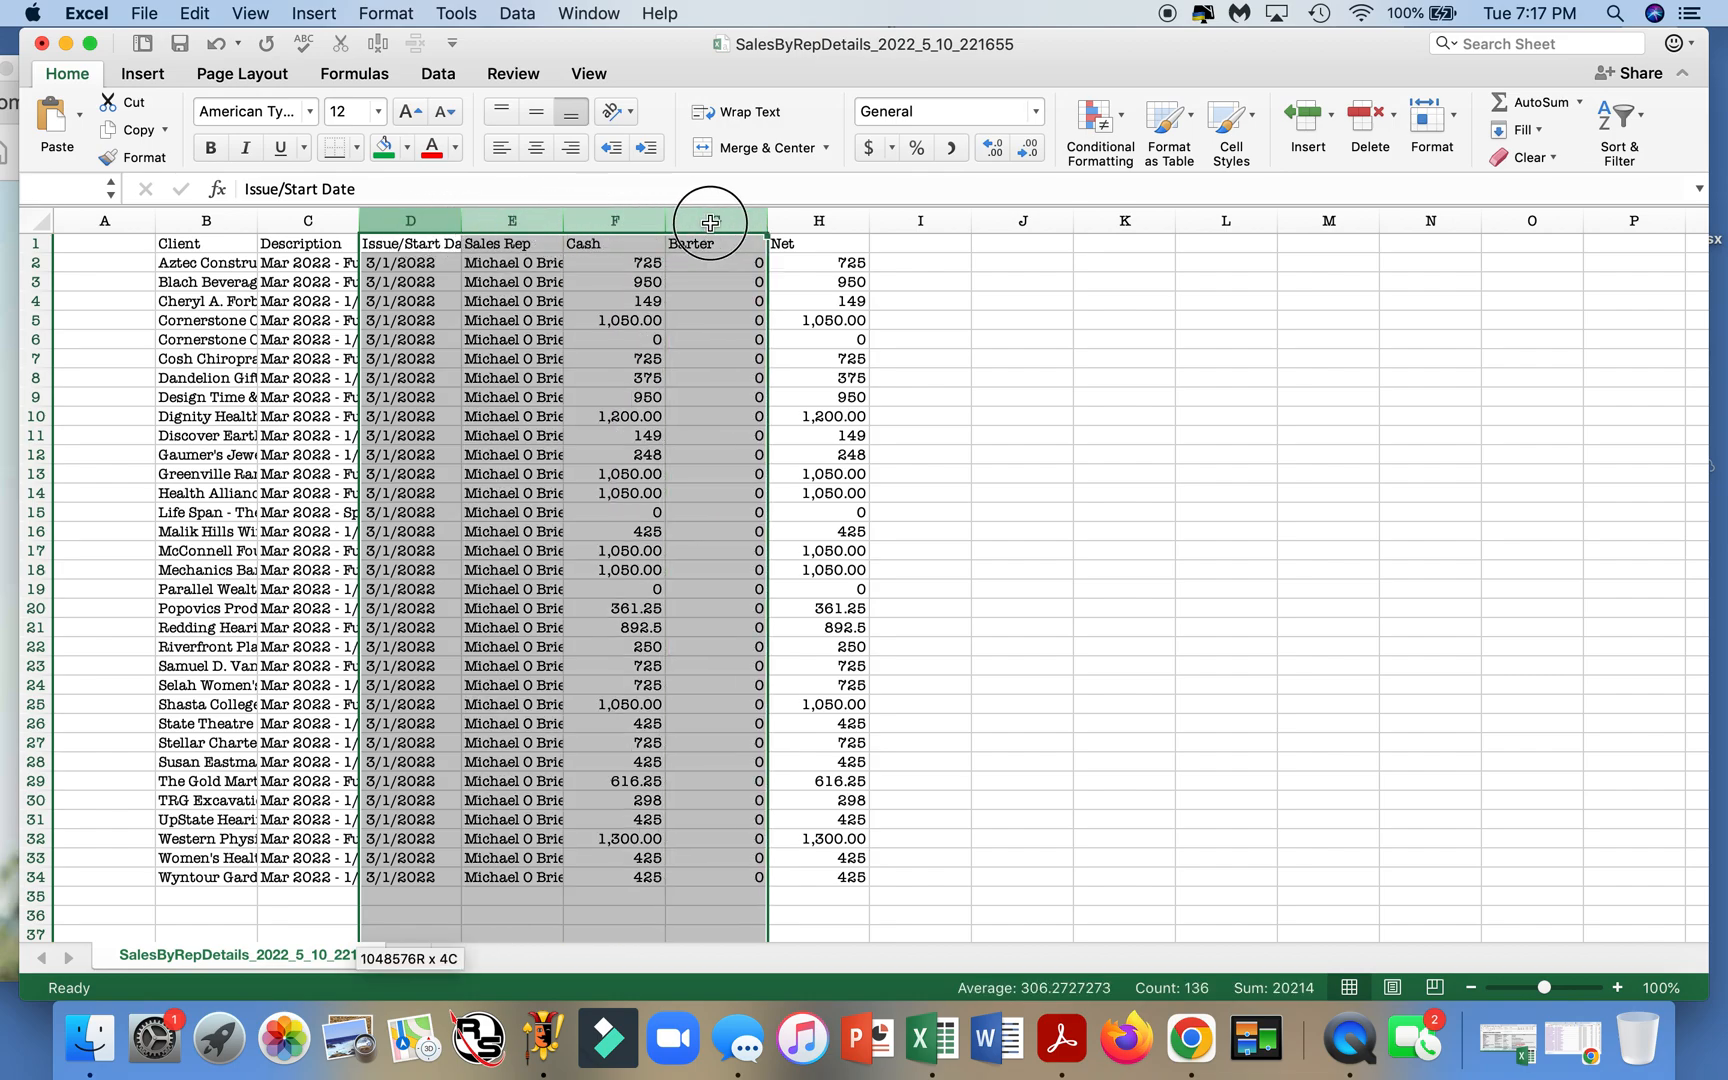
pyautogui.rightClick(637, 226)
pyautogui.click(657, 366)
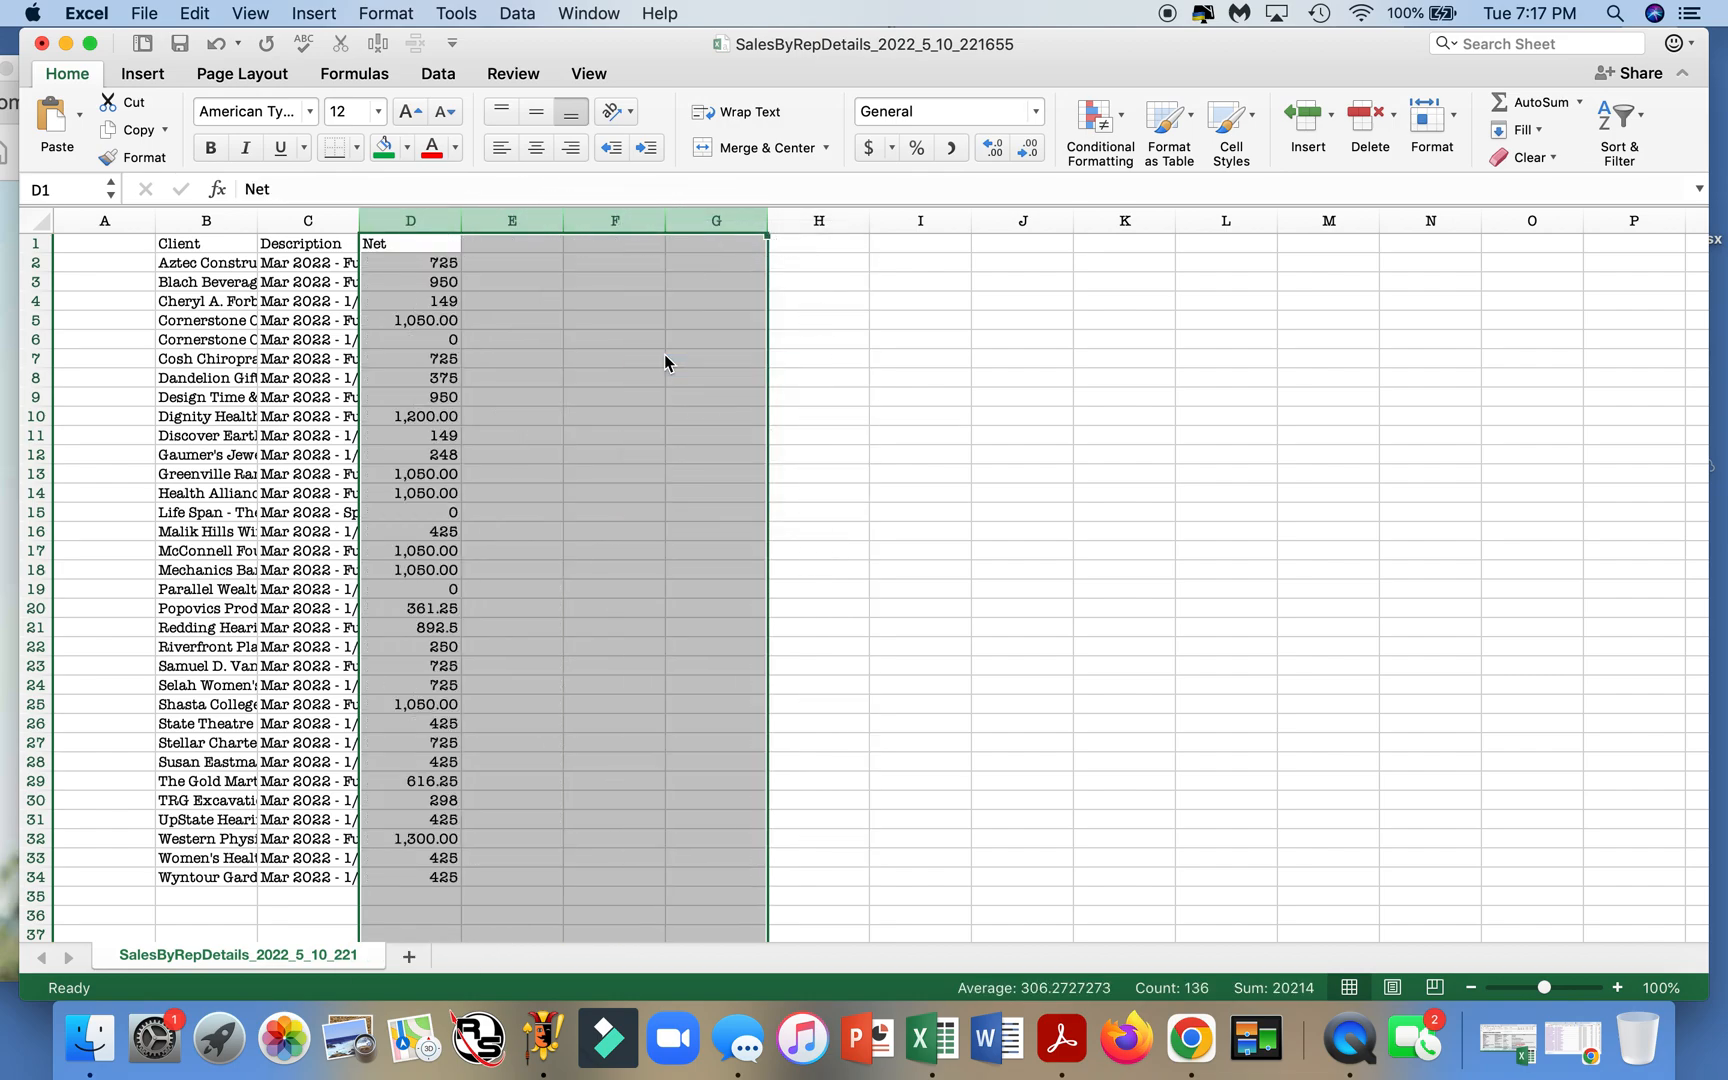
# - Format the whole Net column as Currency
pyautogui.click(433, 220)
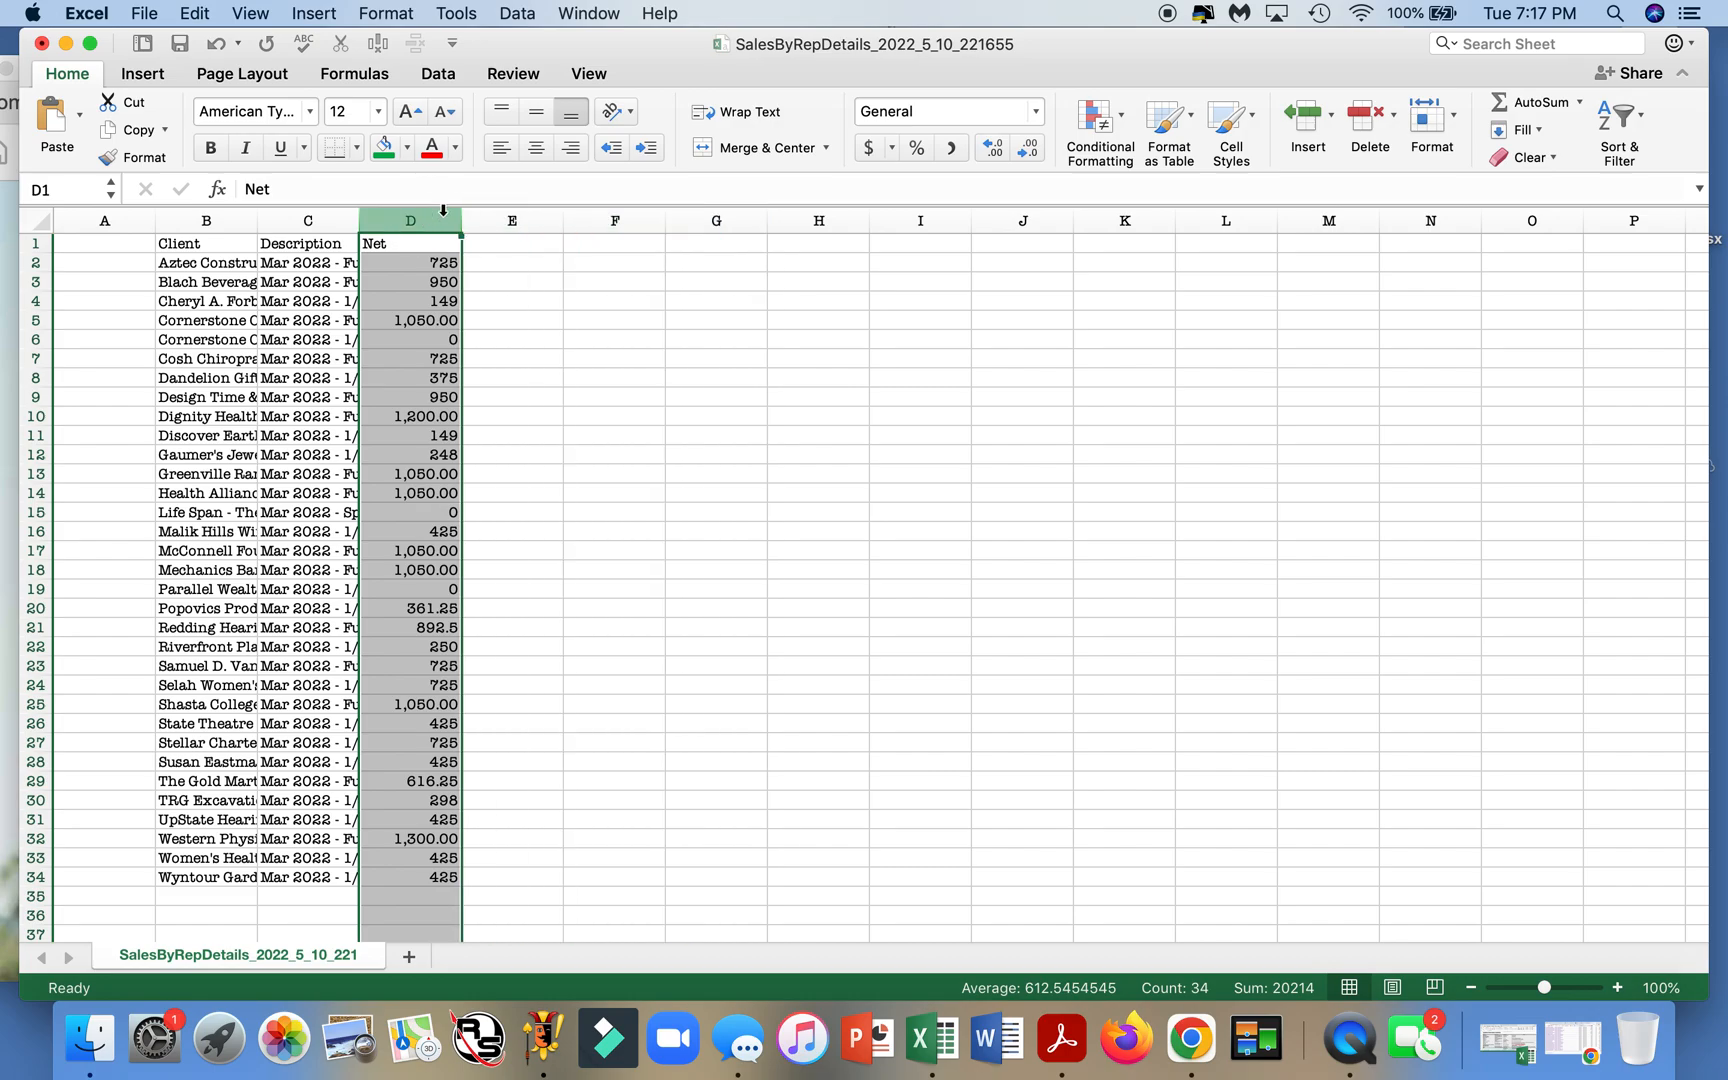
pyautogui.click(1022, 118)
pyautogui.click(937, 224)
pyautogui.click(470, 636)
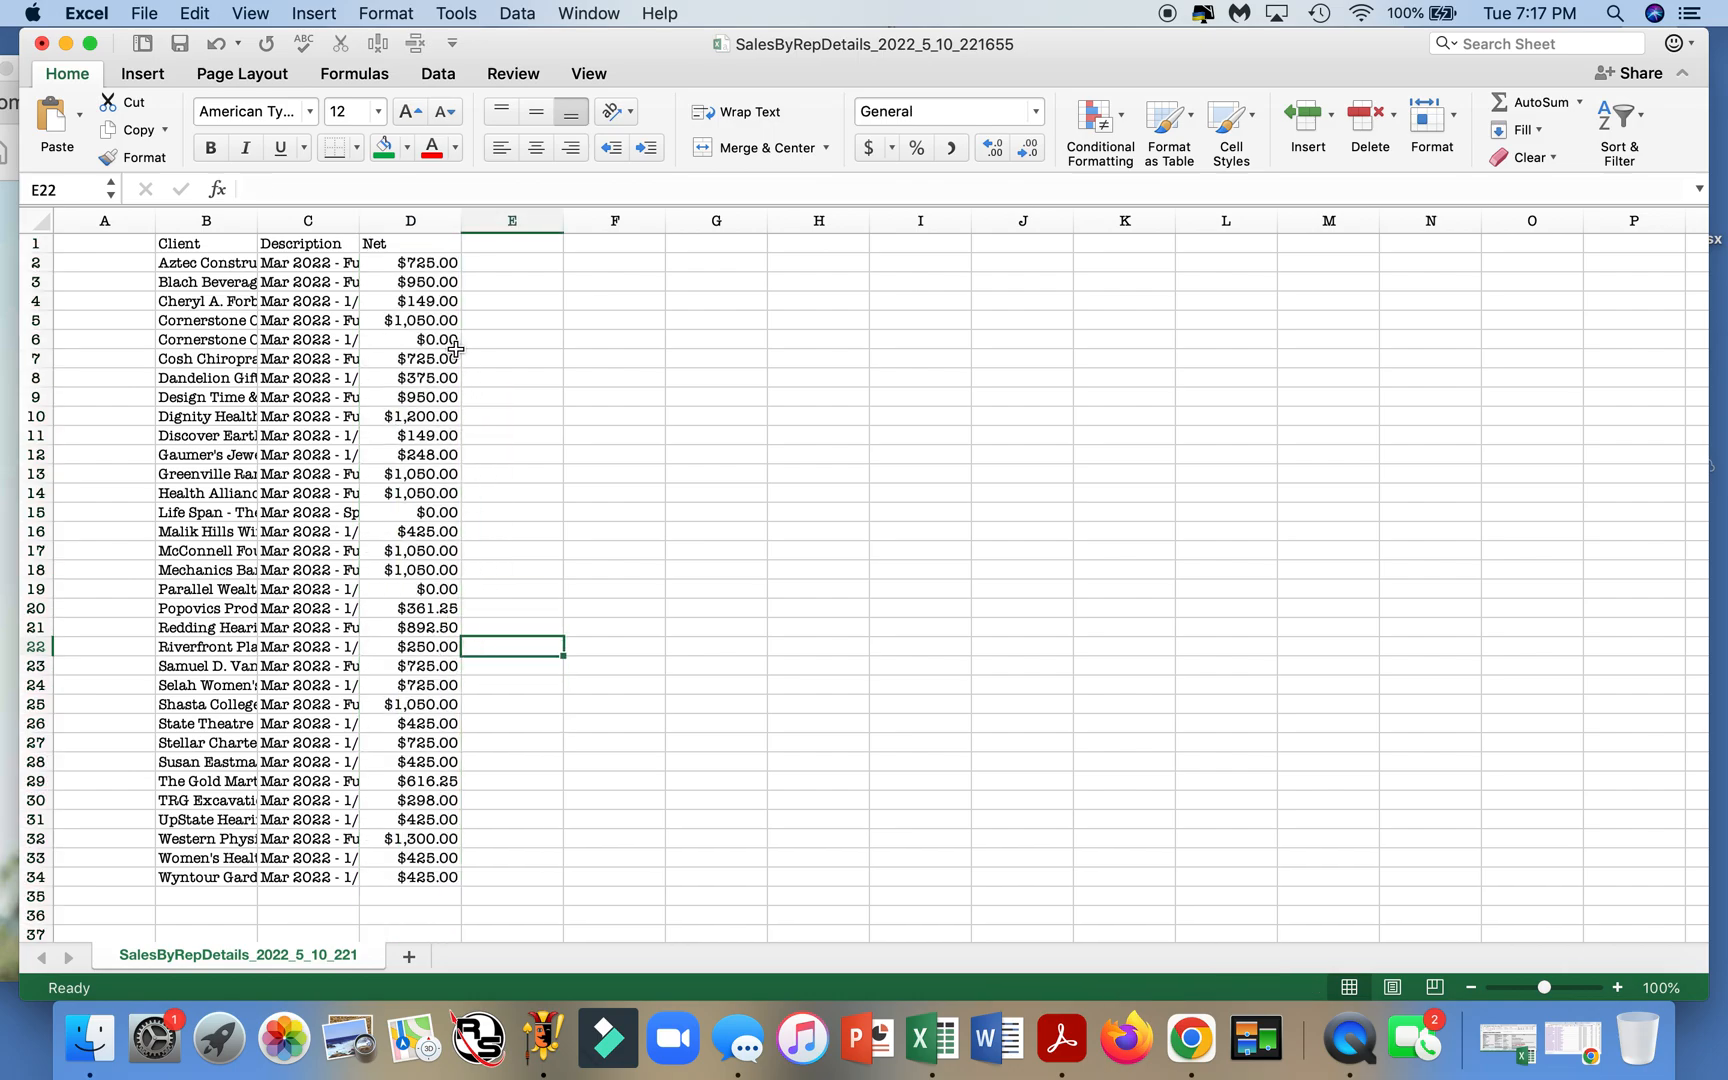
# - Total the Net amounts with AutoSum in cell D35, directly below the last client
pyautogui.moveTo(428, 262); pyautogui.dragTo(455, 896)
pyautogui.click(1530, 104)
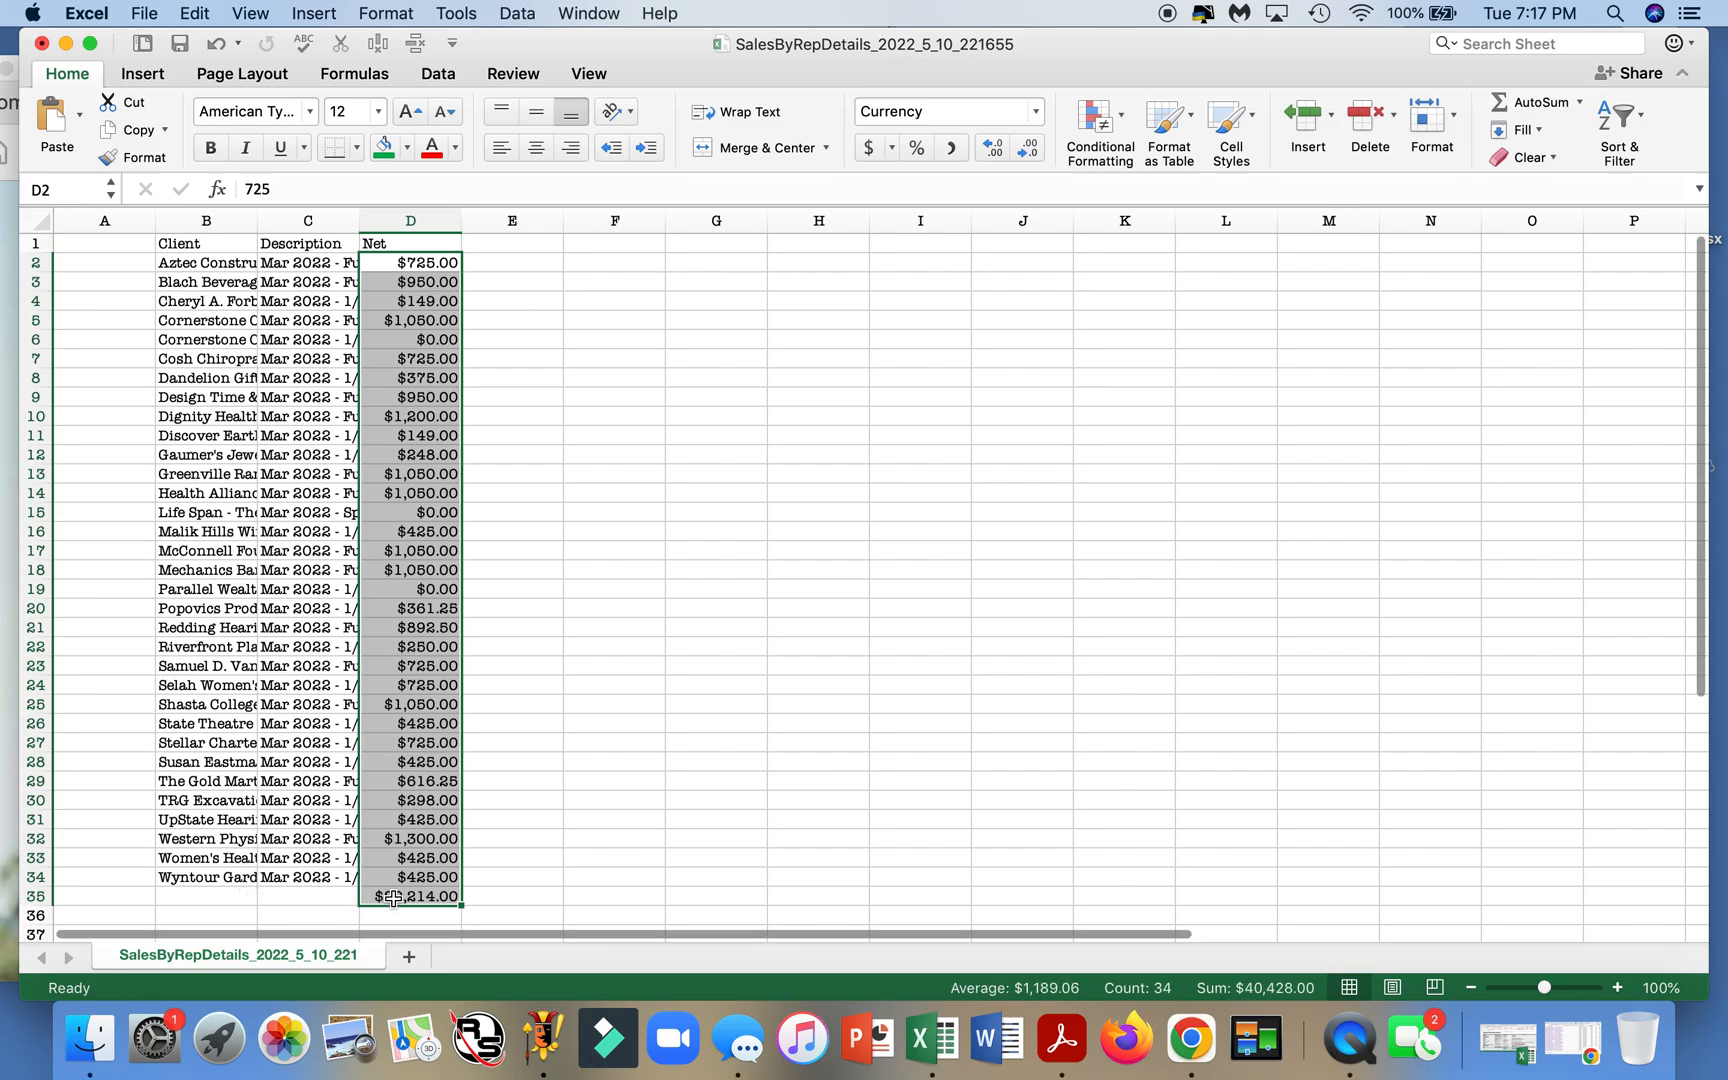
pyautogui.click(388, 898)
# - Autofit all column widths on the sheet so the client names and descriptions show in full
pyautogui.click(35, 220)
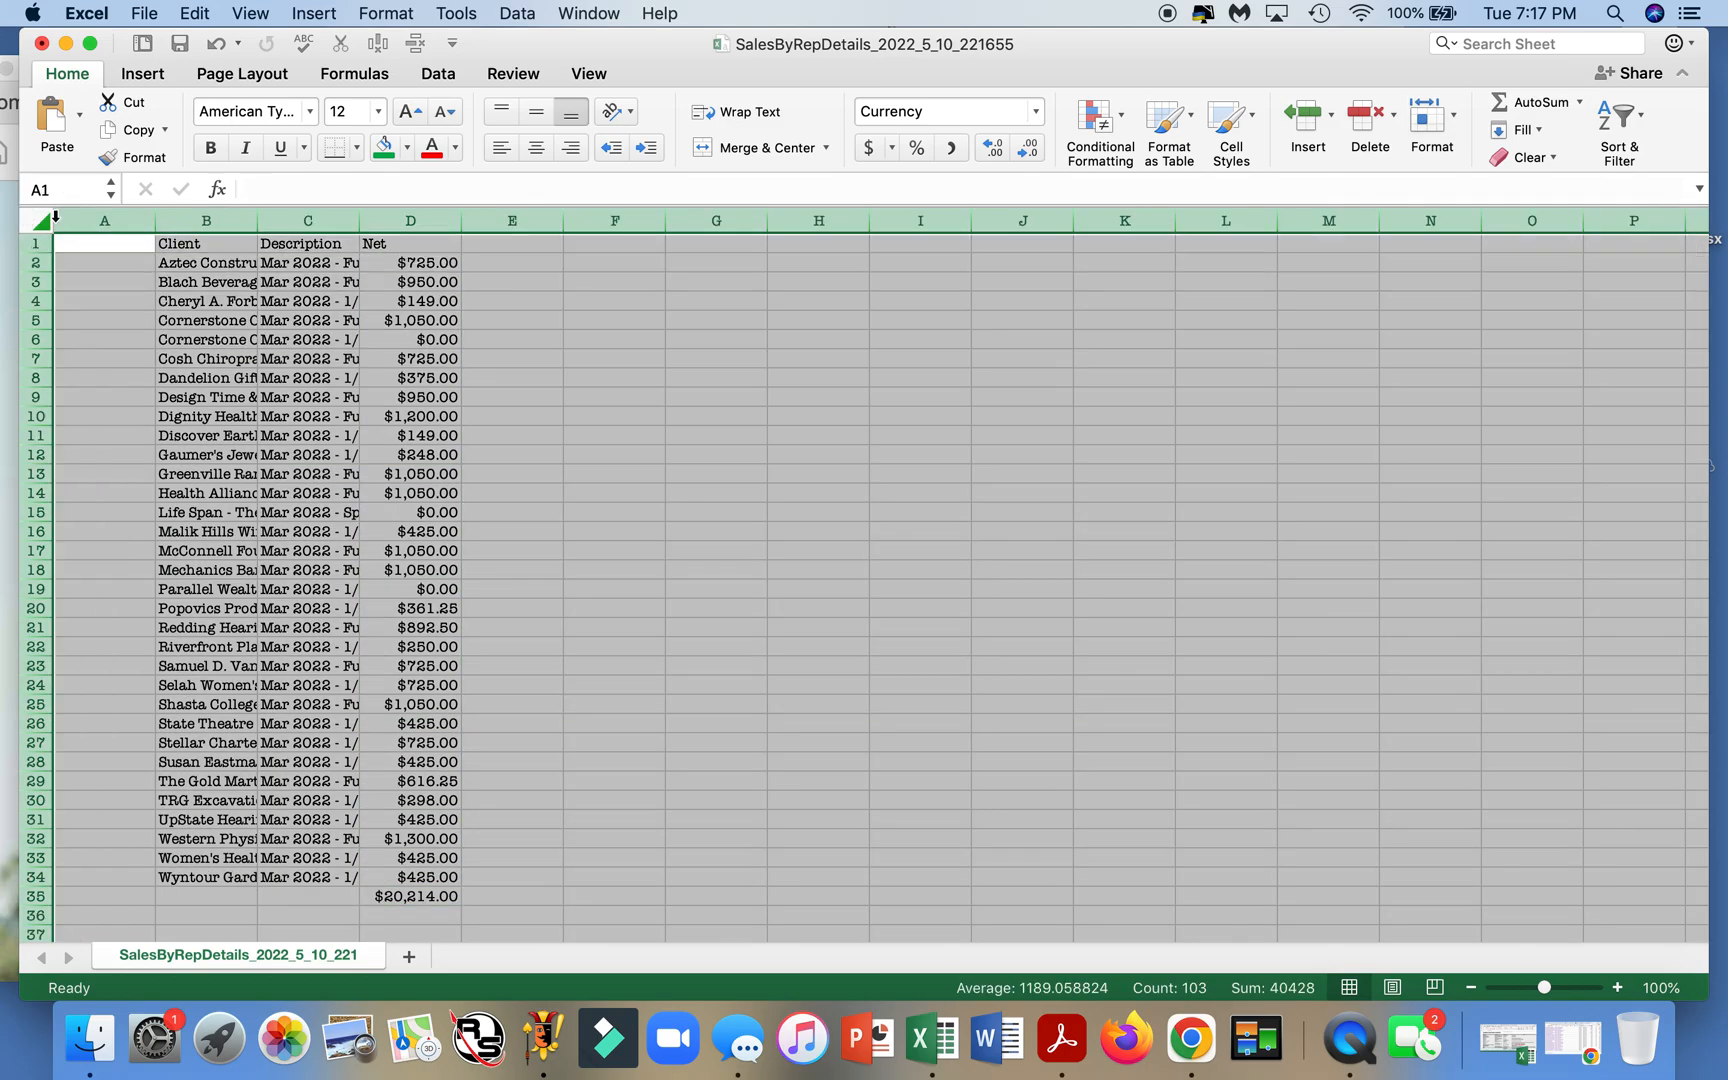
pyautogui.doubleClick(159, 220)
pyautogui.click(535, 340)
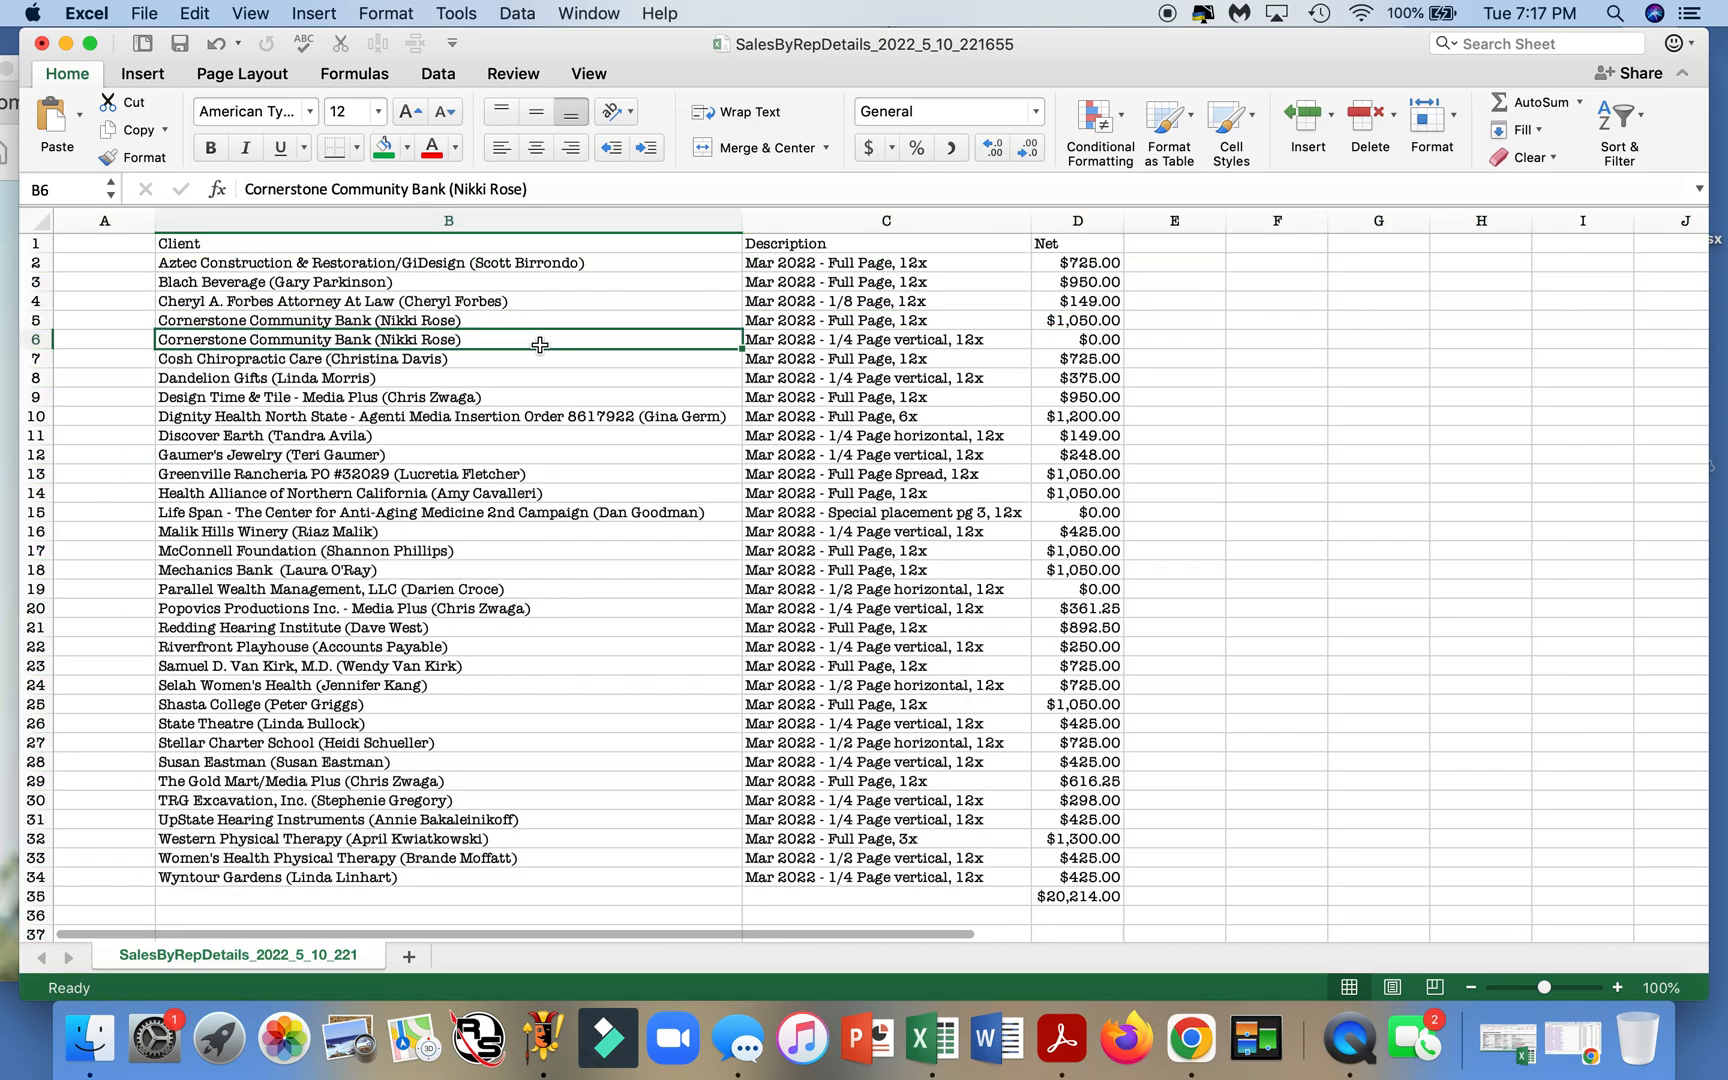
# - Insert three blank rows above the Client, Description and Net header row
pyautogui.click(44, 243)
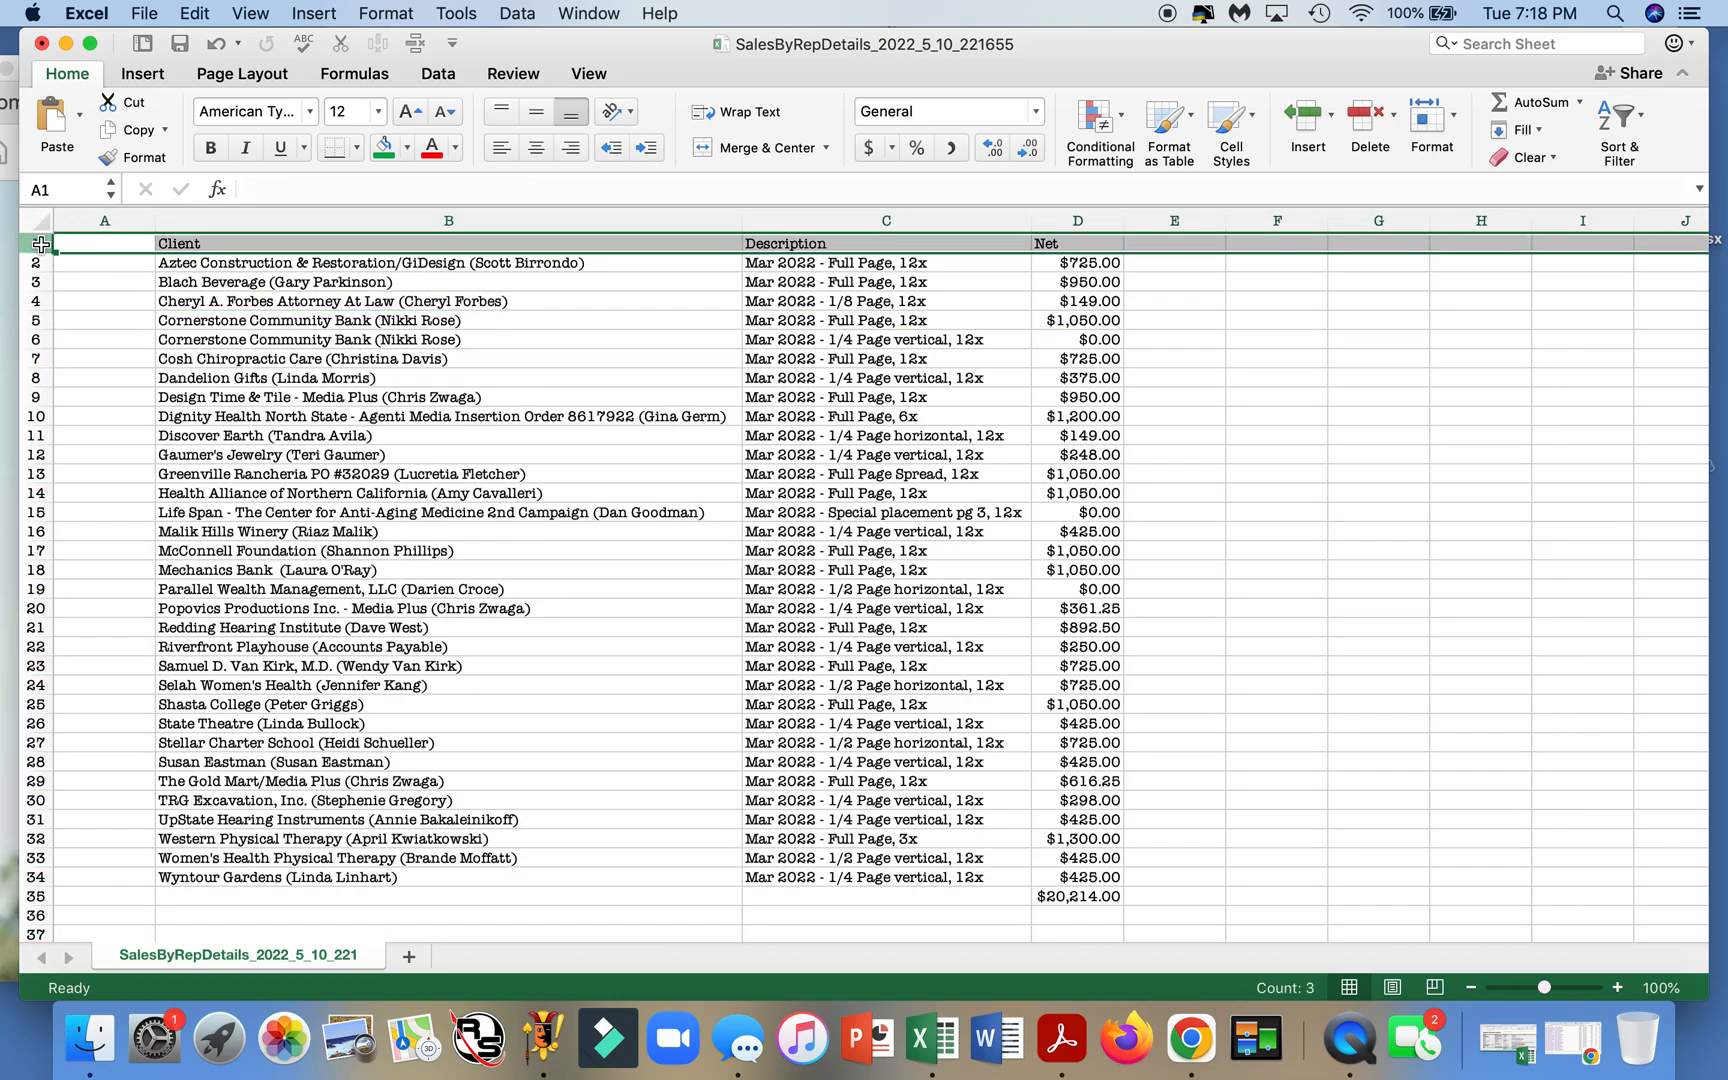
pyautogui.rightClick(41, 243)
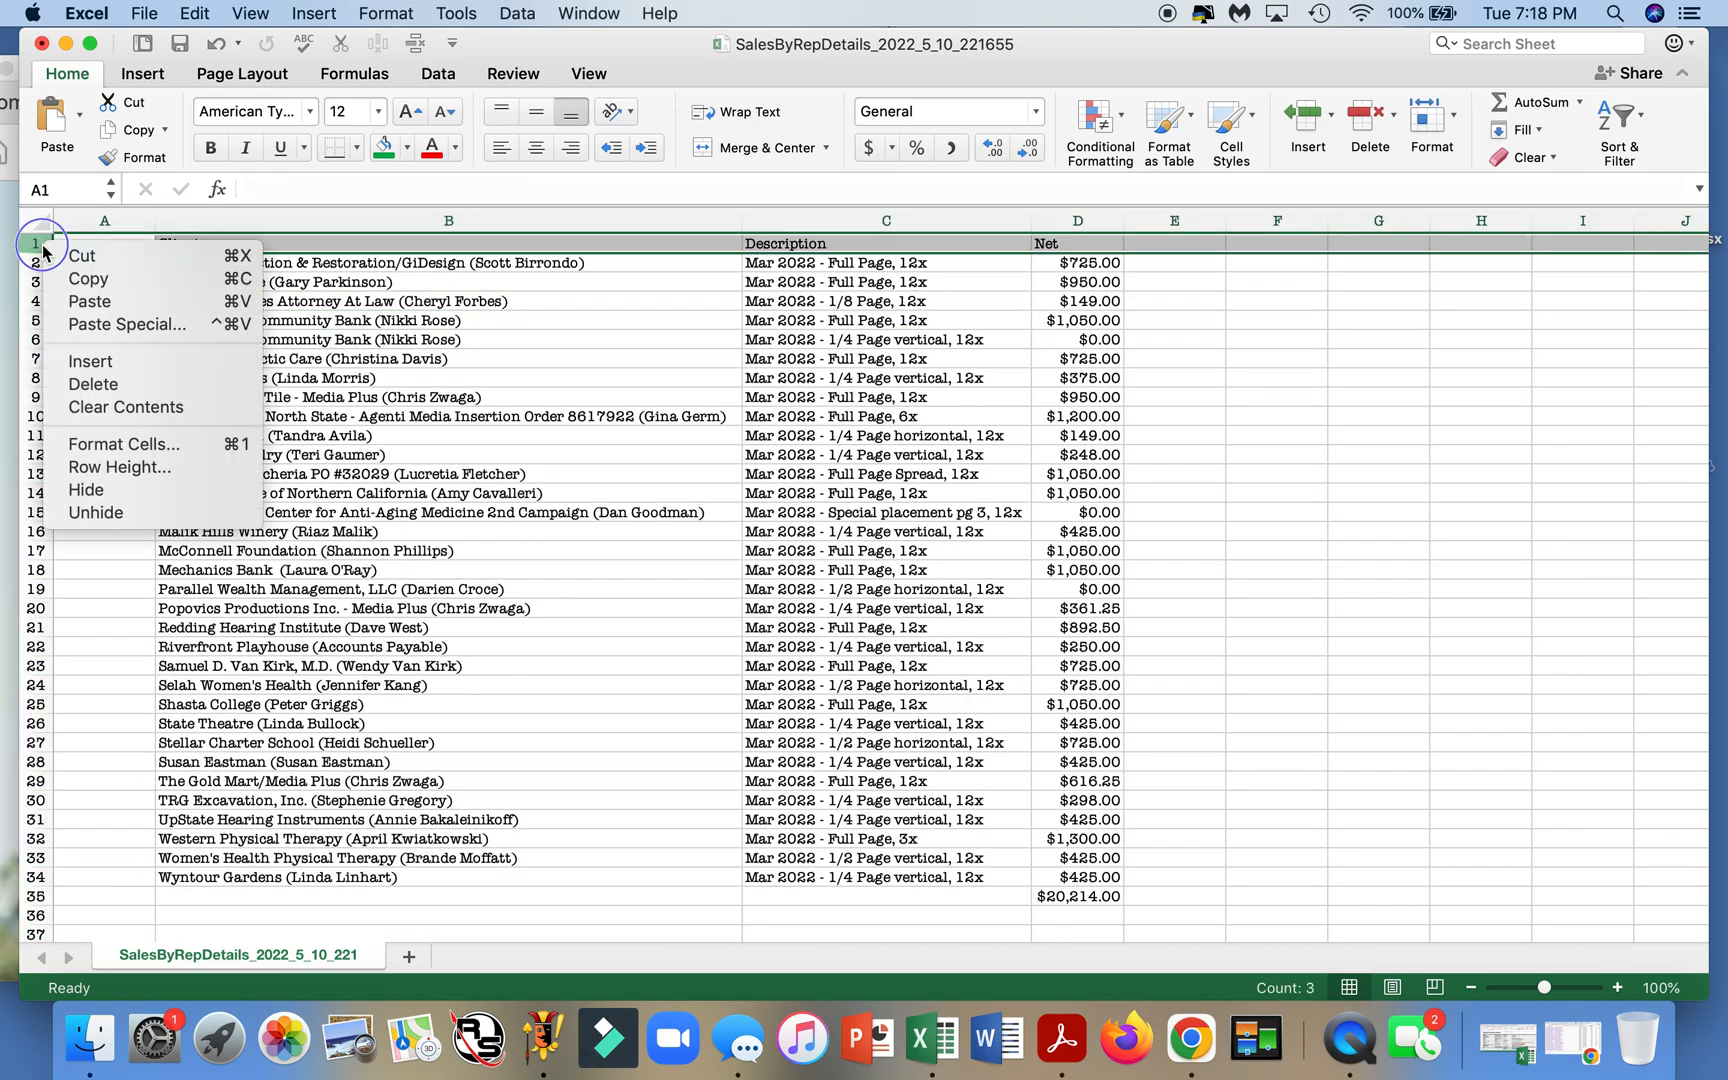
pyautogui.click(73, 356)
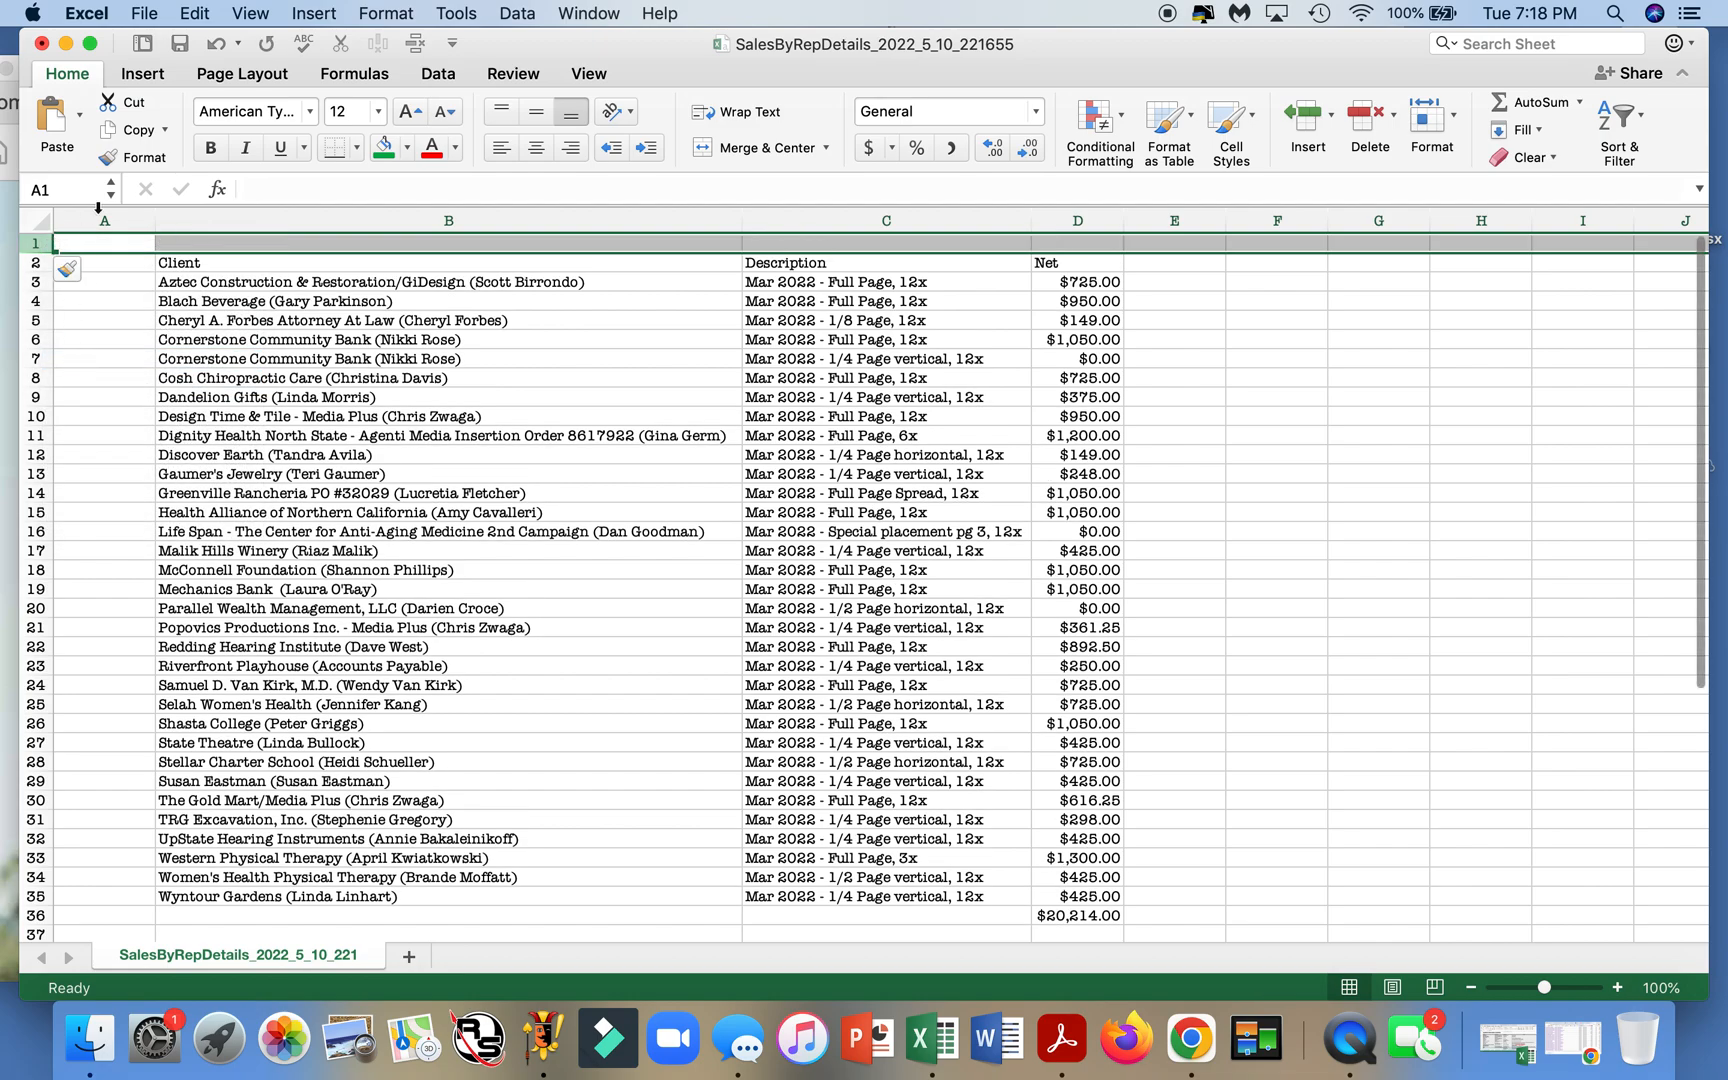
pyautogui.click(266, 45)
pyautogui.click(266, 45)
# - Enter the title "Proof Sheet March 2022" in cell B1 and the date 2/10/22 in B2
pyautogui.click(202, 243)
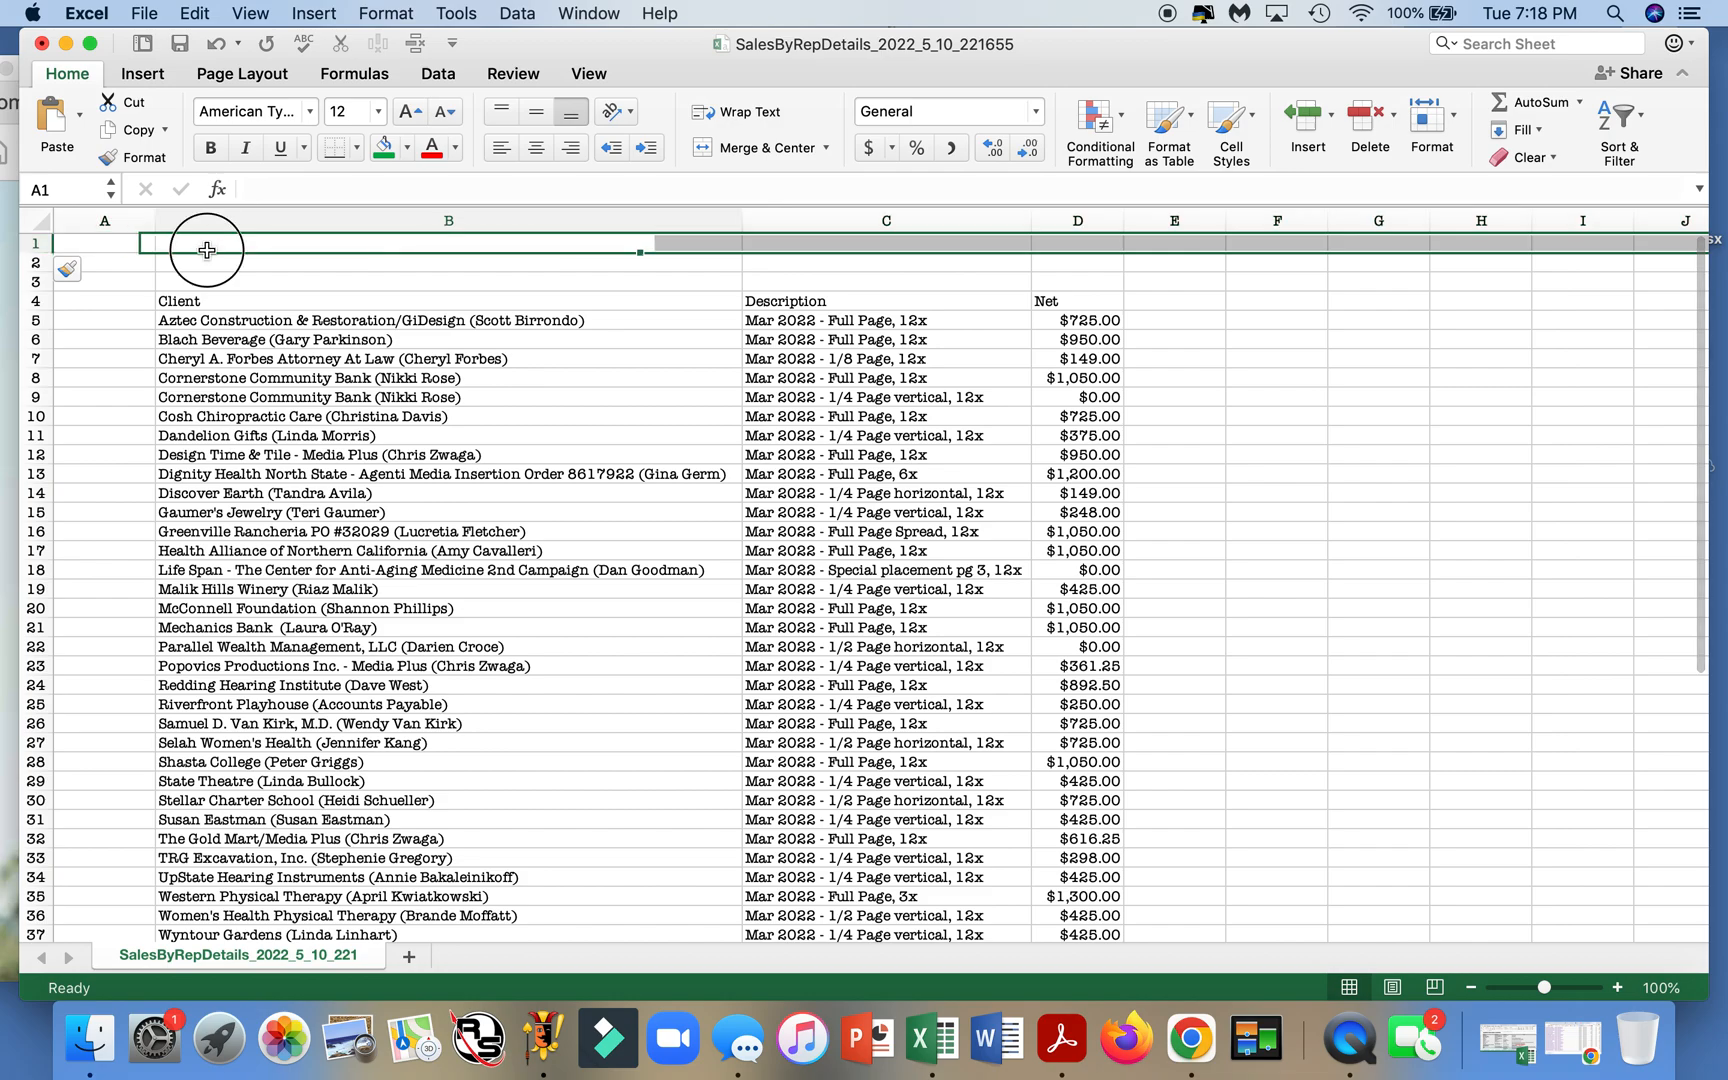
pyautogui.write('Proof Sheet')
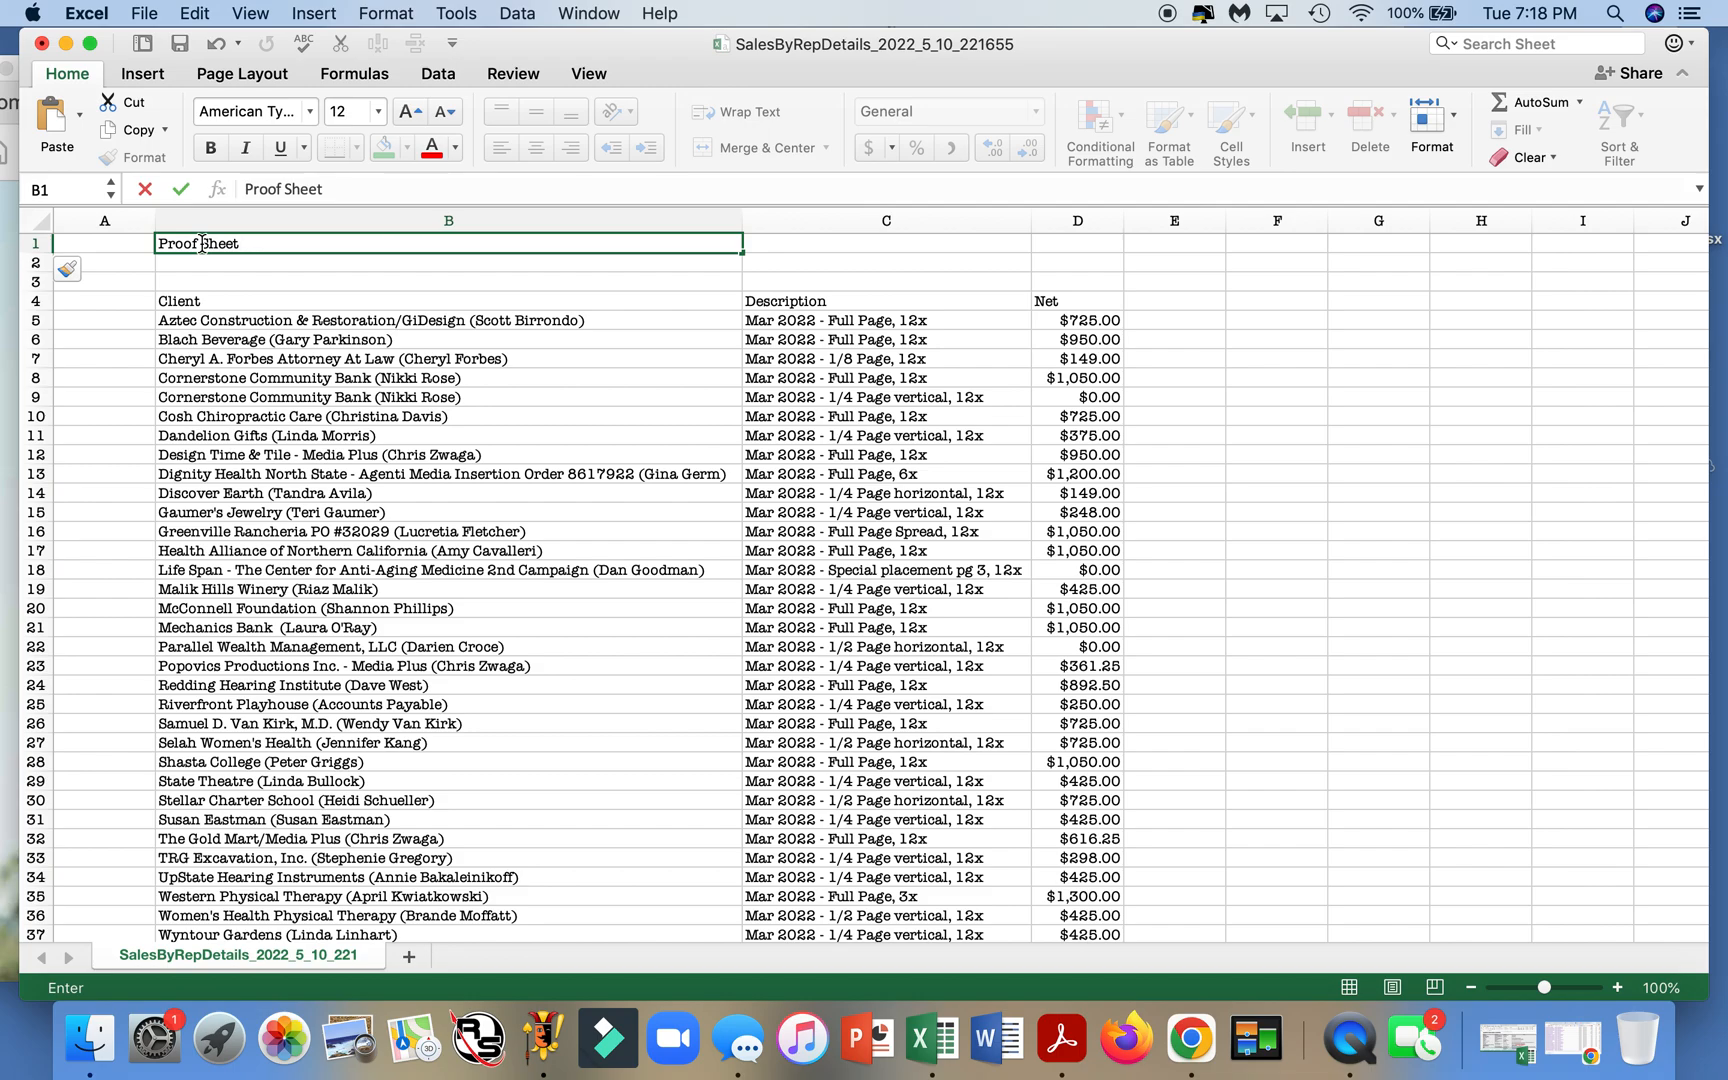
pyautogui.write('March 2022')
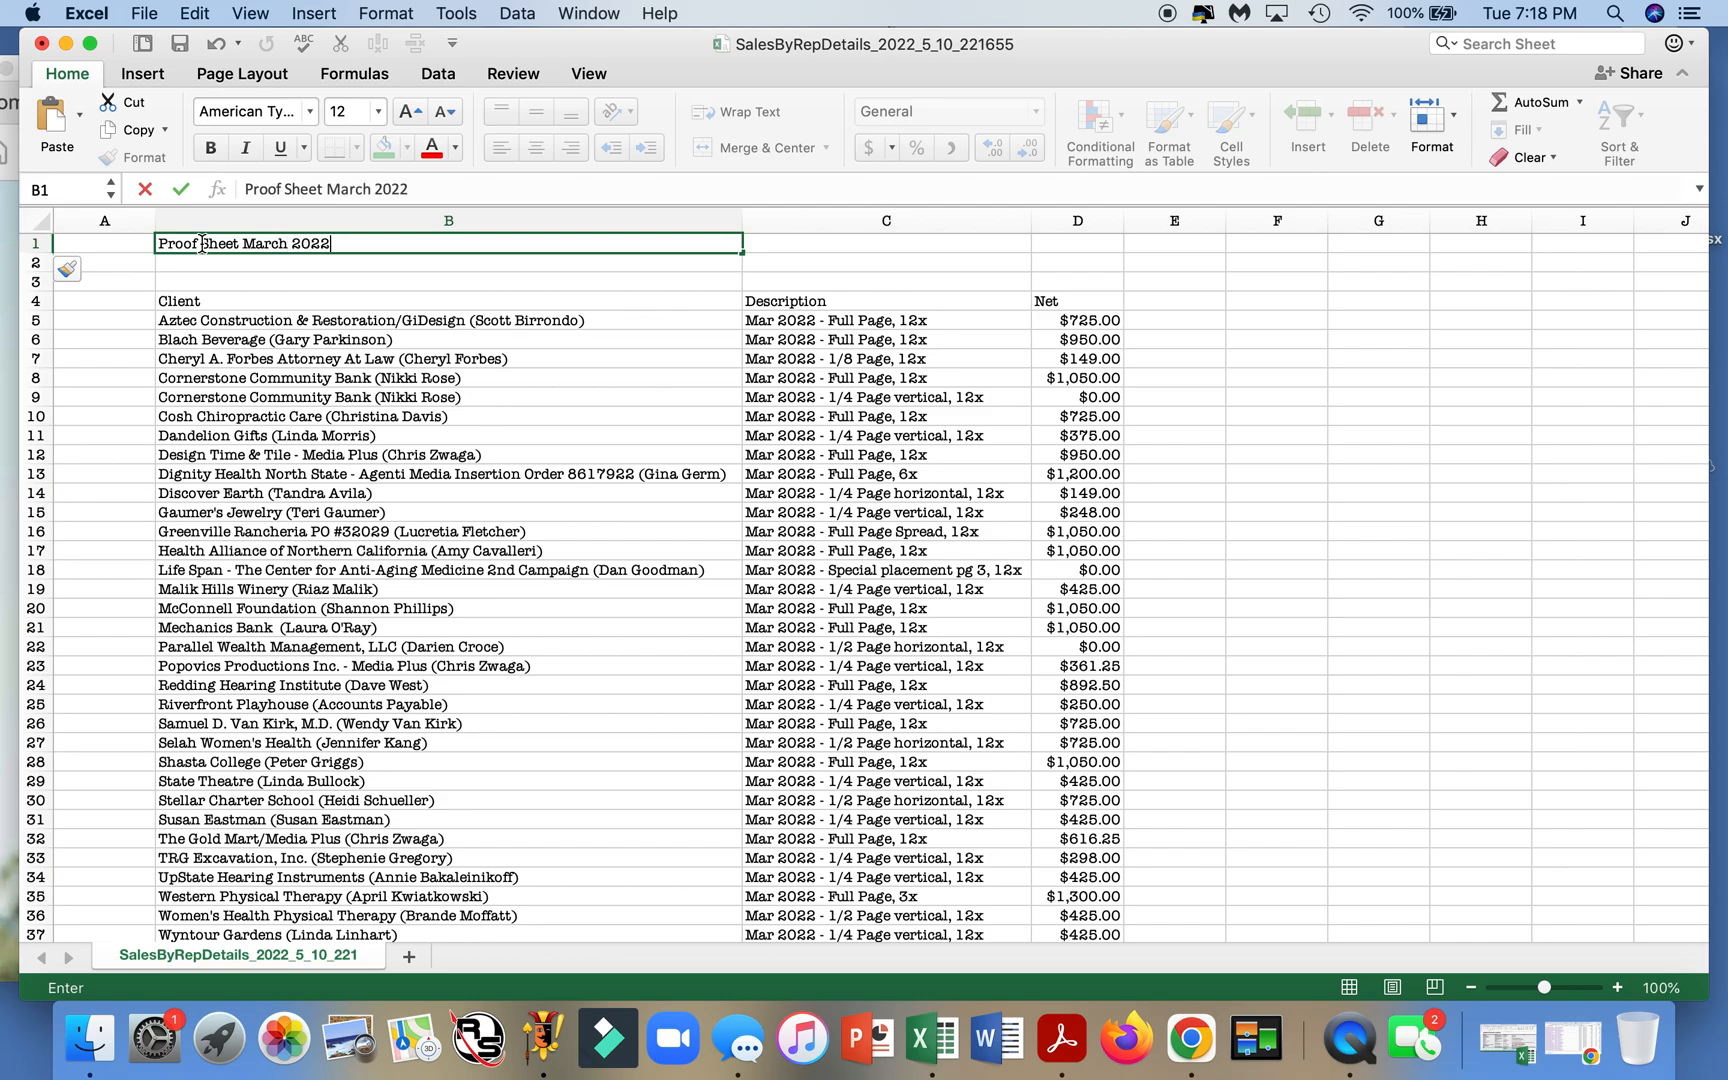
pyautogui.click(193, 263)
pyautogui.write('2/10/22')
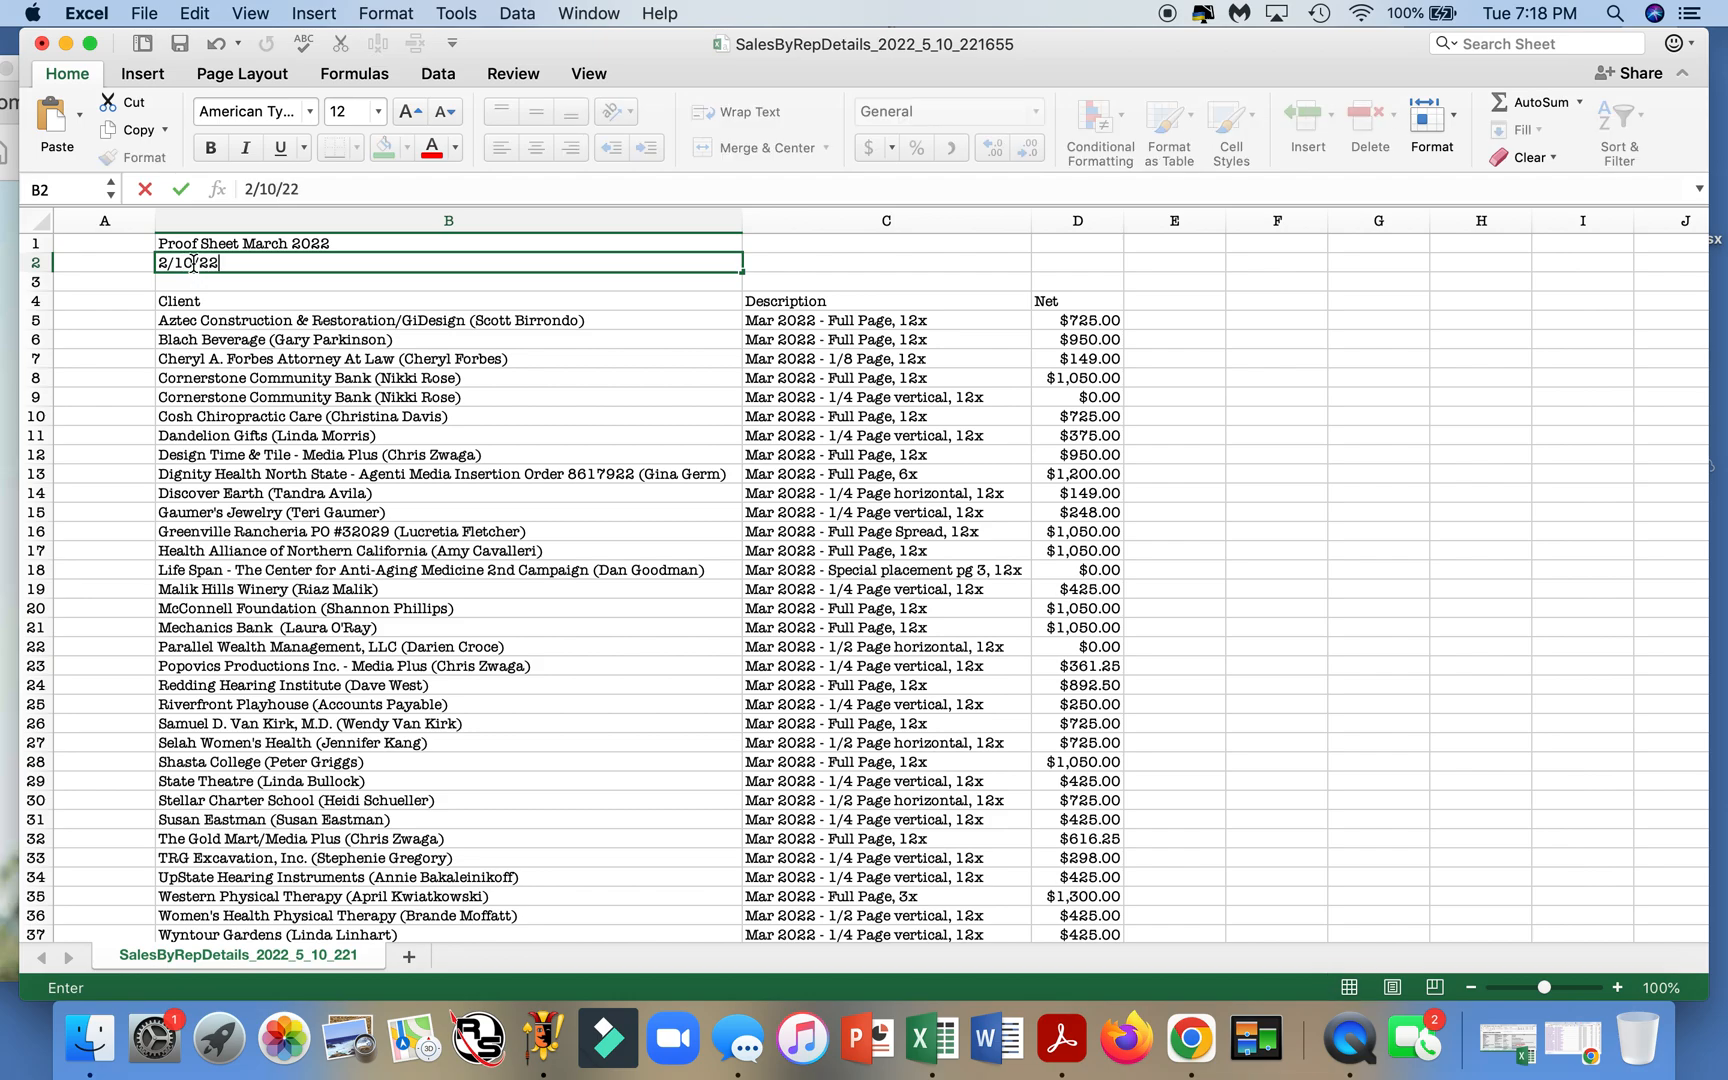
pyautogui.press('Return')
# - Apply All Borders to the client rows in range A5:E37
pyautogui.click(115, 307)
pyautogui.moveTo(115, 310); pyautogui.dragTo(1176, 872)
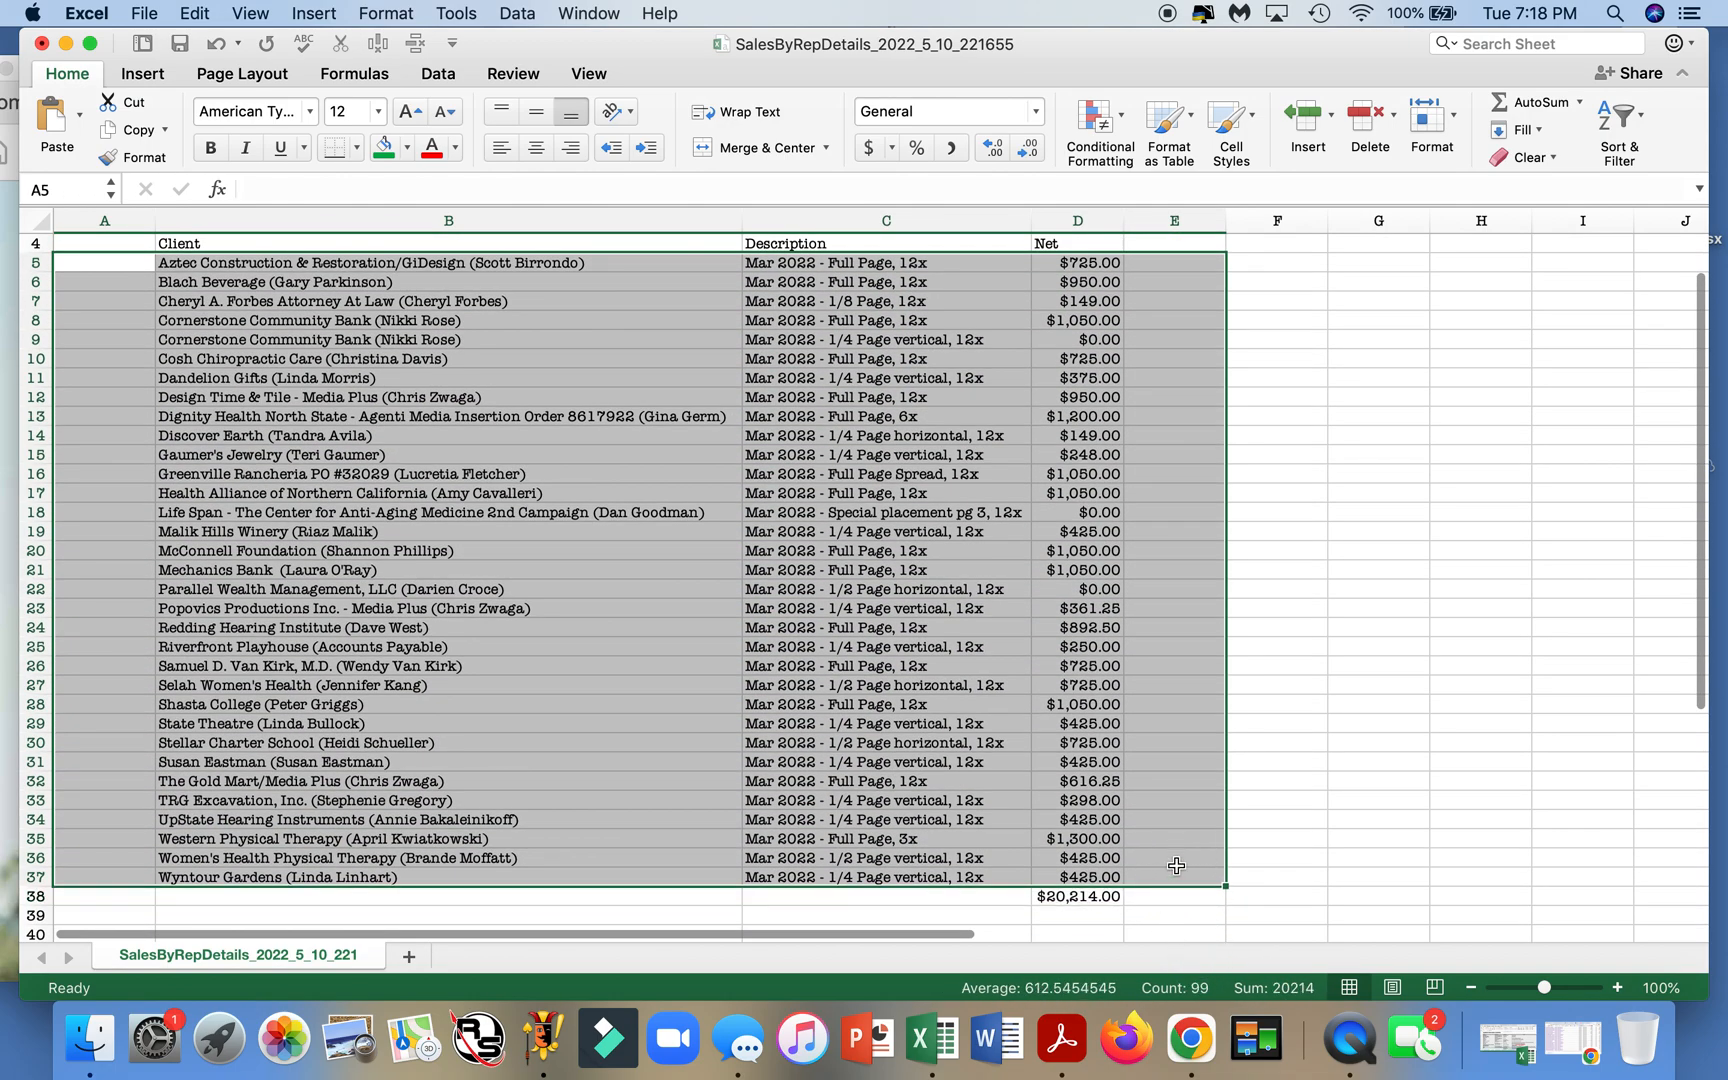
pyautogui.click(359, 146)
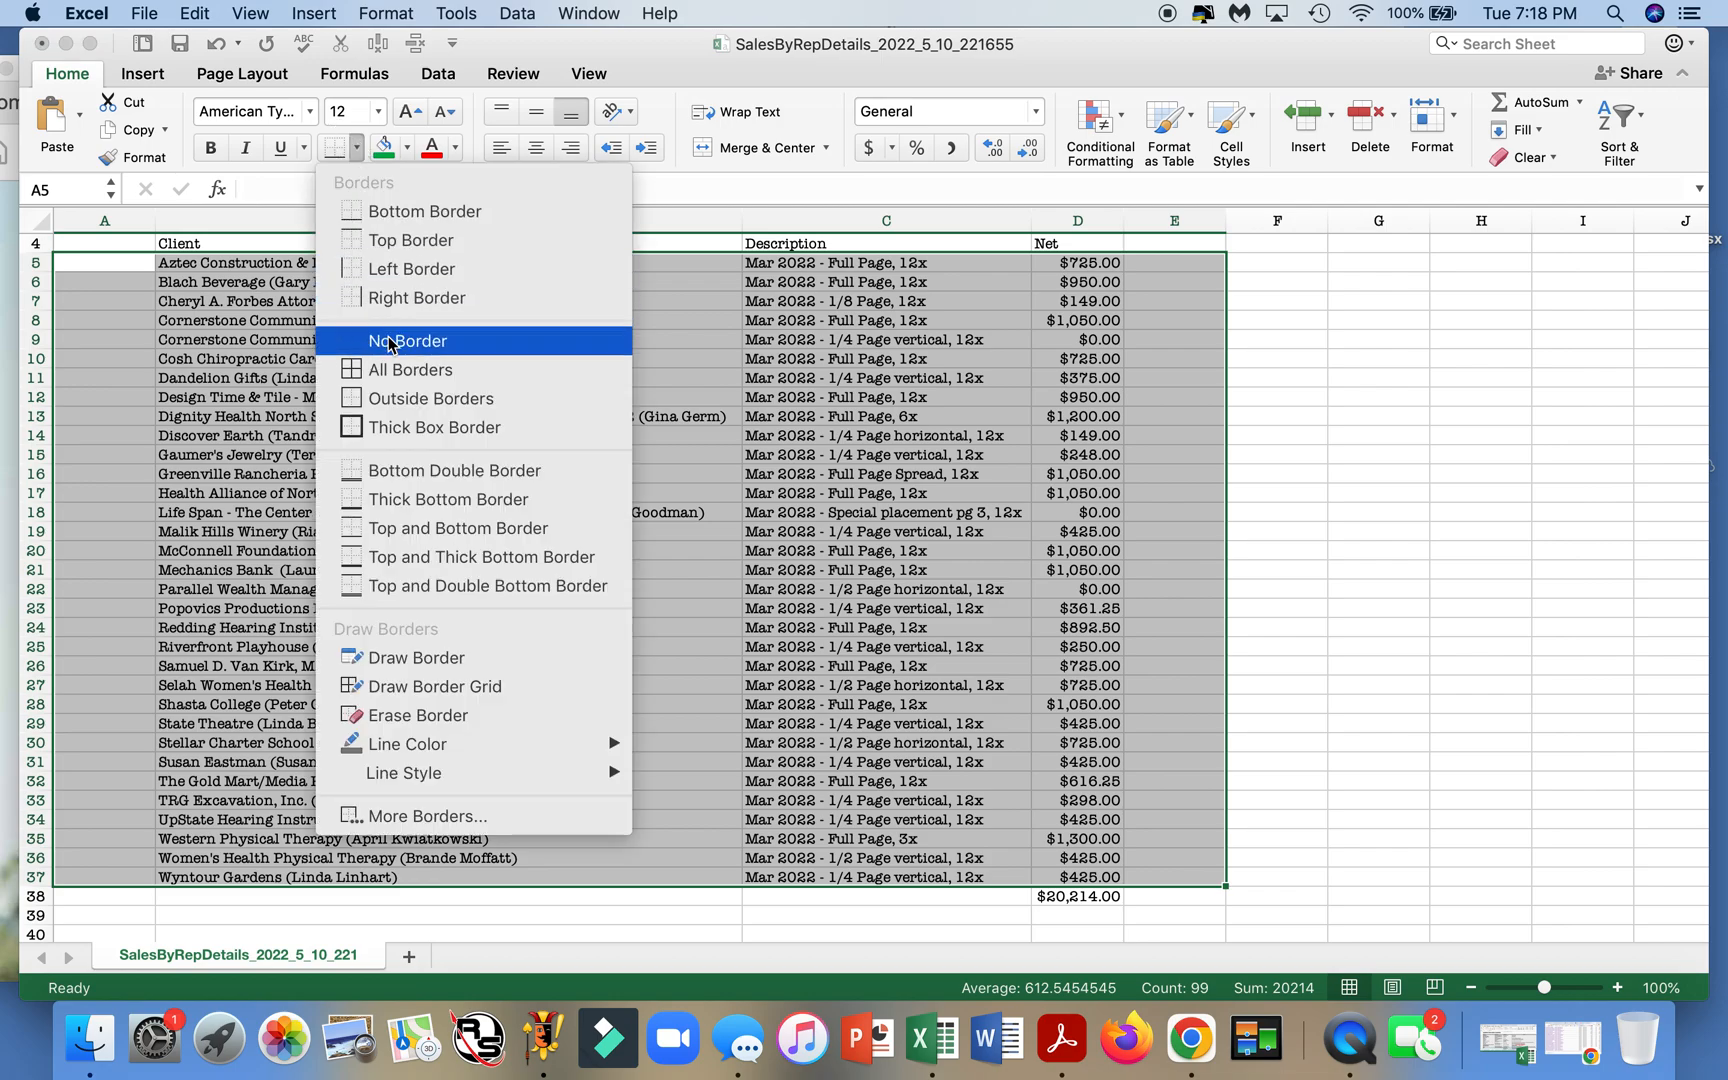
pyautogui.click(385, 370)
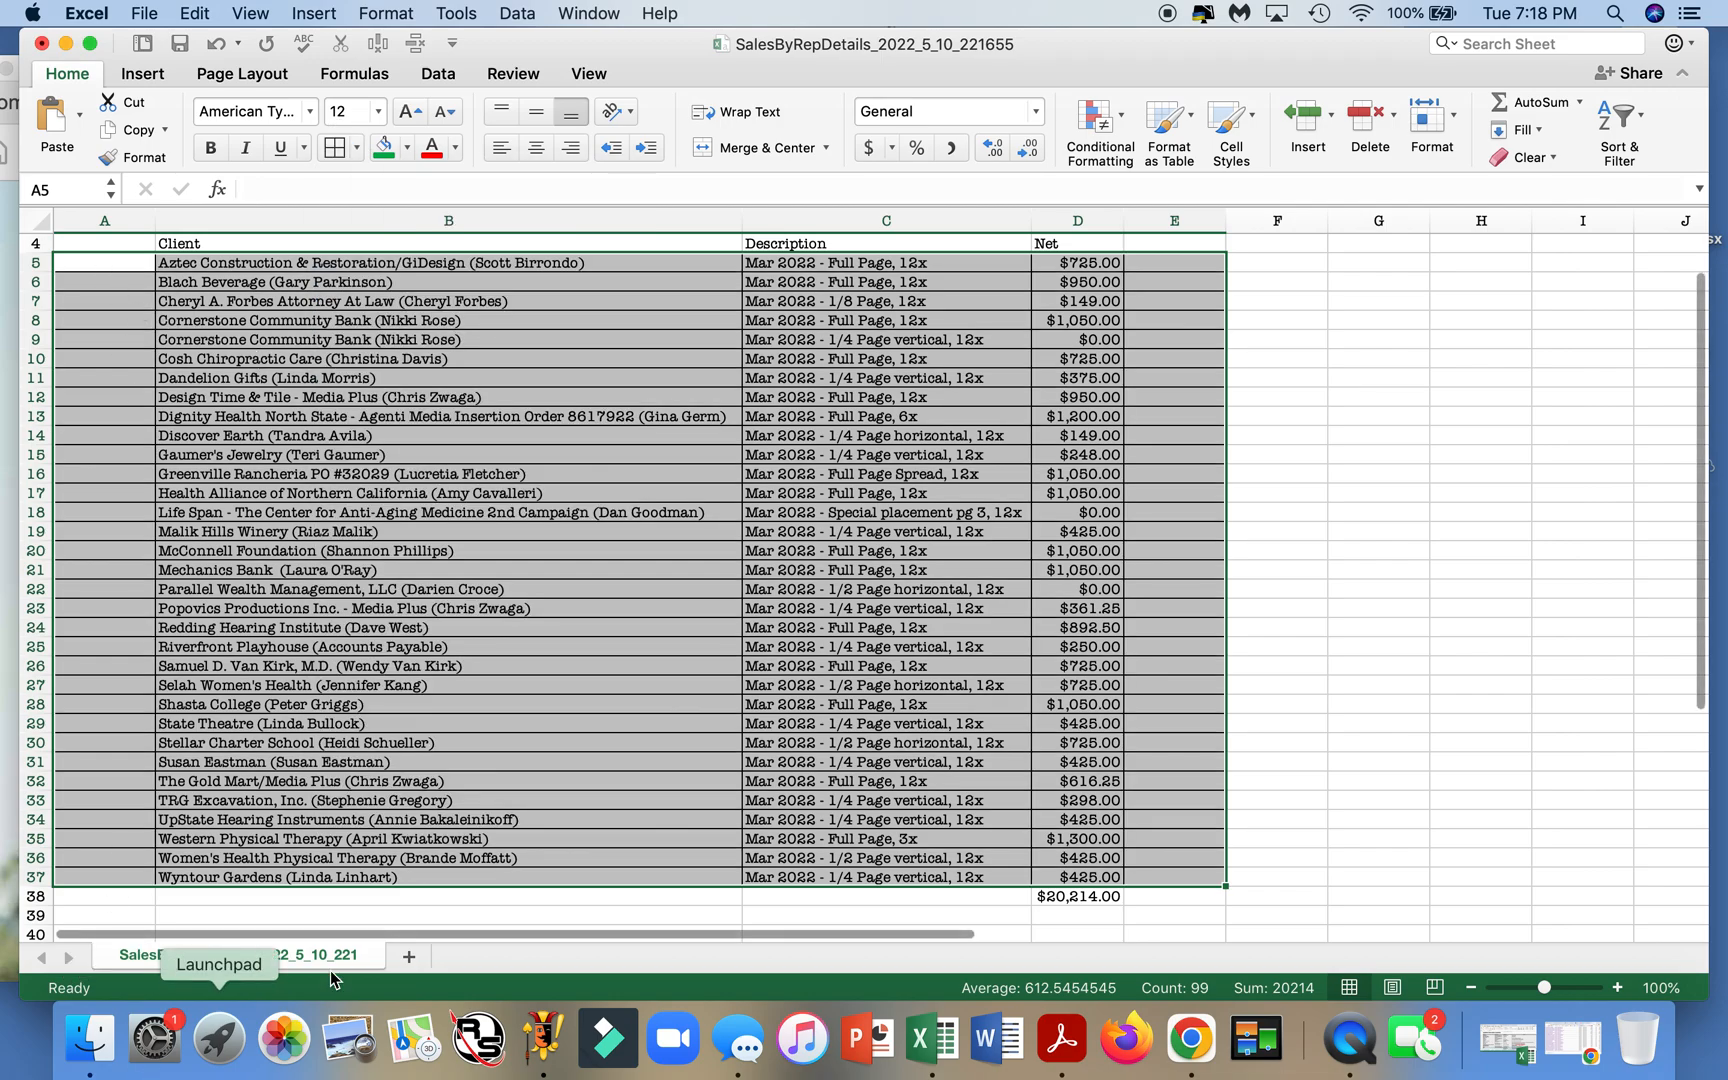
pyautogui.click(1077, 529)
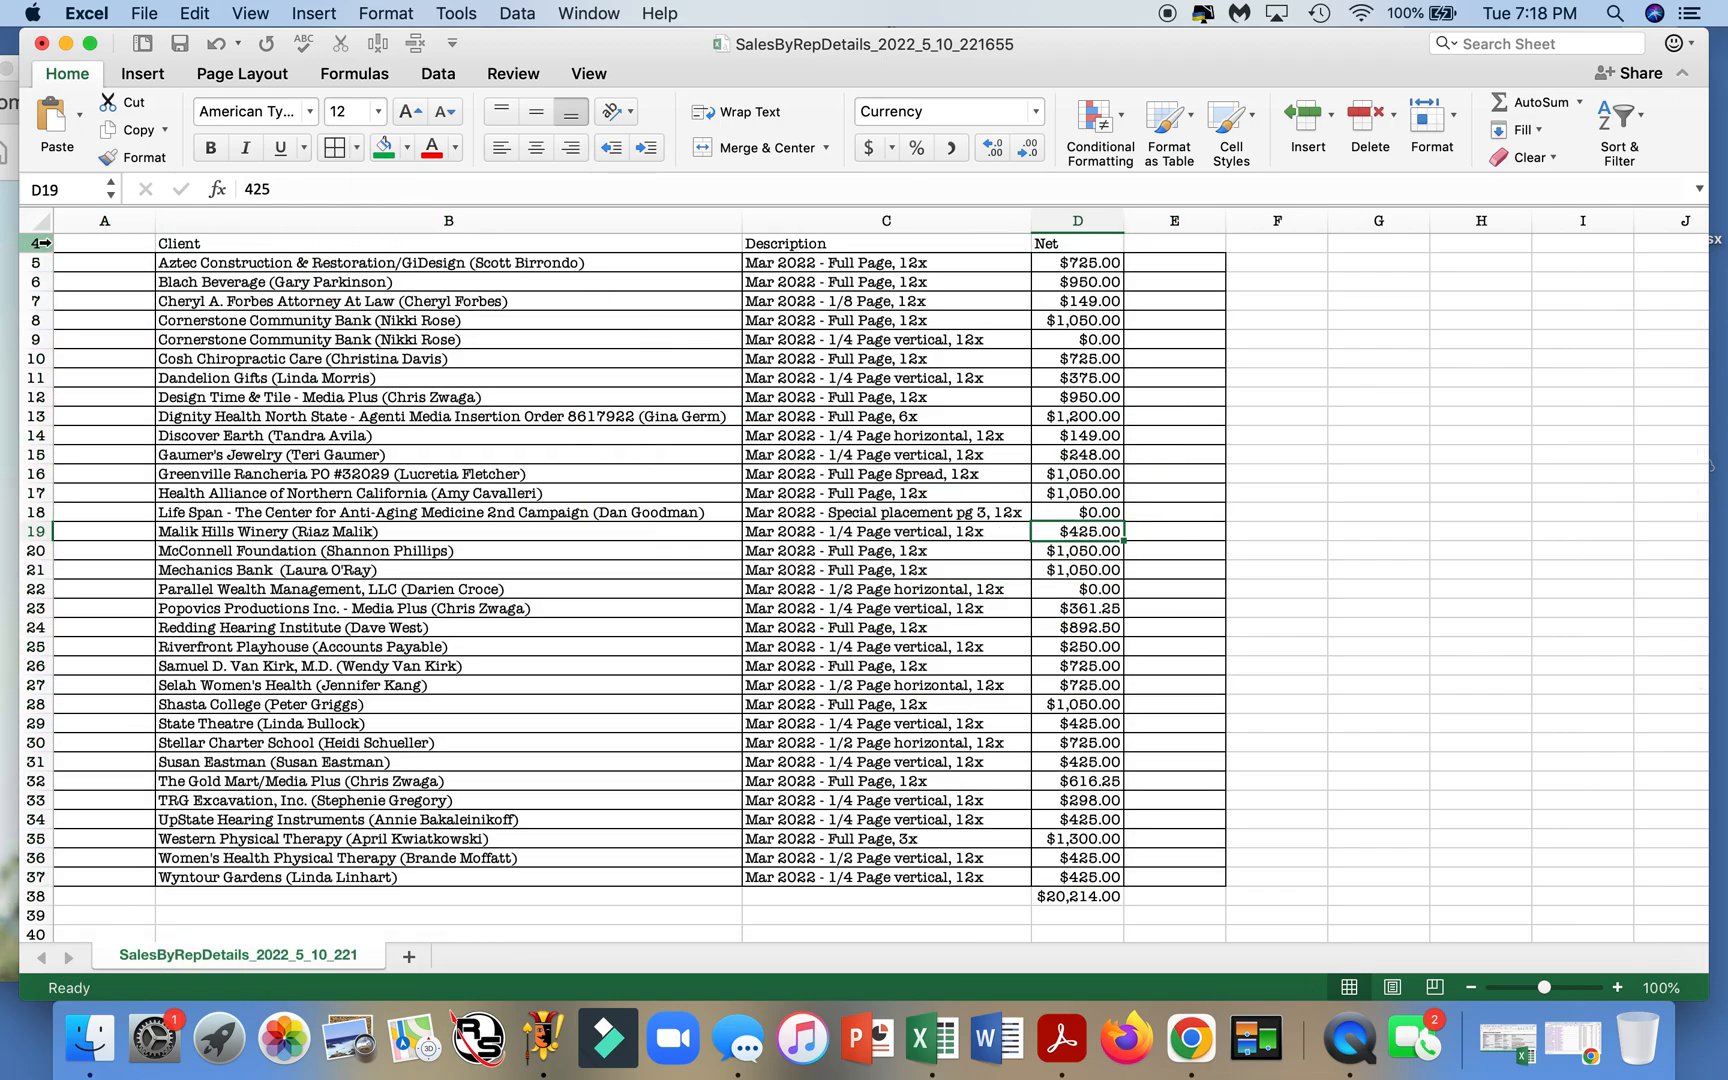
# - Make the Client, Description and Net header row bold and center its text
pyautogui.scroll(3, 36, 245)
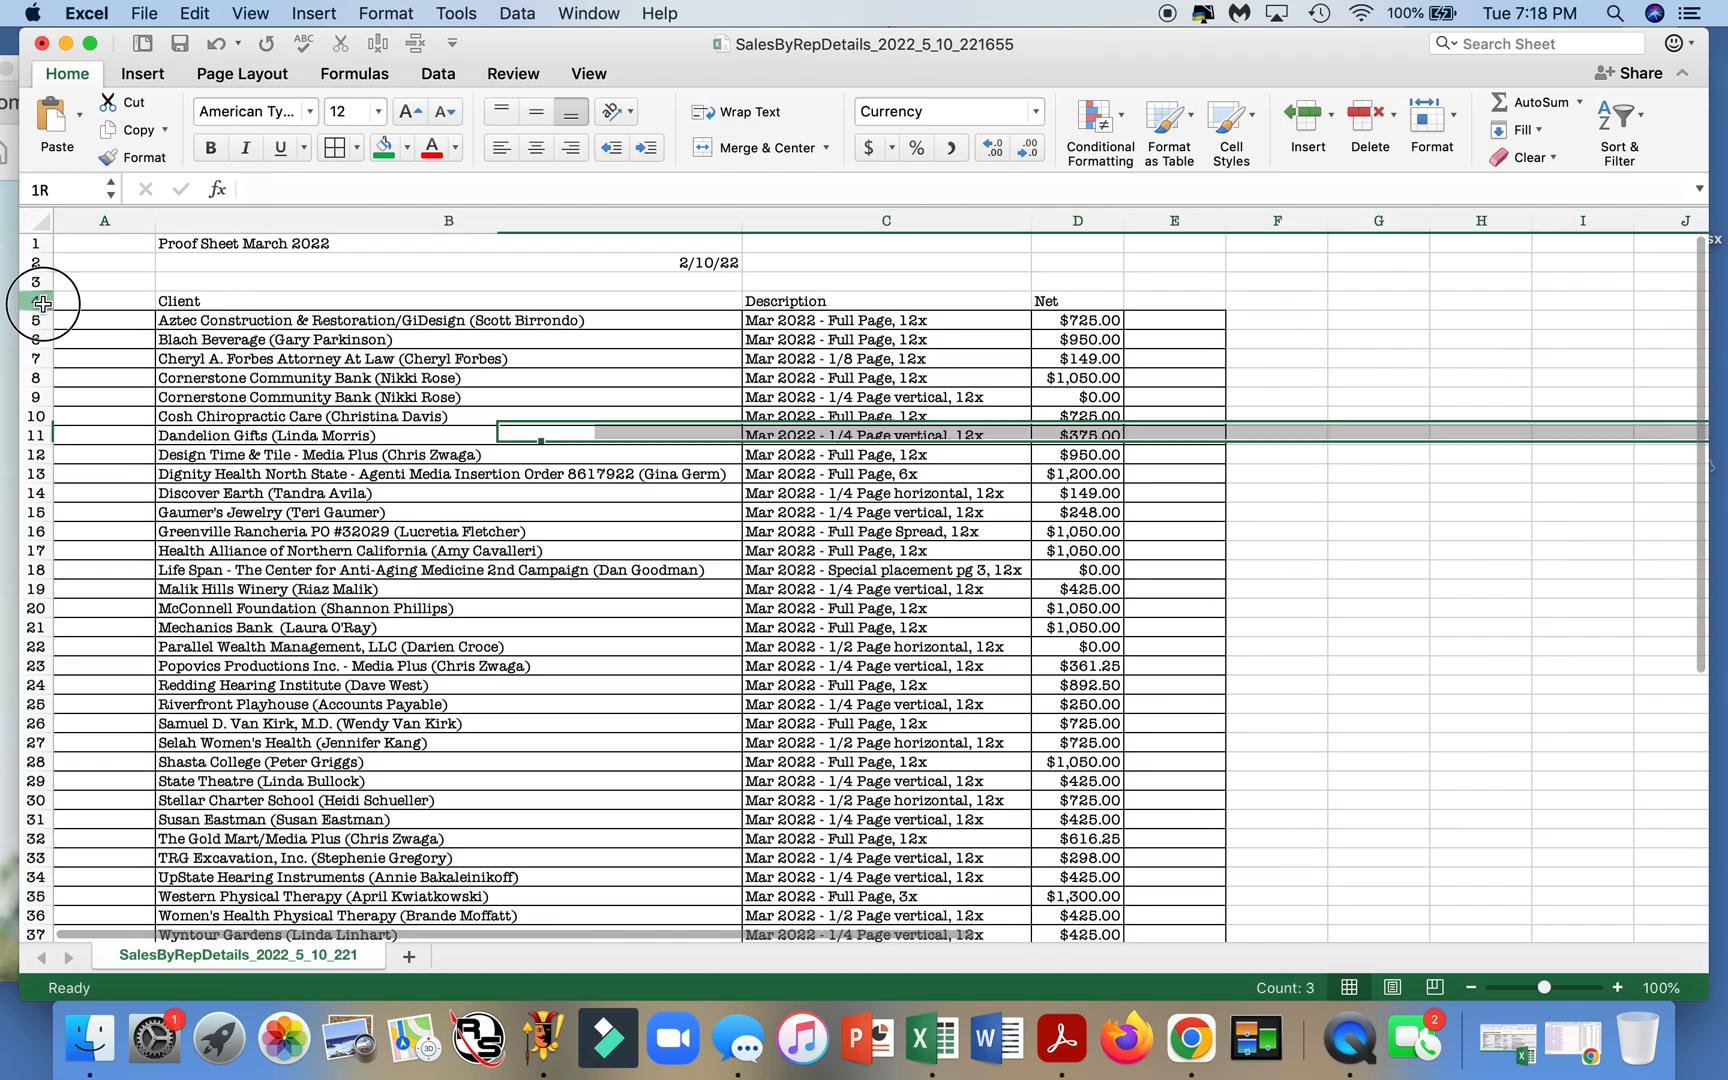
pyautogui.click(33, 300)
pyautogui.click(211, 150)
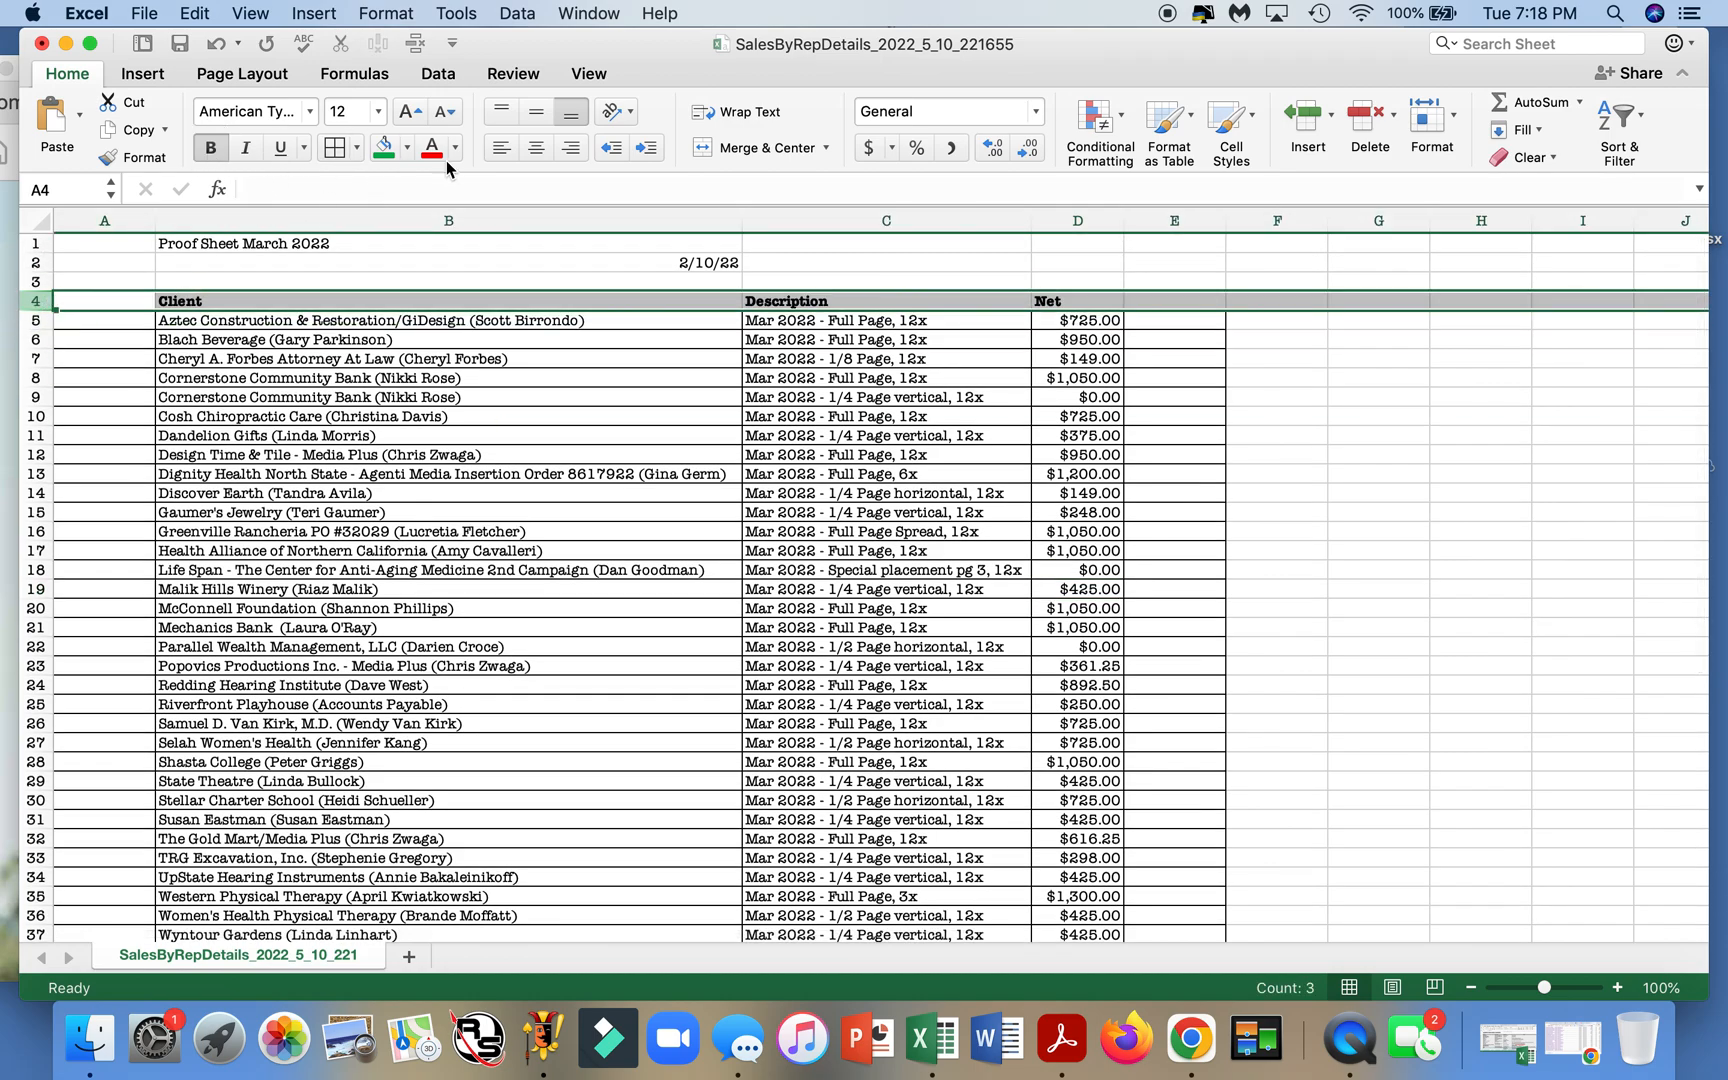
pyautogui.click(536, 147)
# - Add the headings "1st proof" in cell A4 and "2nd proof" in cell E4
pyautogui.click(107, 301)
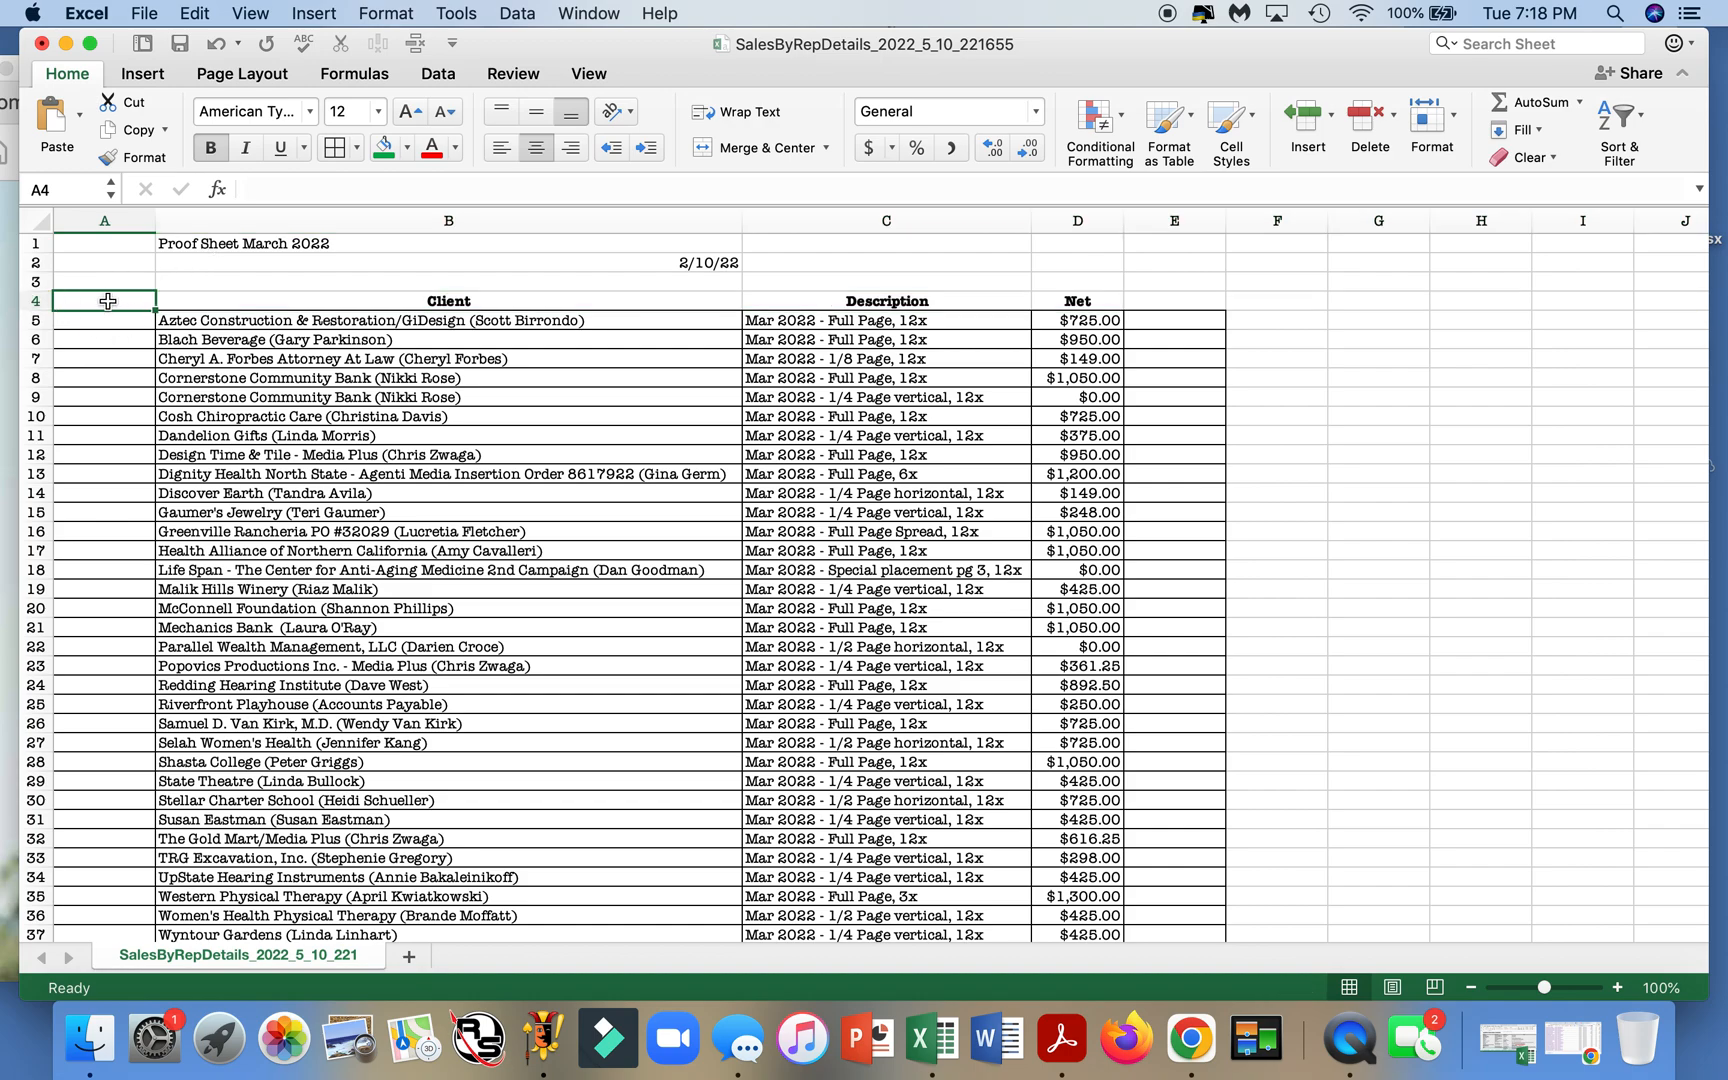
pyautogui.write('1st proof')
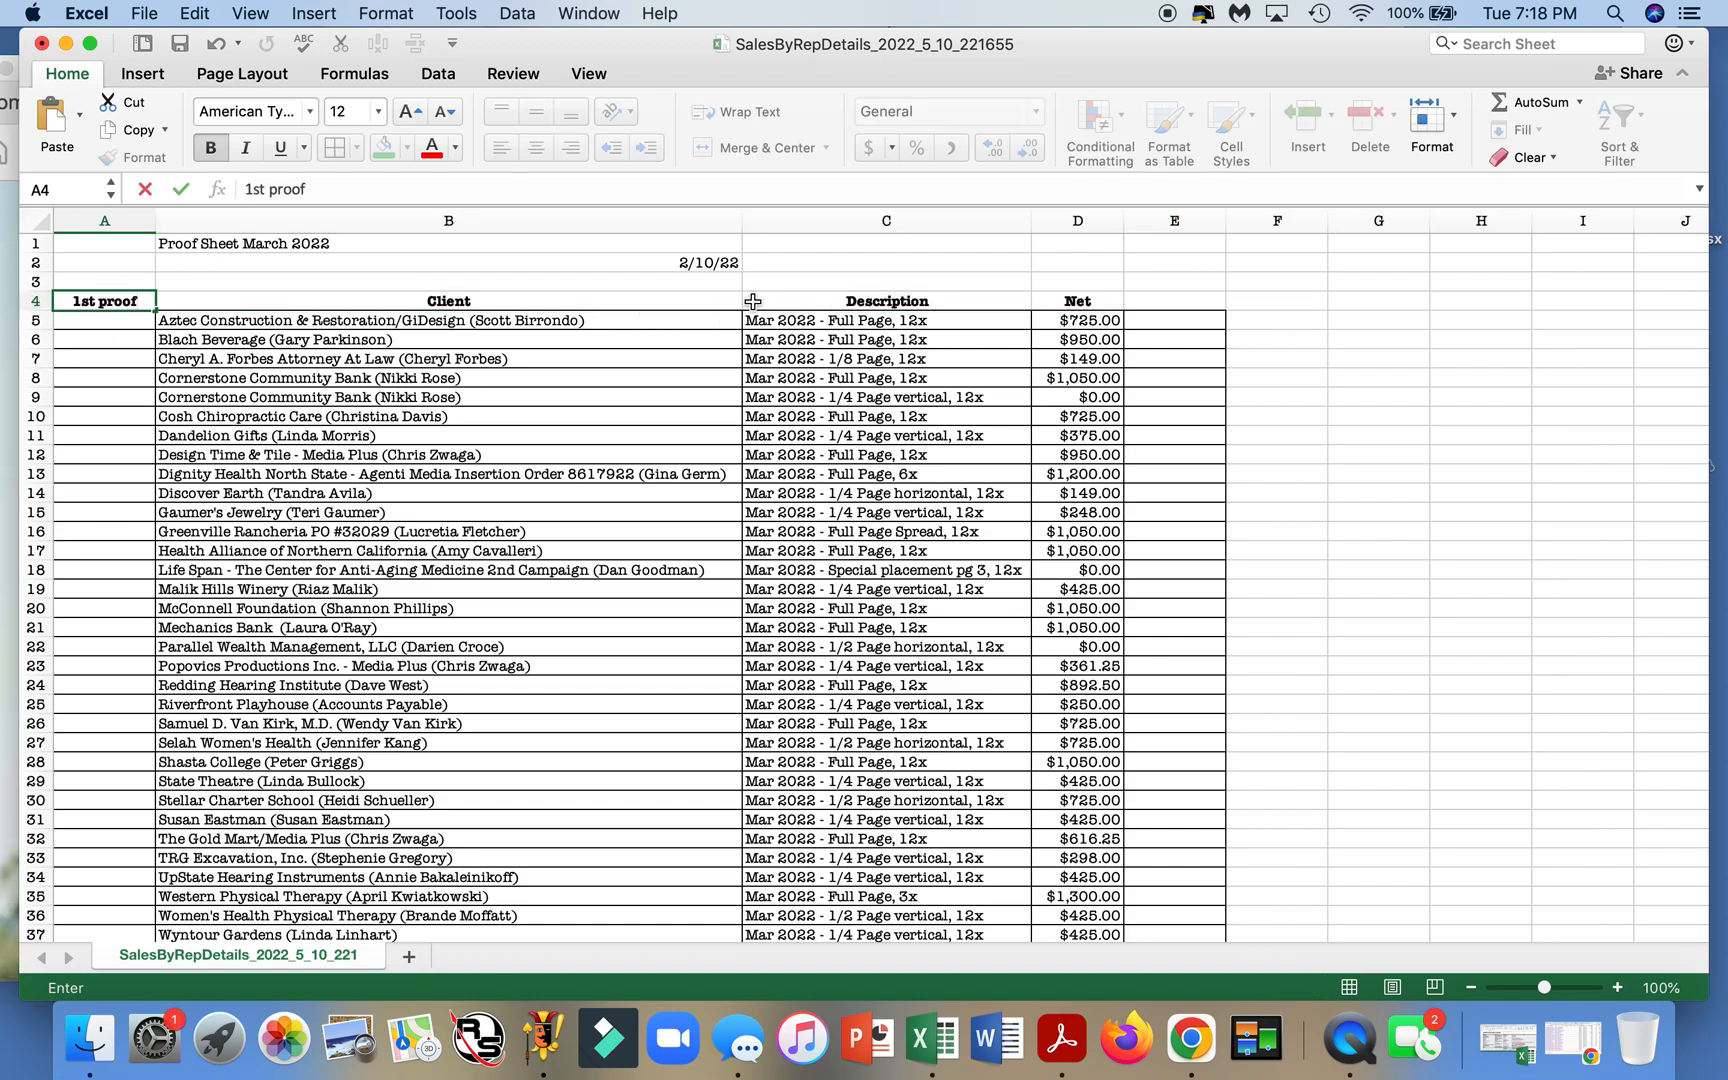
pyautogui.click(1206, 296)
pyautogui.write('2nd')
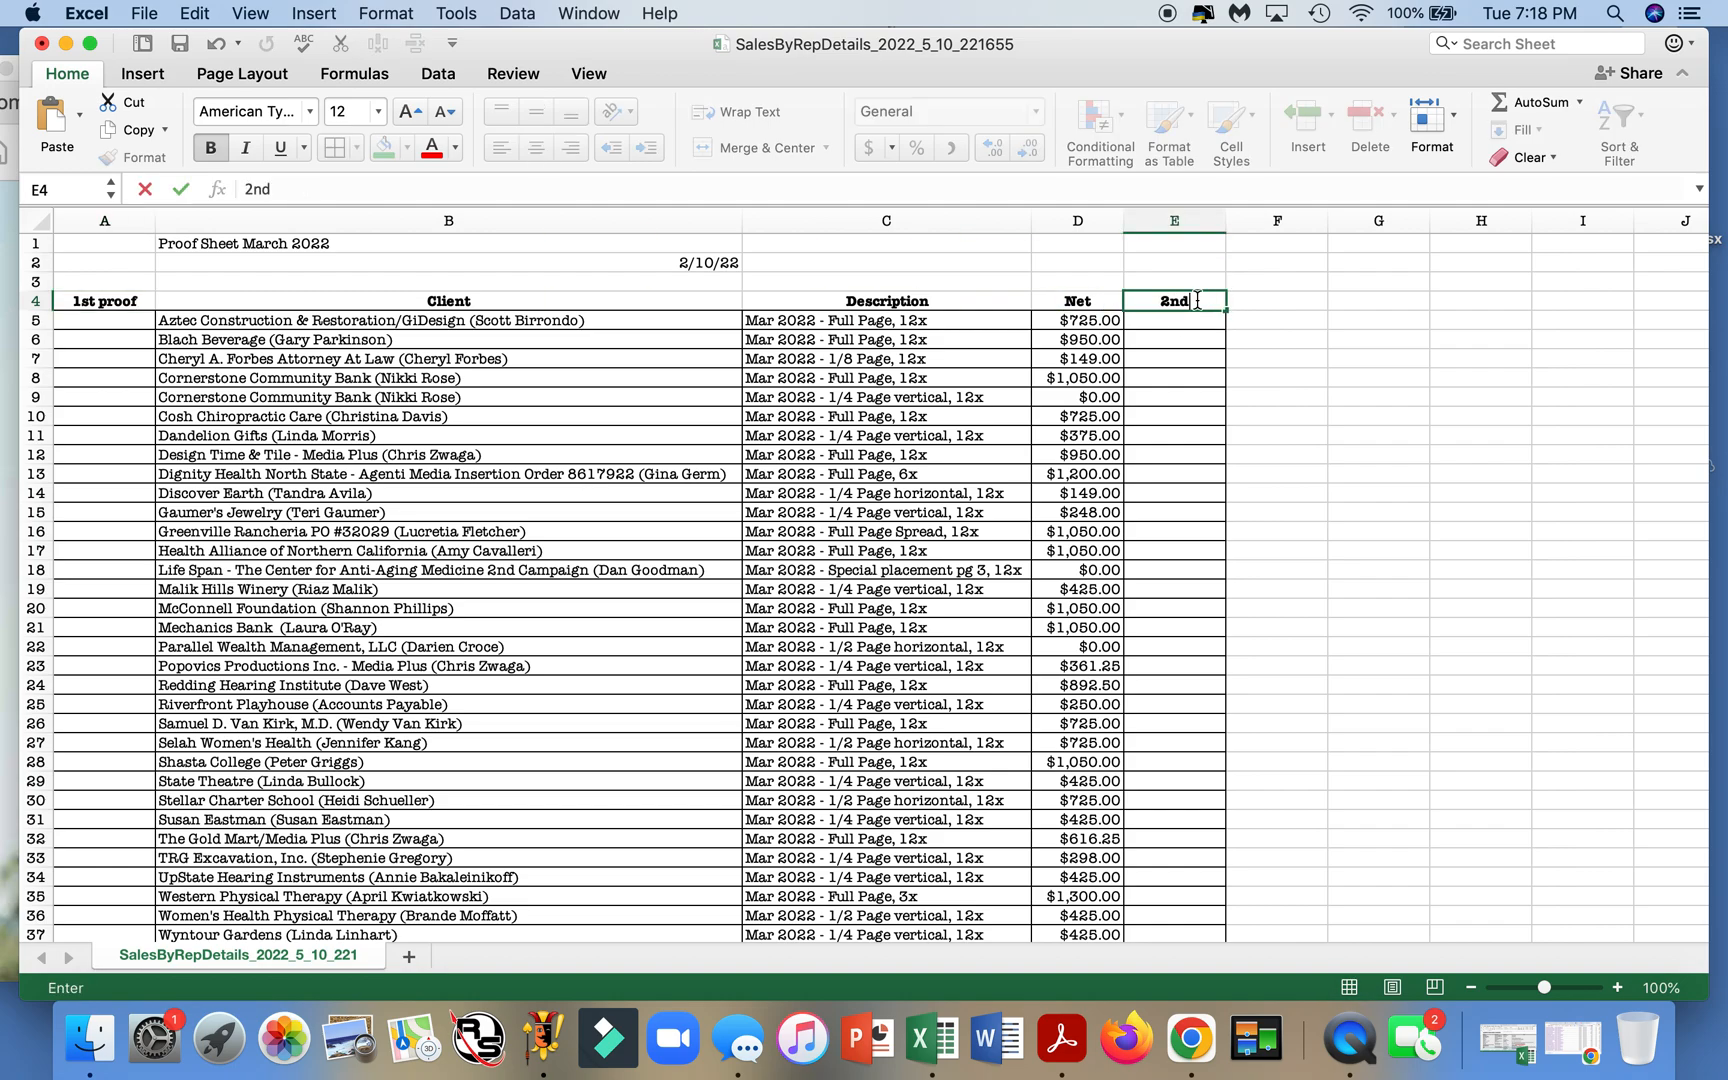
pyautogui.write(' proof')
# - Fill the header cells A4:E4 with light gray
pyautogui.moveTo(110, 301); pyautogui.dragTo(1175, 304)
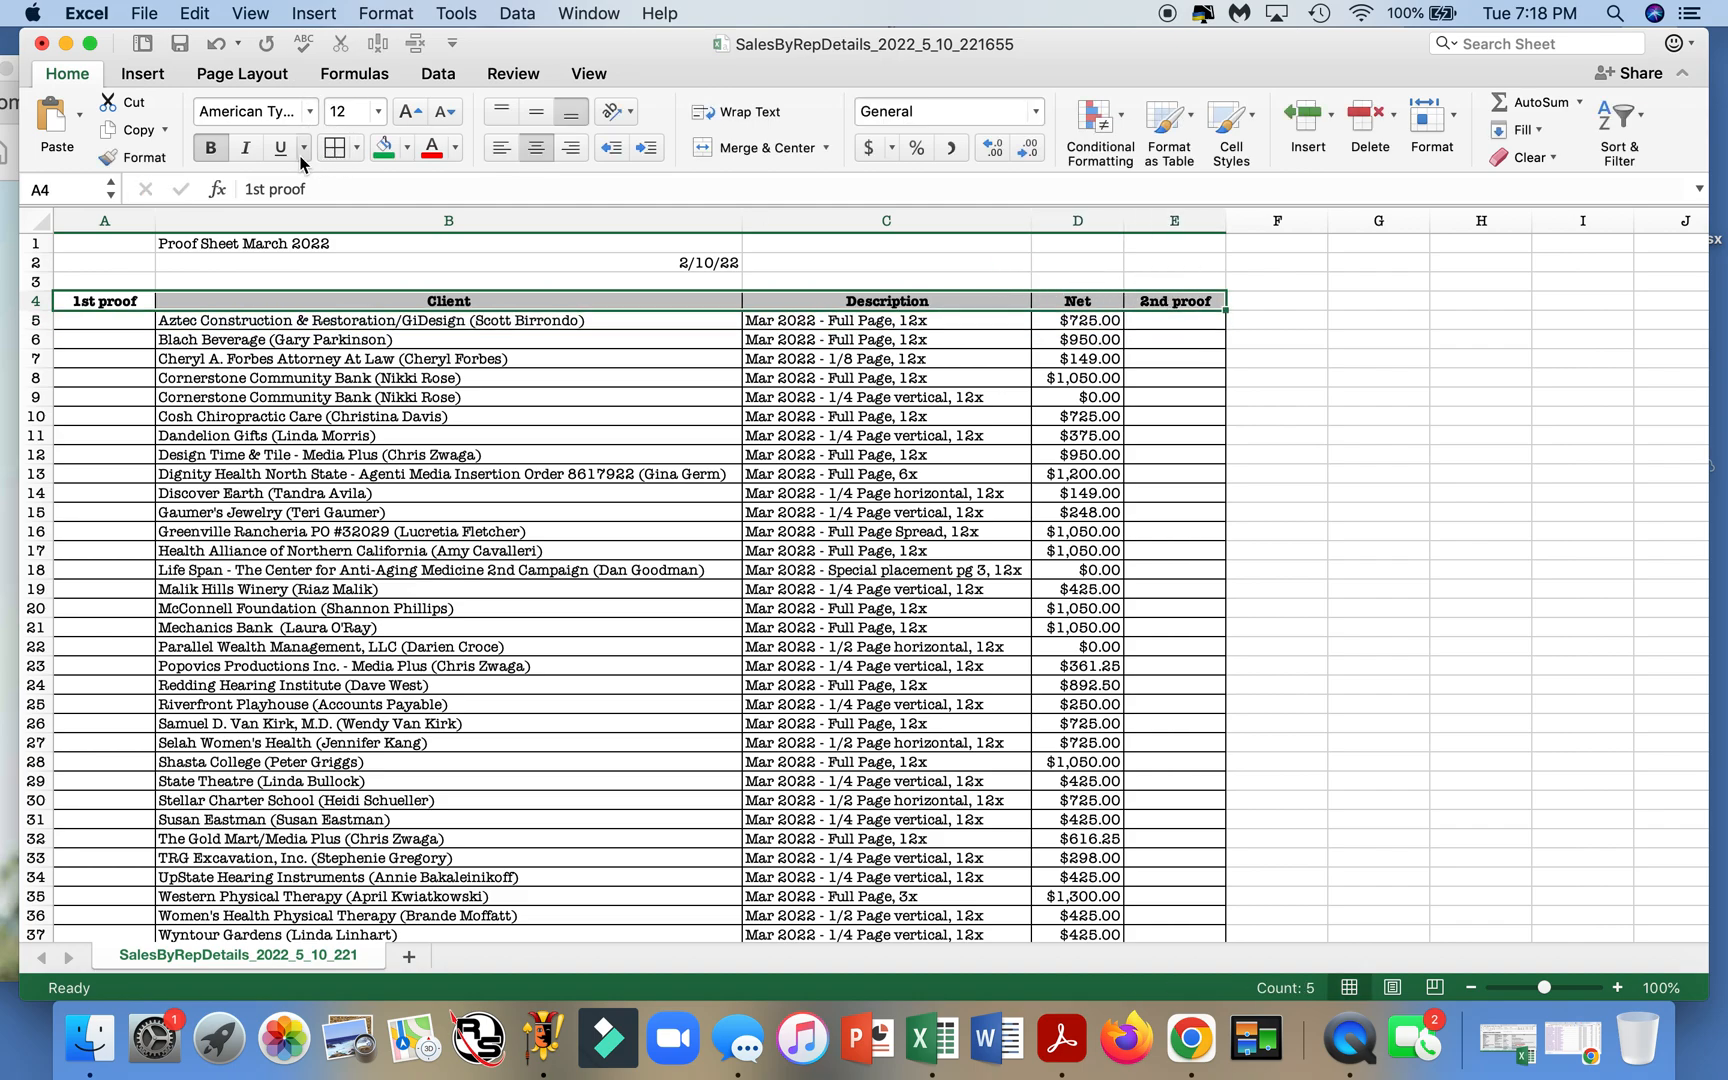
pyautogui.click(407, 148)
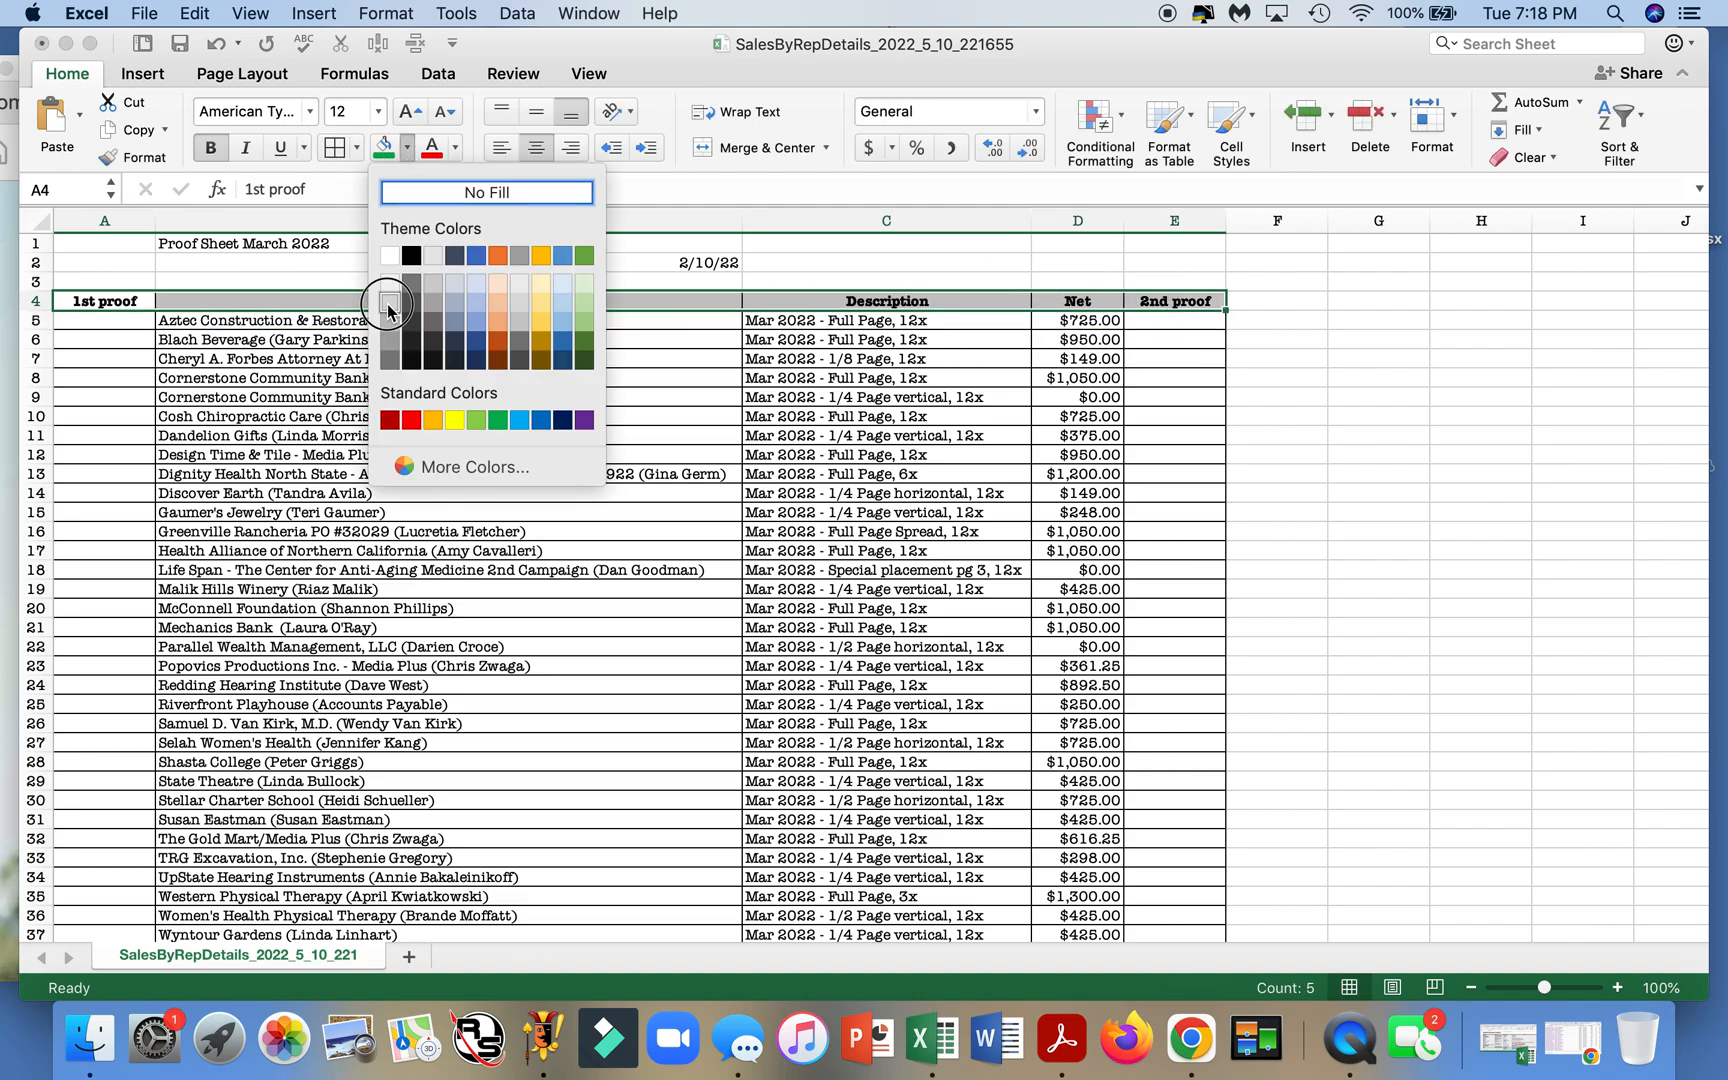
pyautogui.click(390, 302)
pyautogui.click(401, 307)
# - Save the formatted proof sheet, keeping the CSV UTF-8 (Comma delimited) format
pyautogui.scroll(-2, 381, 324)
pyautogui.scroll(2, 381, 324)
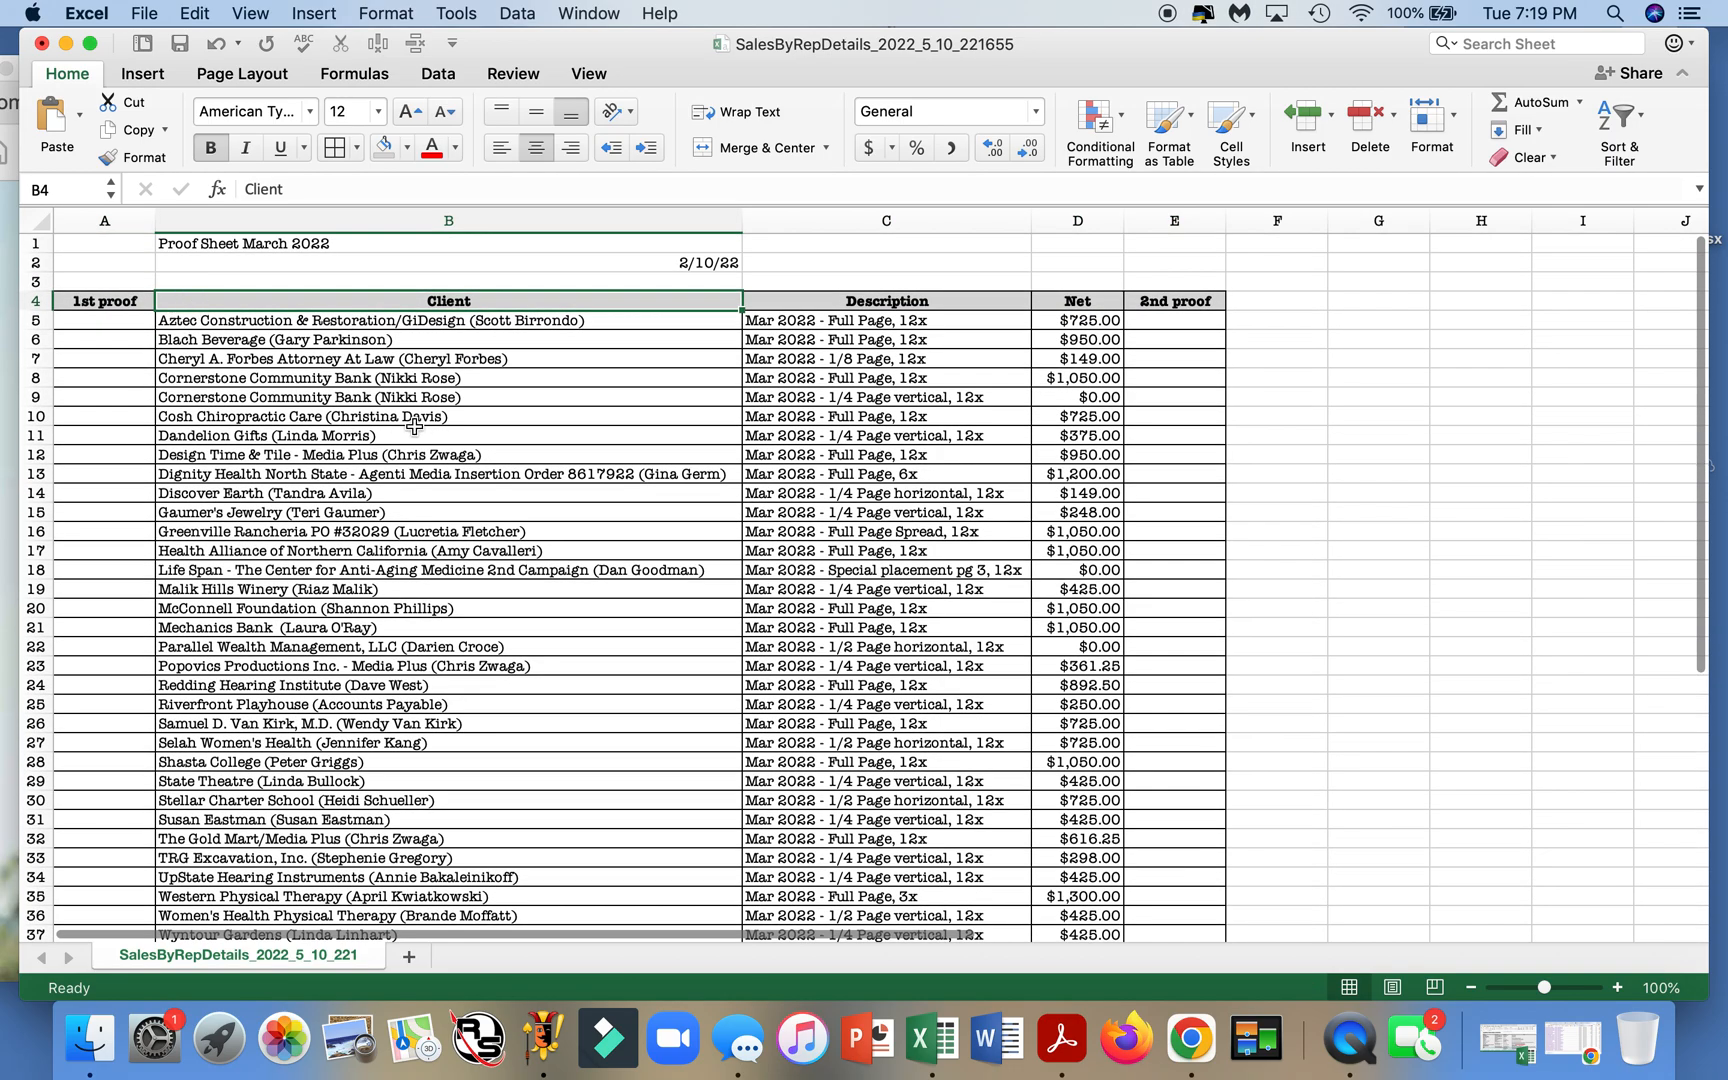
pyautogui.scroll(-5, 421, 428)
pyautogui.scroll(5, 421, 428)
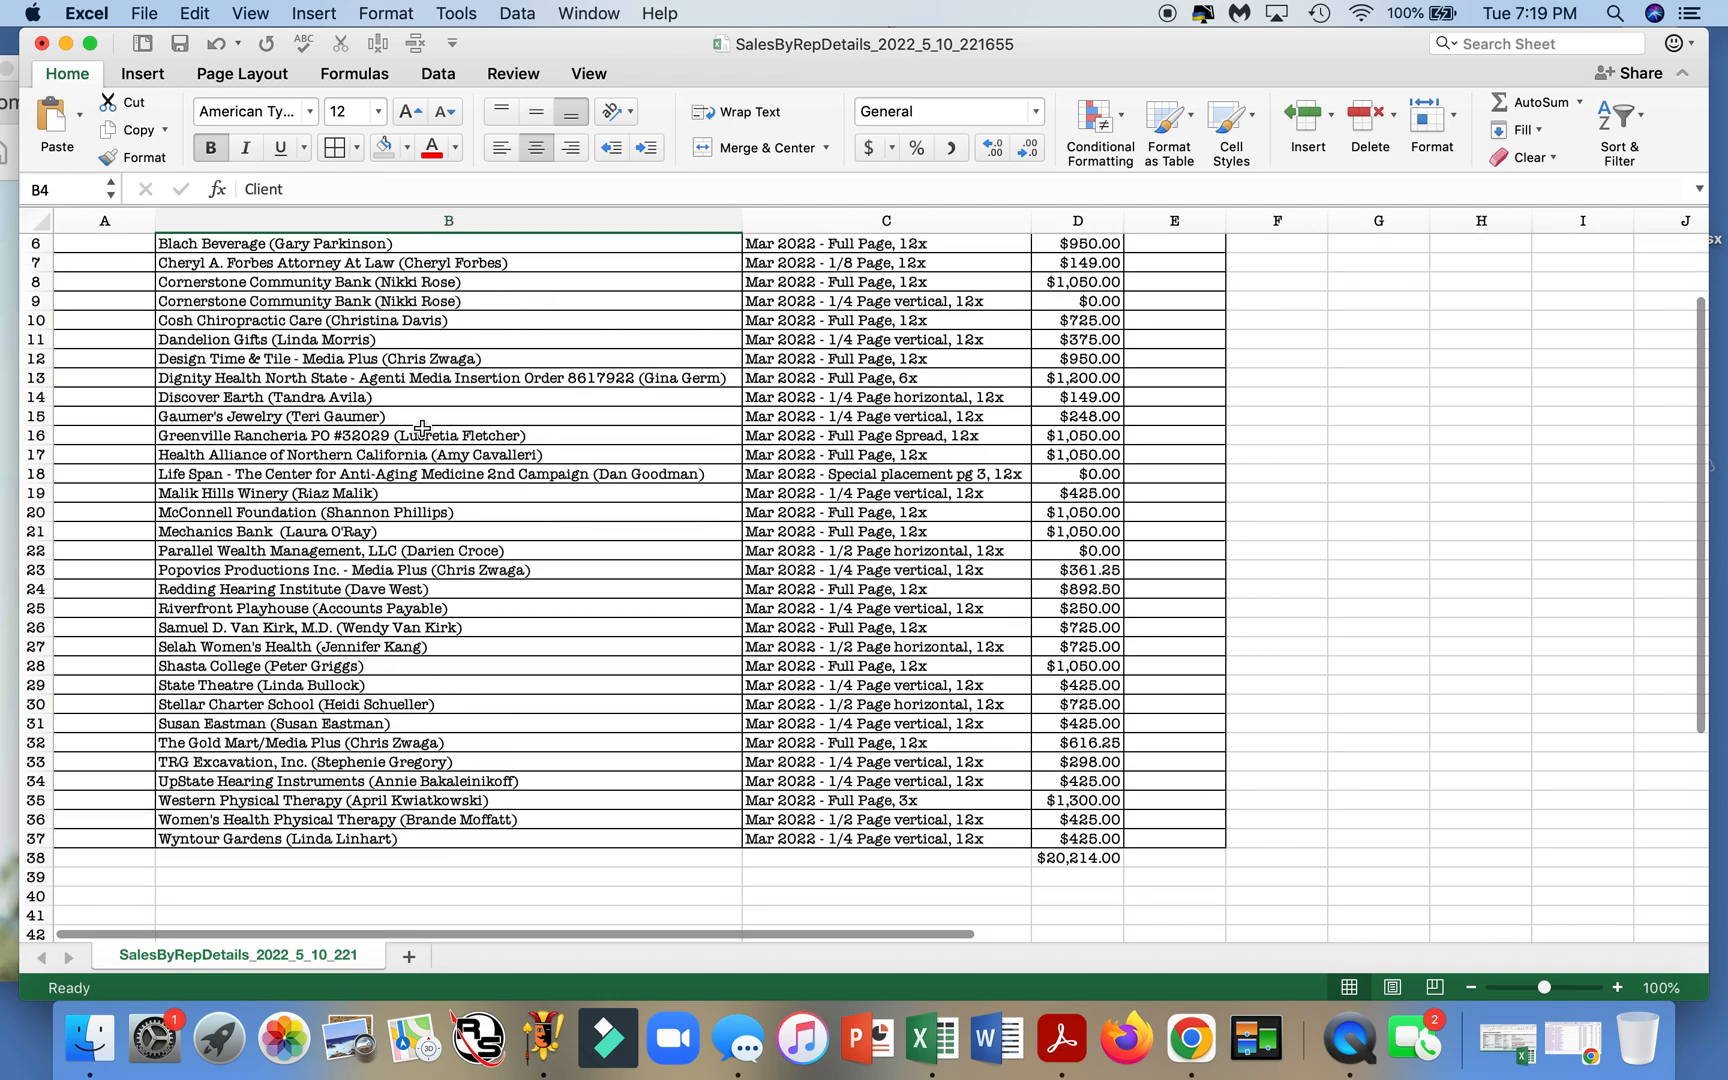
pyautogui.click(180, 46)
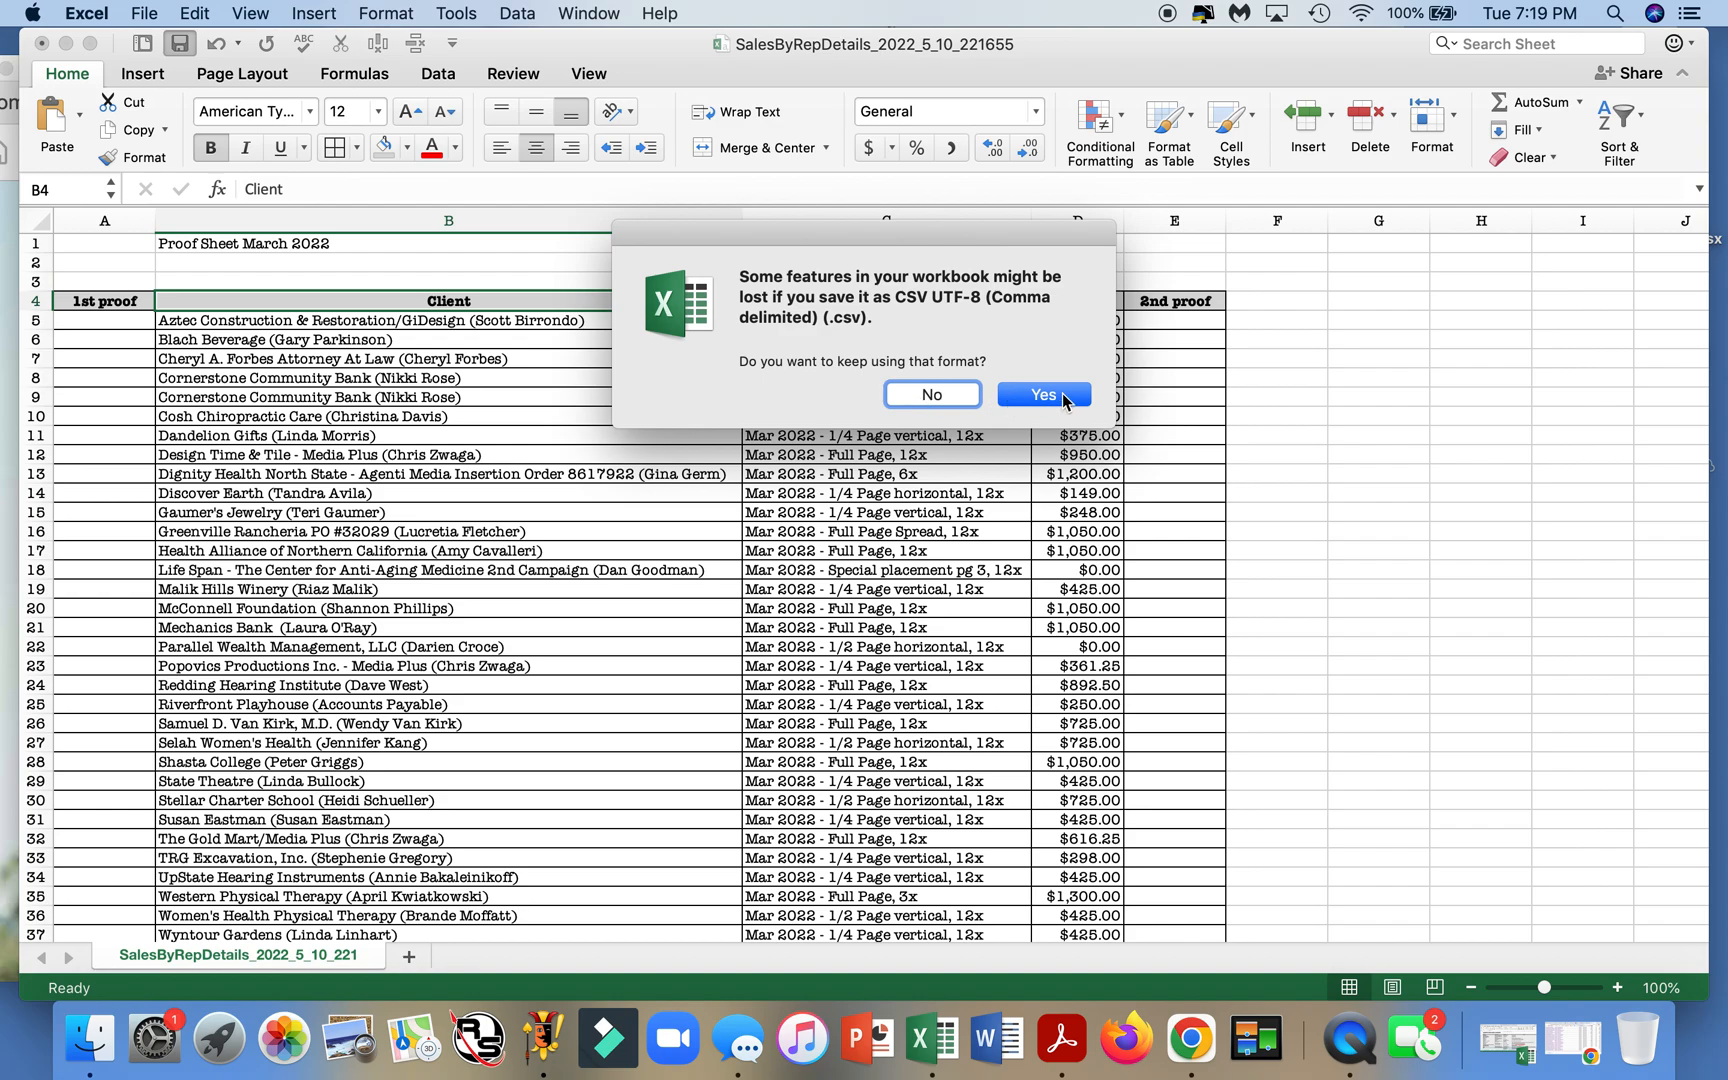
pyautogui.click(1040, 398)
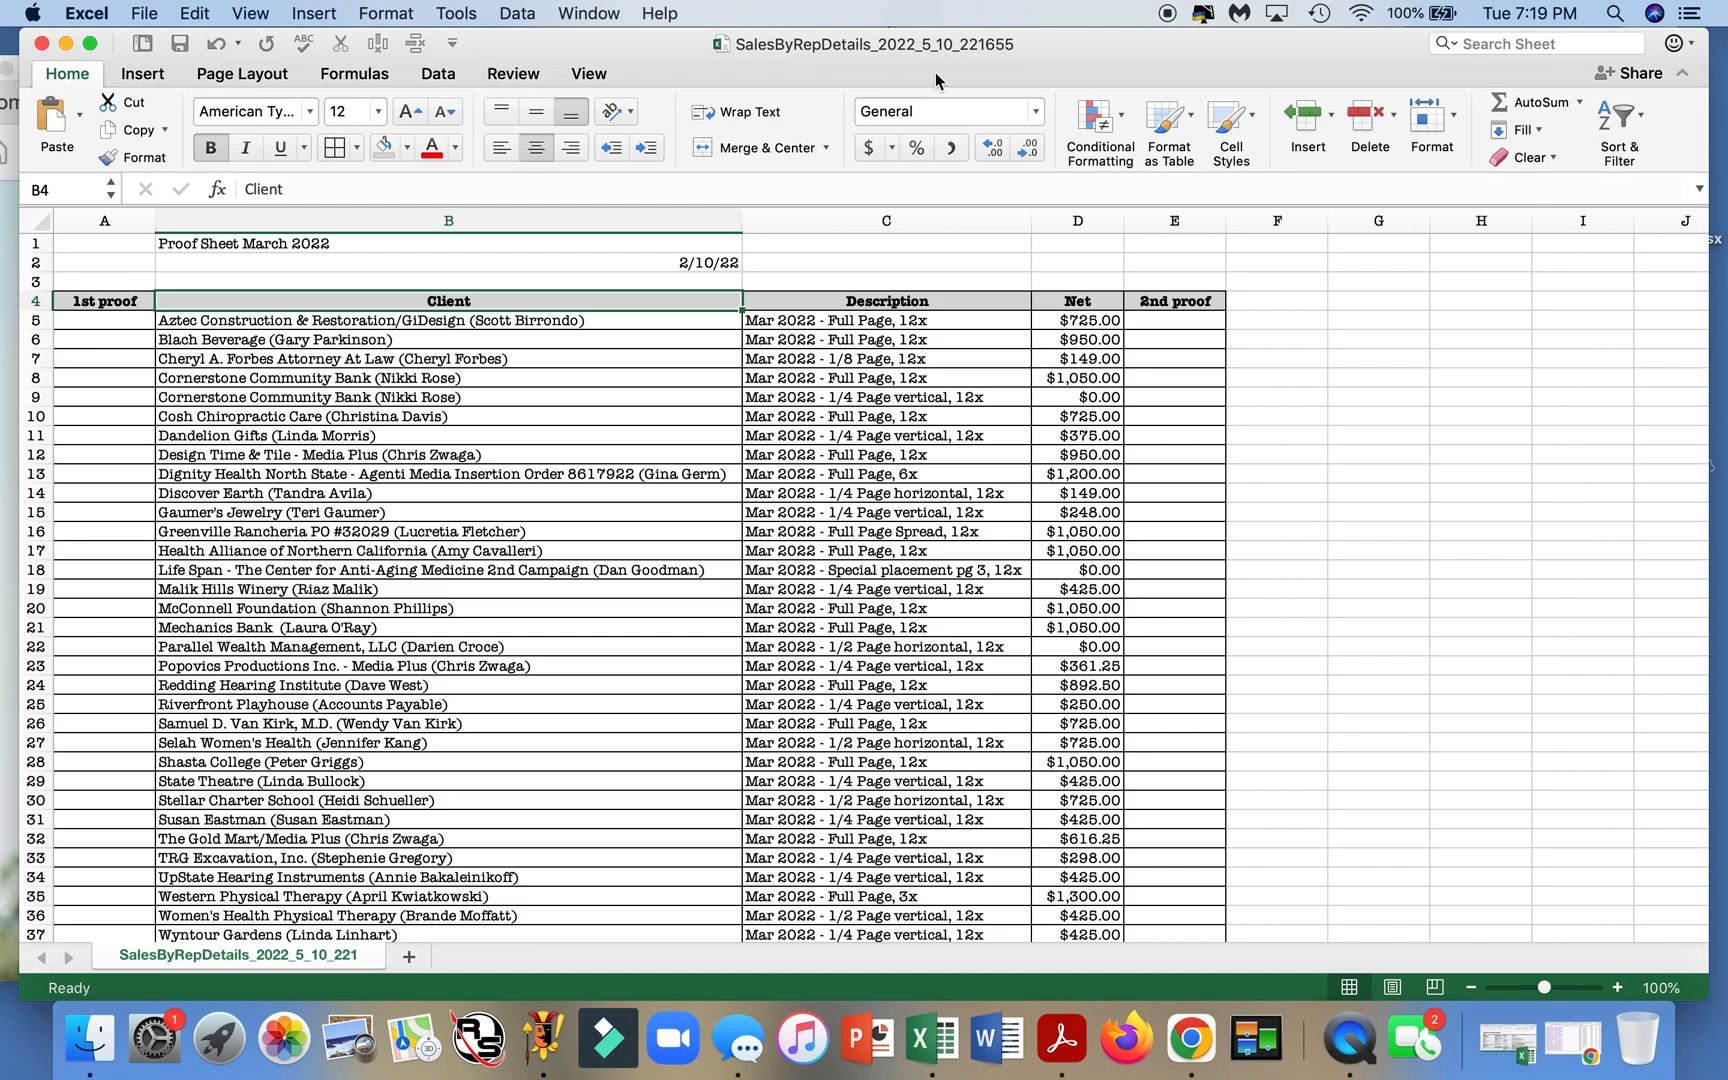
# - Narrow the Excel window to columns A to E and arrange it beside the MARCH2022FinalSPREADS.pdf window in Acrobat
pyautogui.moveTo(1710, 997); pyautogui.dragTo(1256, 1000)
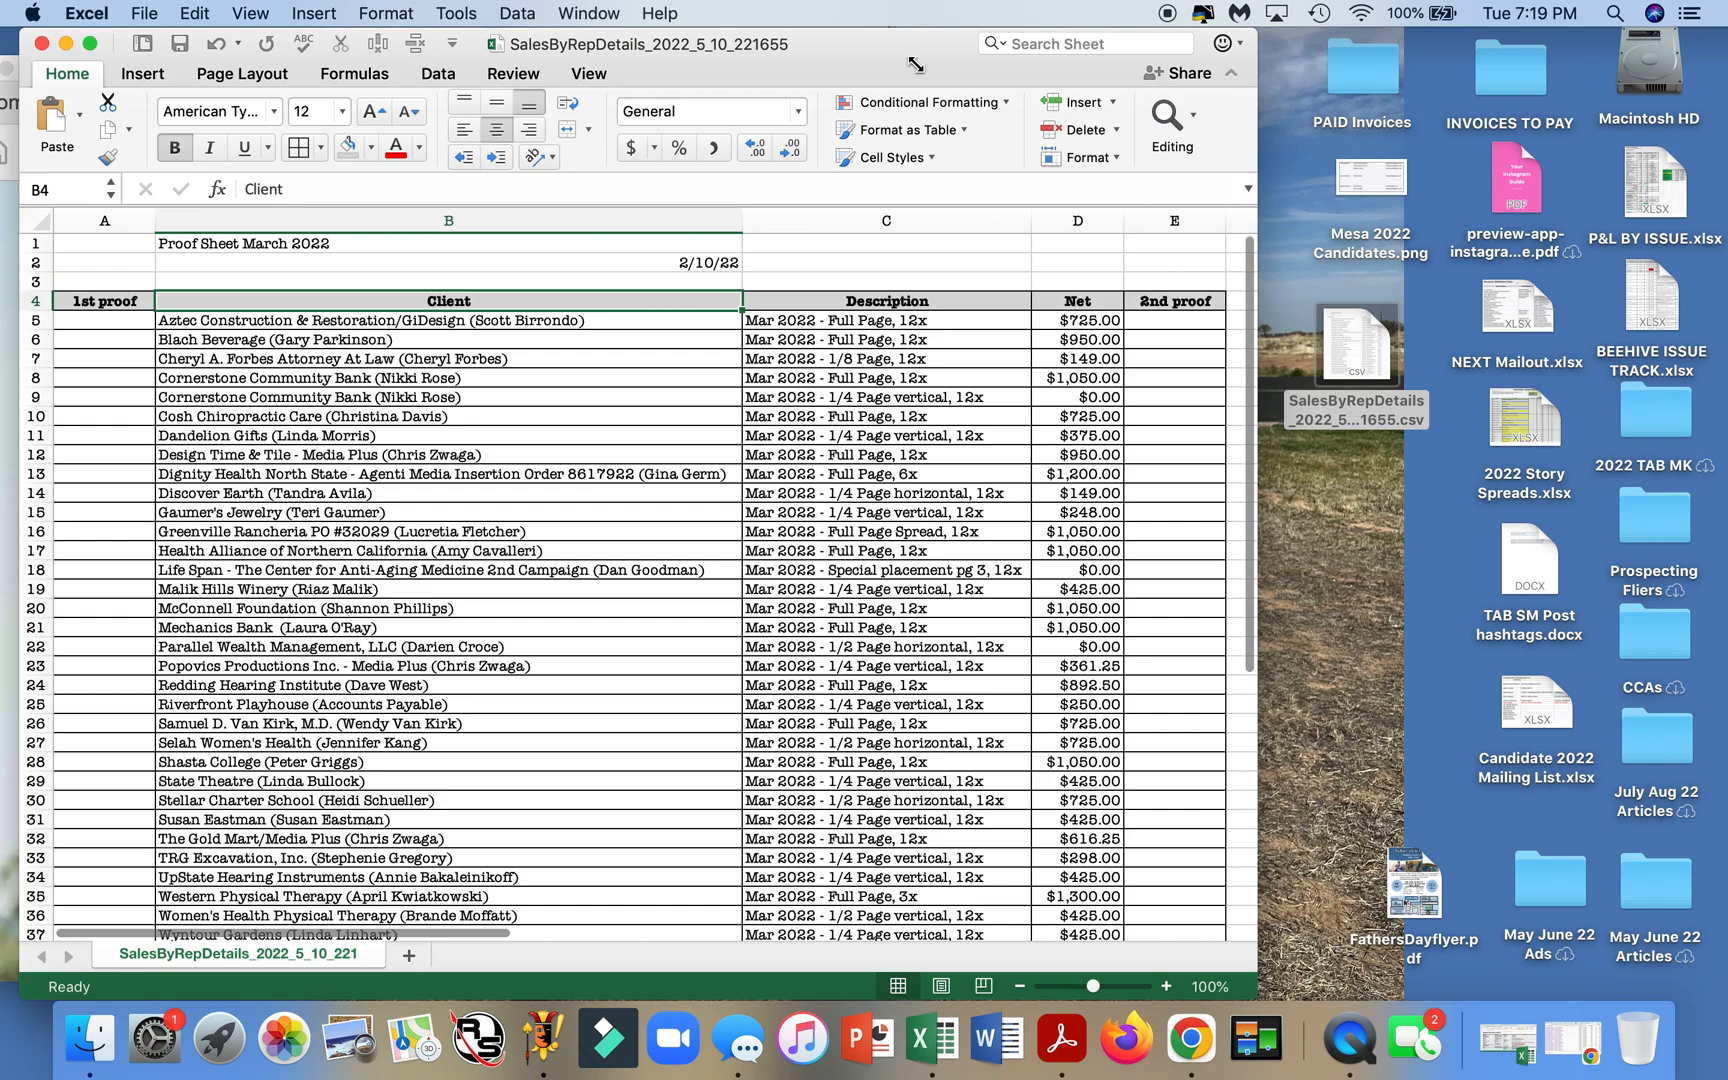
pyautogui.moveTo(980, 70); pyautogui.dragTo(1429, 70)
pyautogui.click(343, 76)
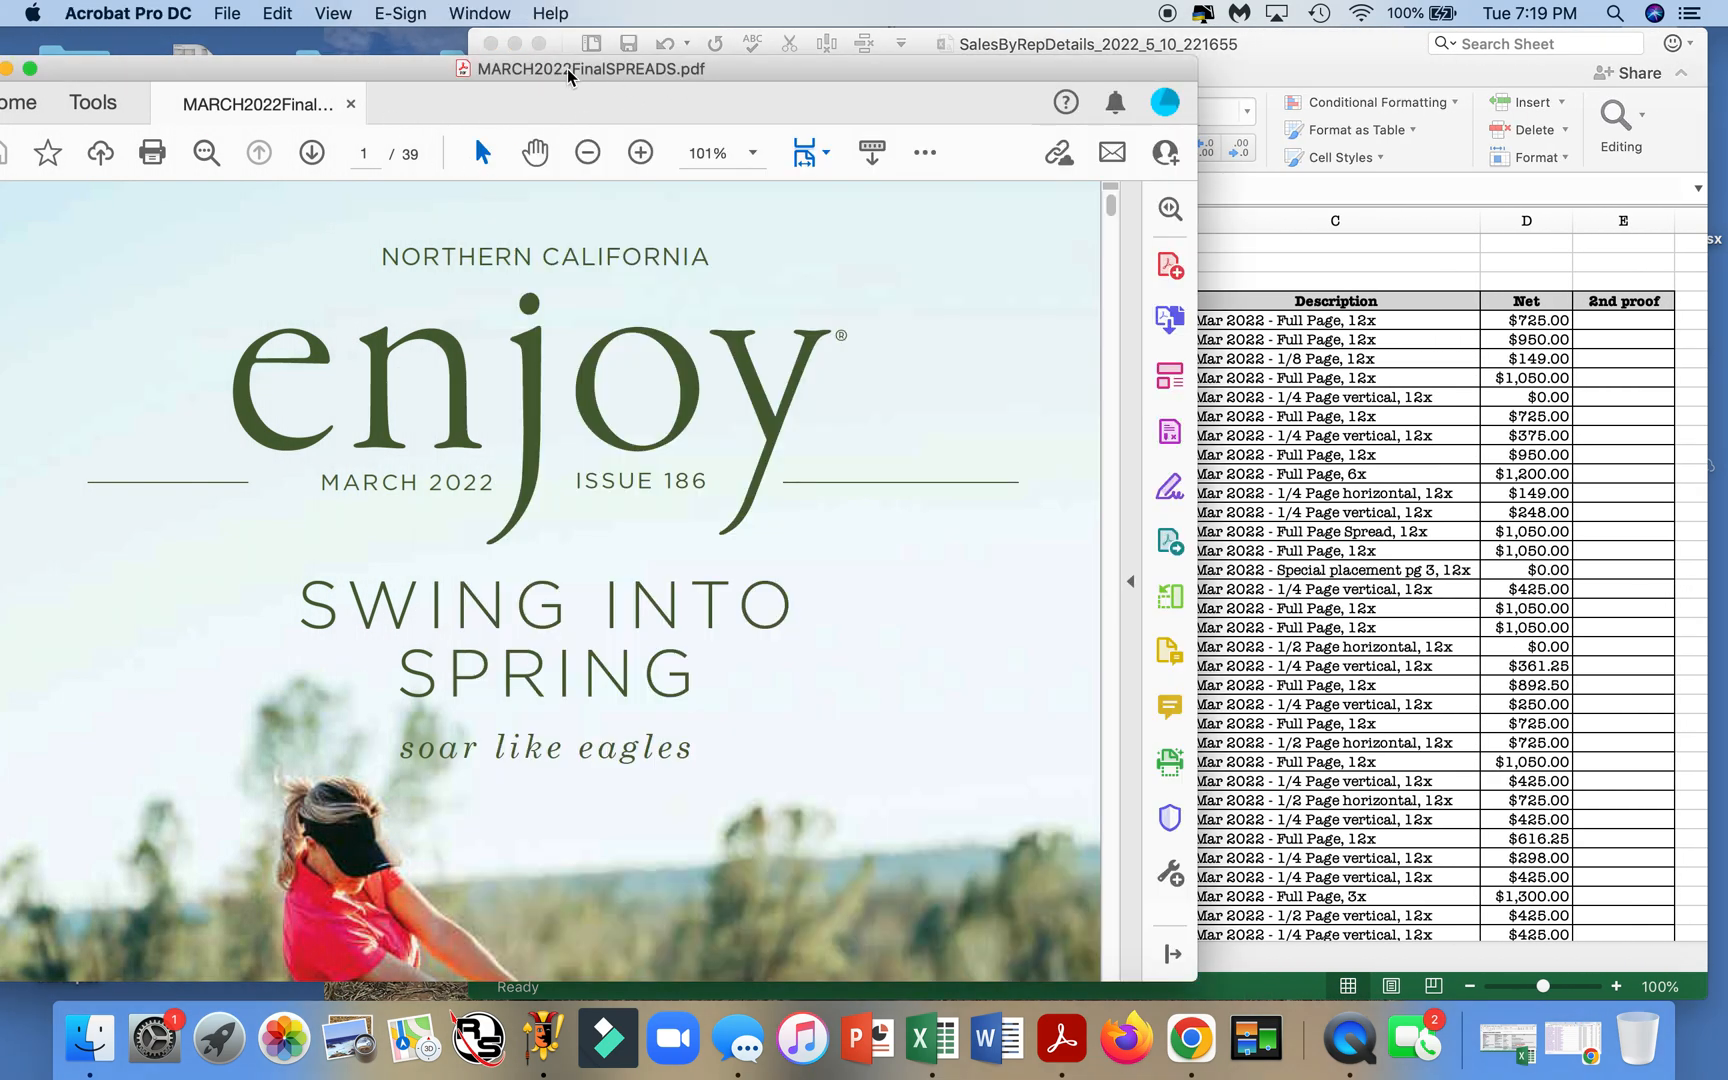
pyautogui.moveTo(419, 54); pyautogui.dragTo(1026, 27)
pyautogui.moveTo(560, 42); pyautogui.dragTo(87, 42)
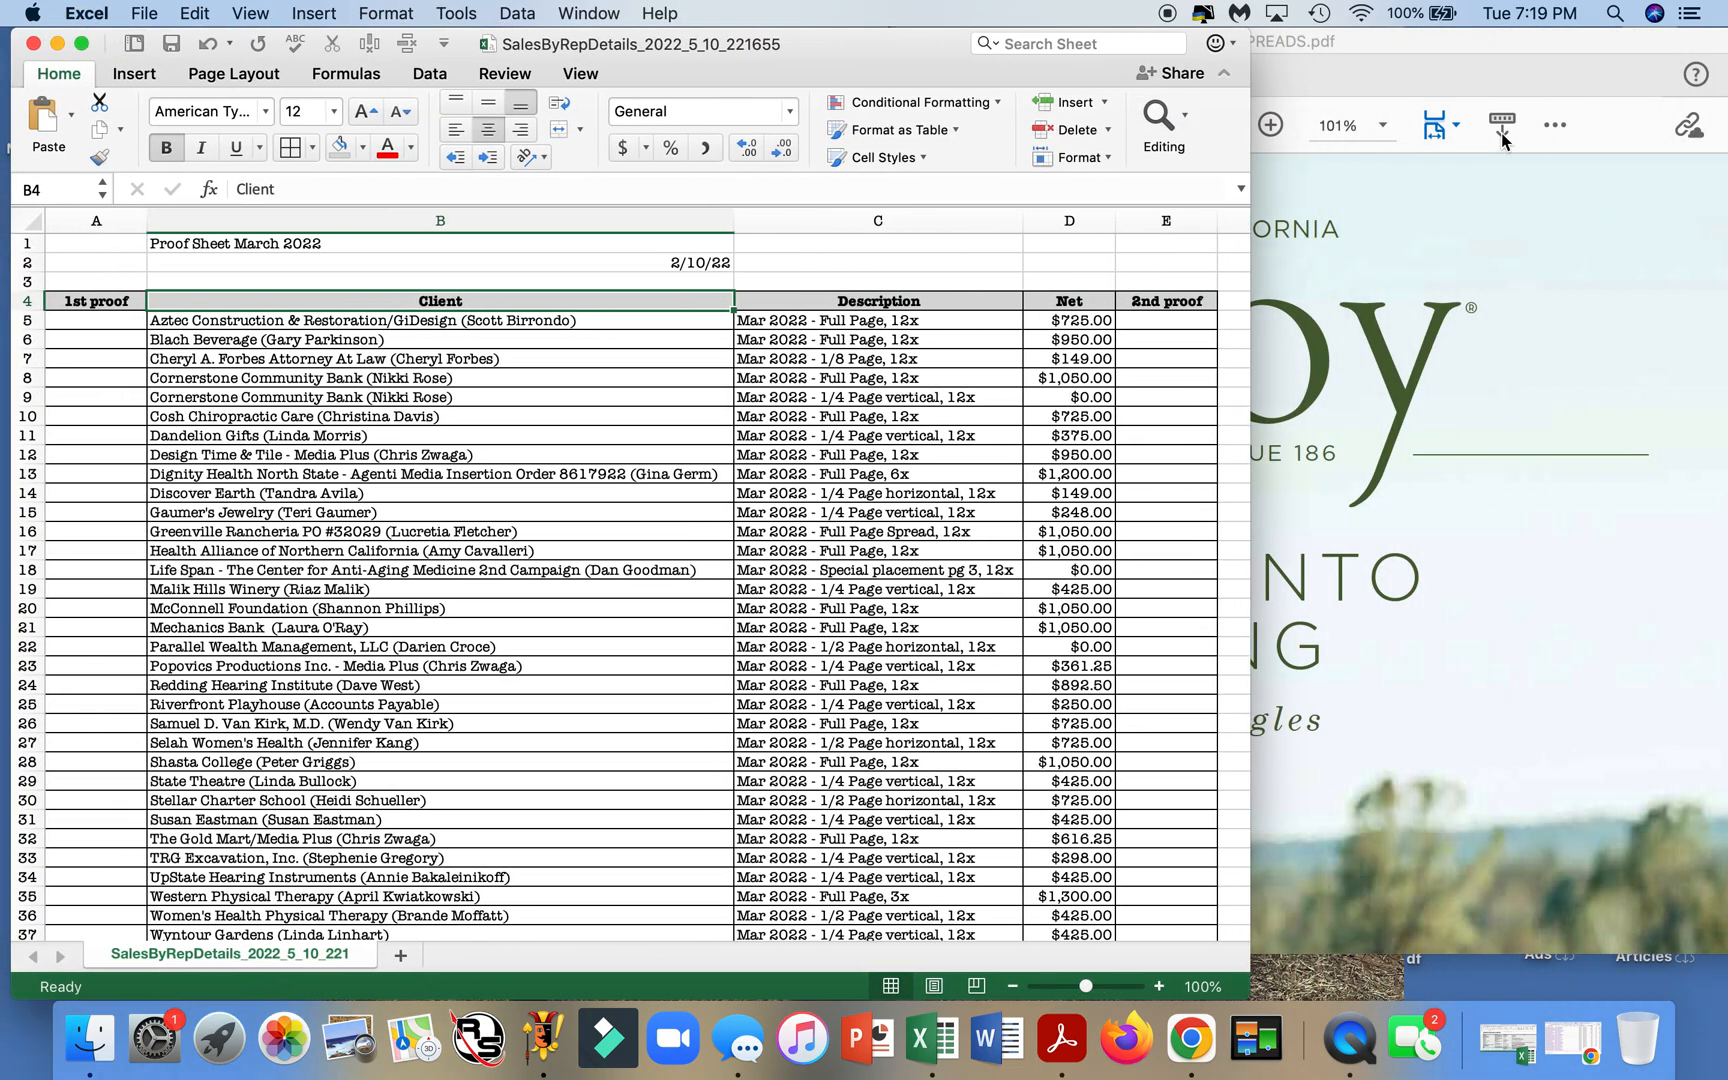
# - Switch to the magazine PDF in Acrobat and set its zoom to 50%
pyautogui.click(1474, 47)
pyautogui.click(1384, 125)
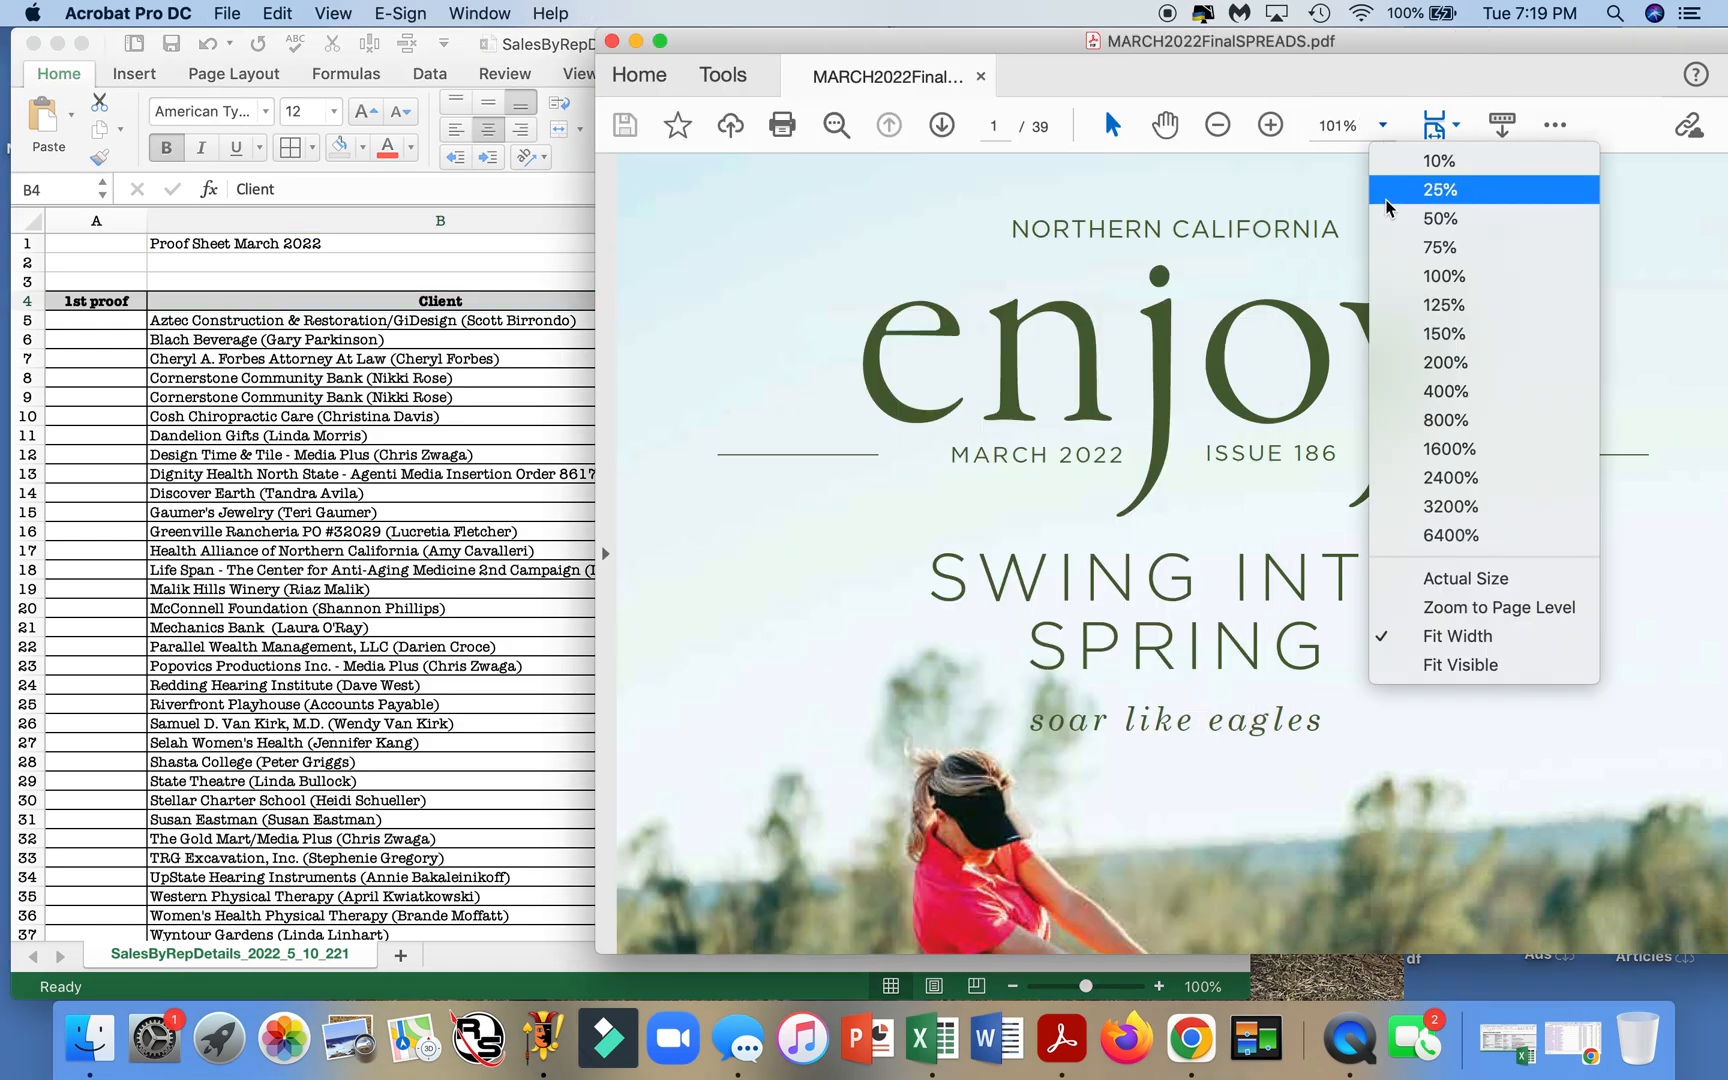
pyautogui.click(1404, 219)
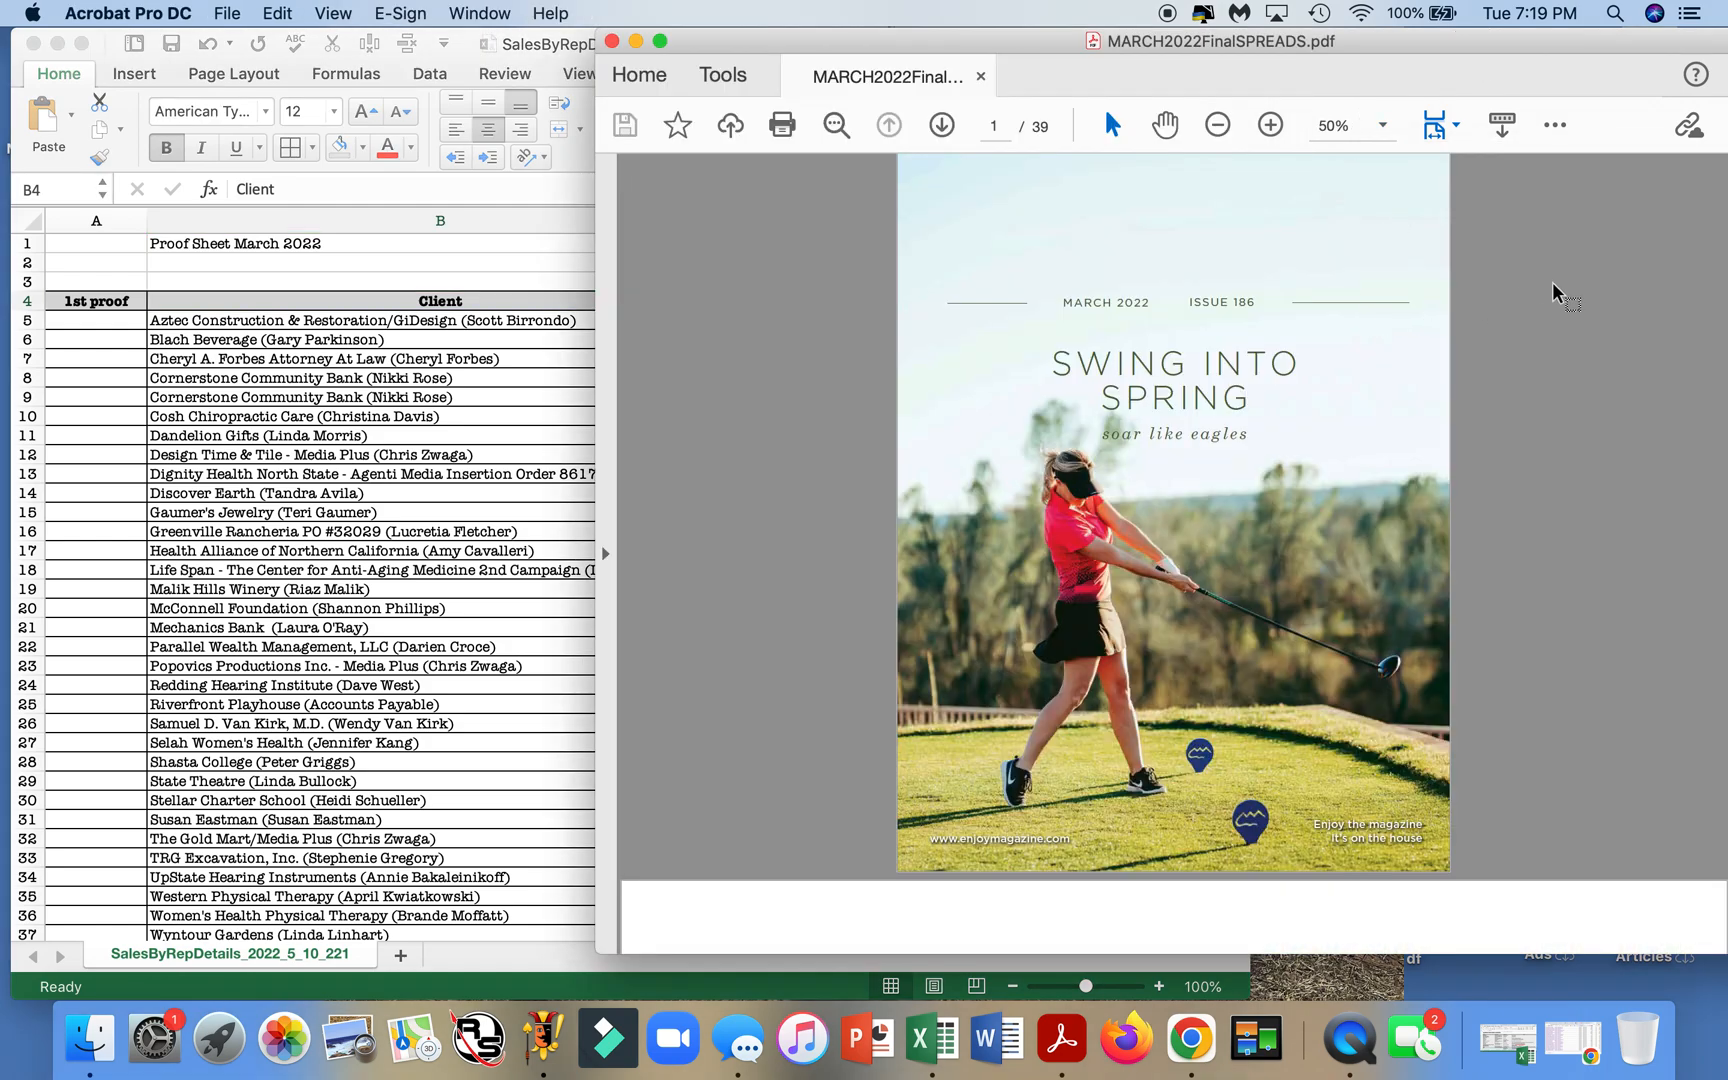
# - Move and resize the PDF window so the page 2 spread fits next to the sheet's 1st proof and Client columns
pyautogui.moveTo(1470, 45); pyautogui.dragTo(1331, 45)
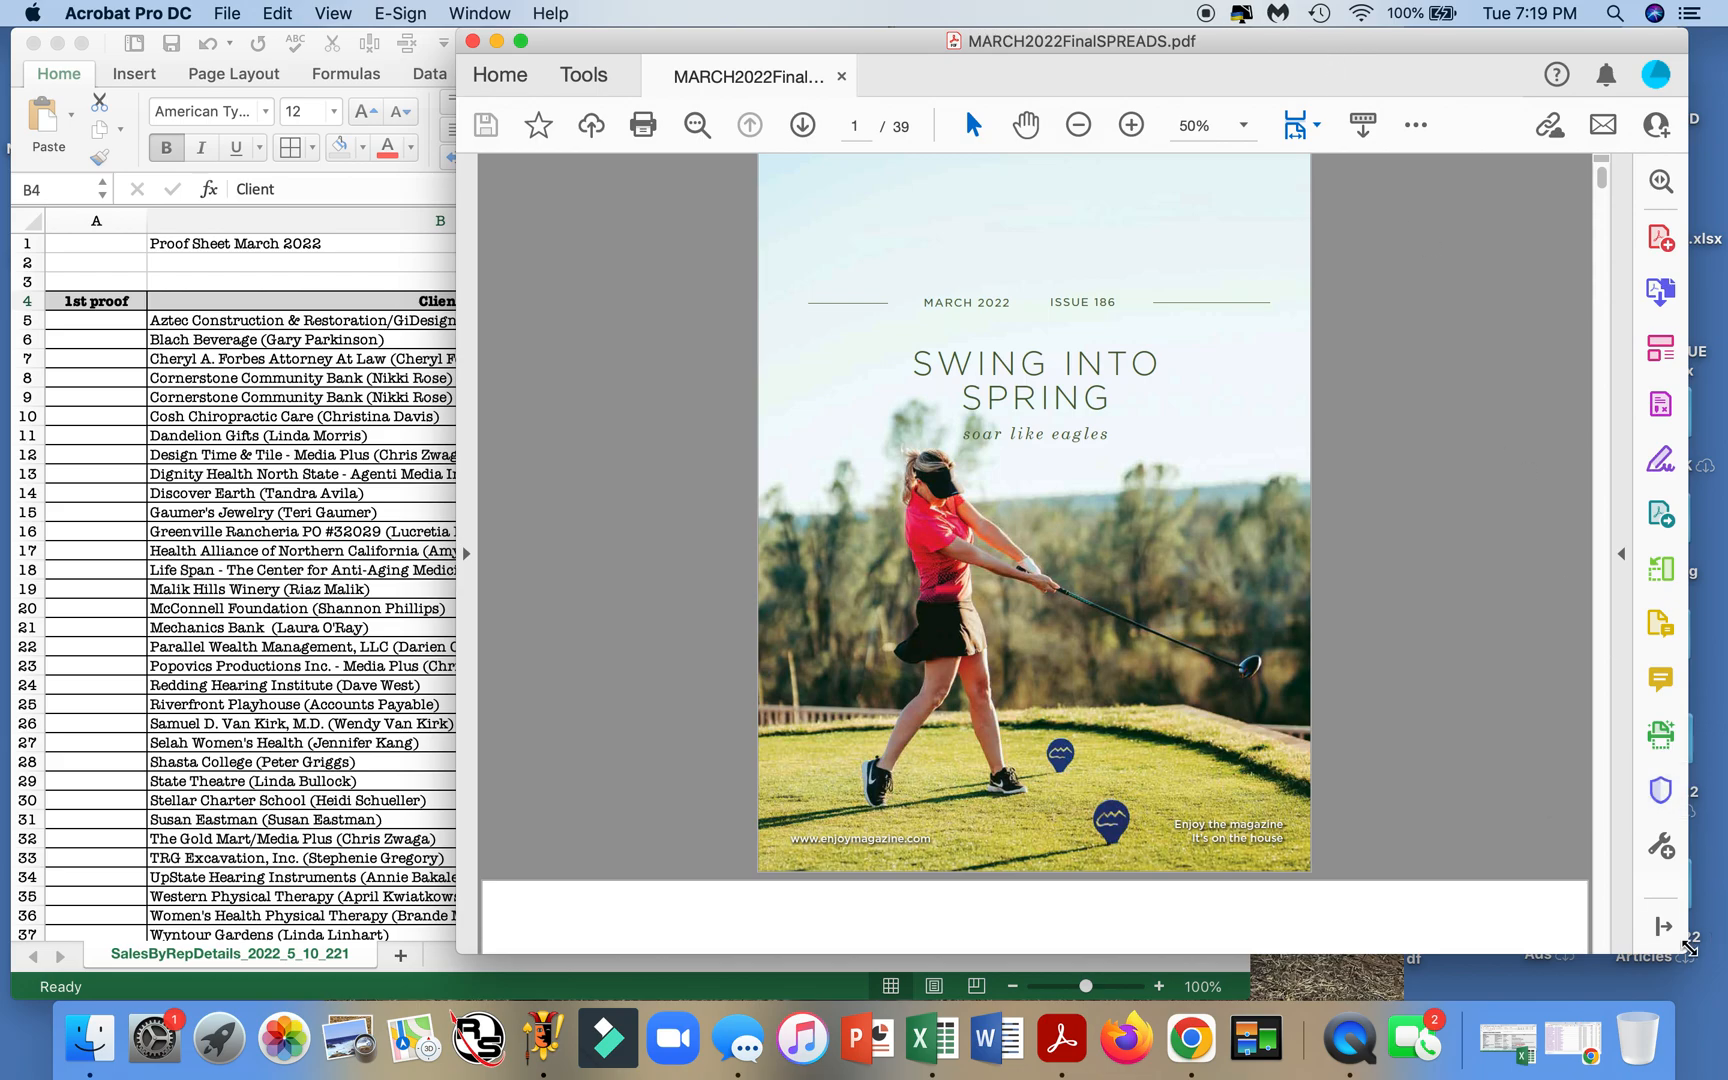
pyautogui.moveTo(1360, 961); pyautogui.dragTo(1469, 962)
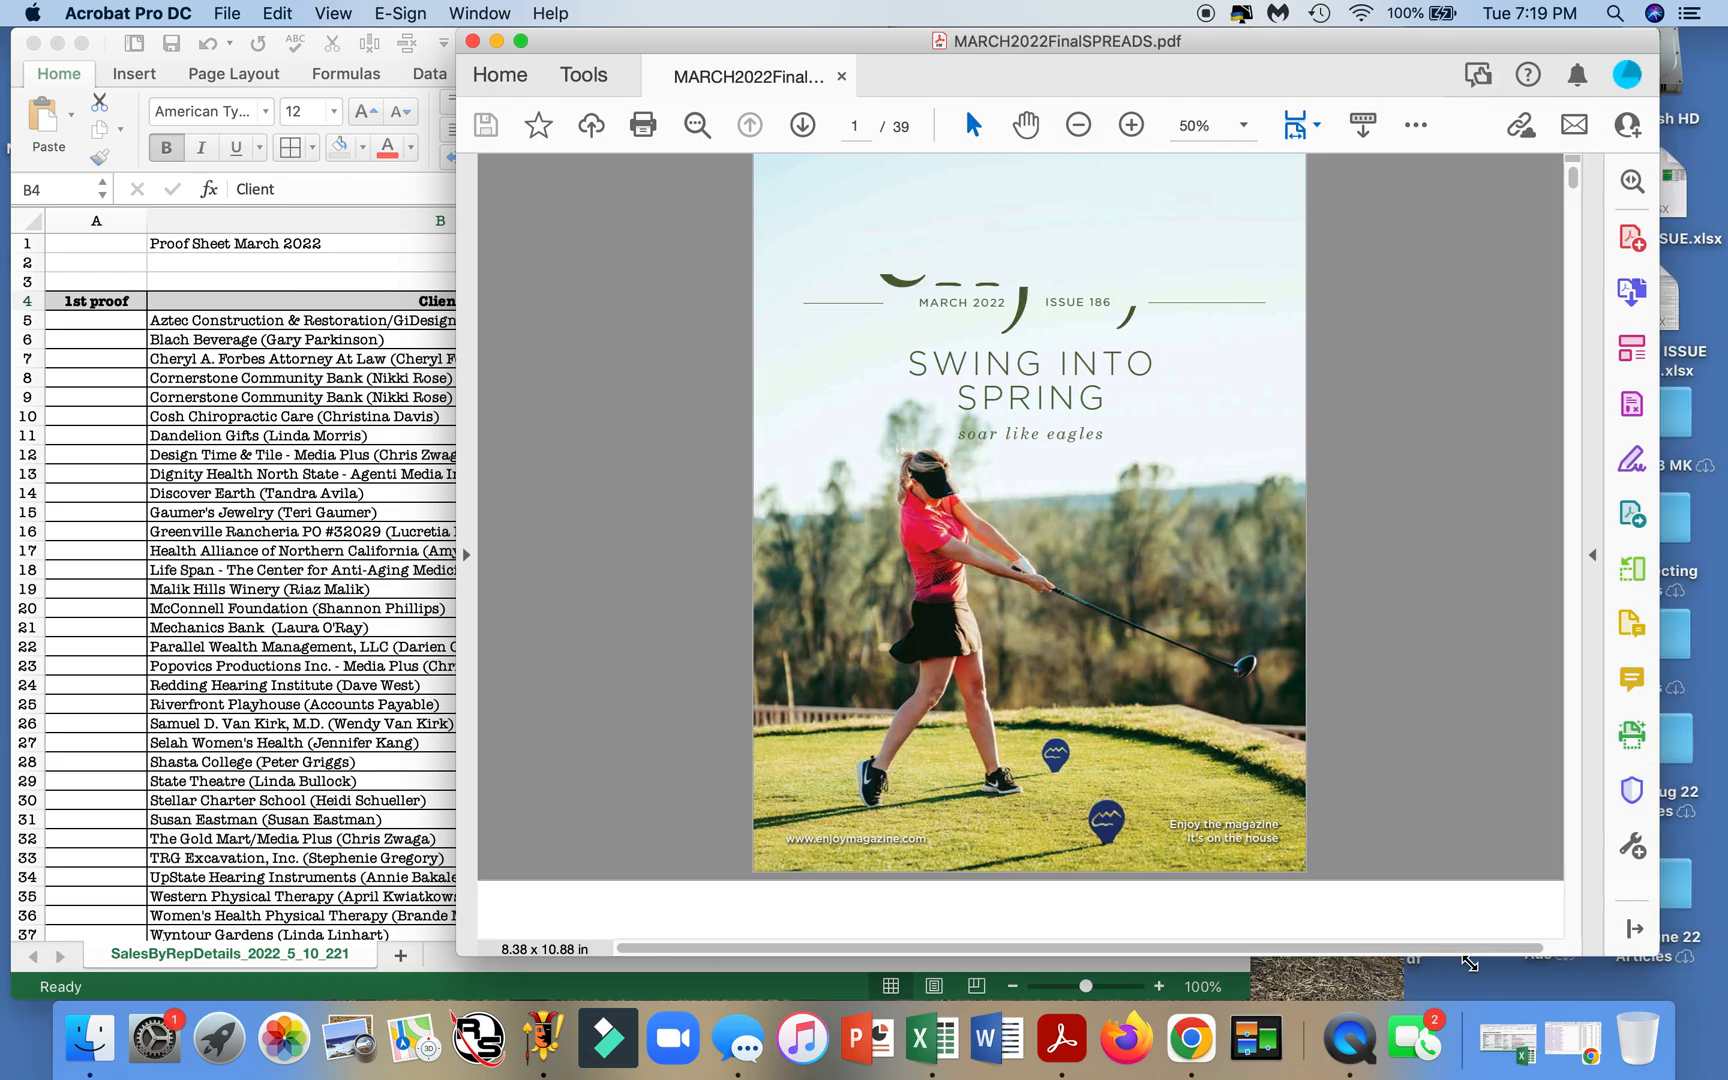
pyautogui.moveTo(1634, 960); pyautogui.dragTo(1649, 954)
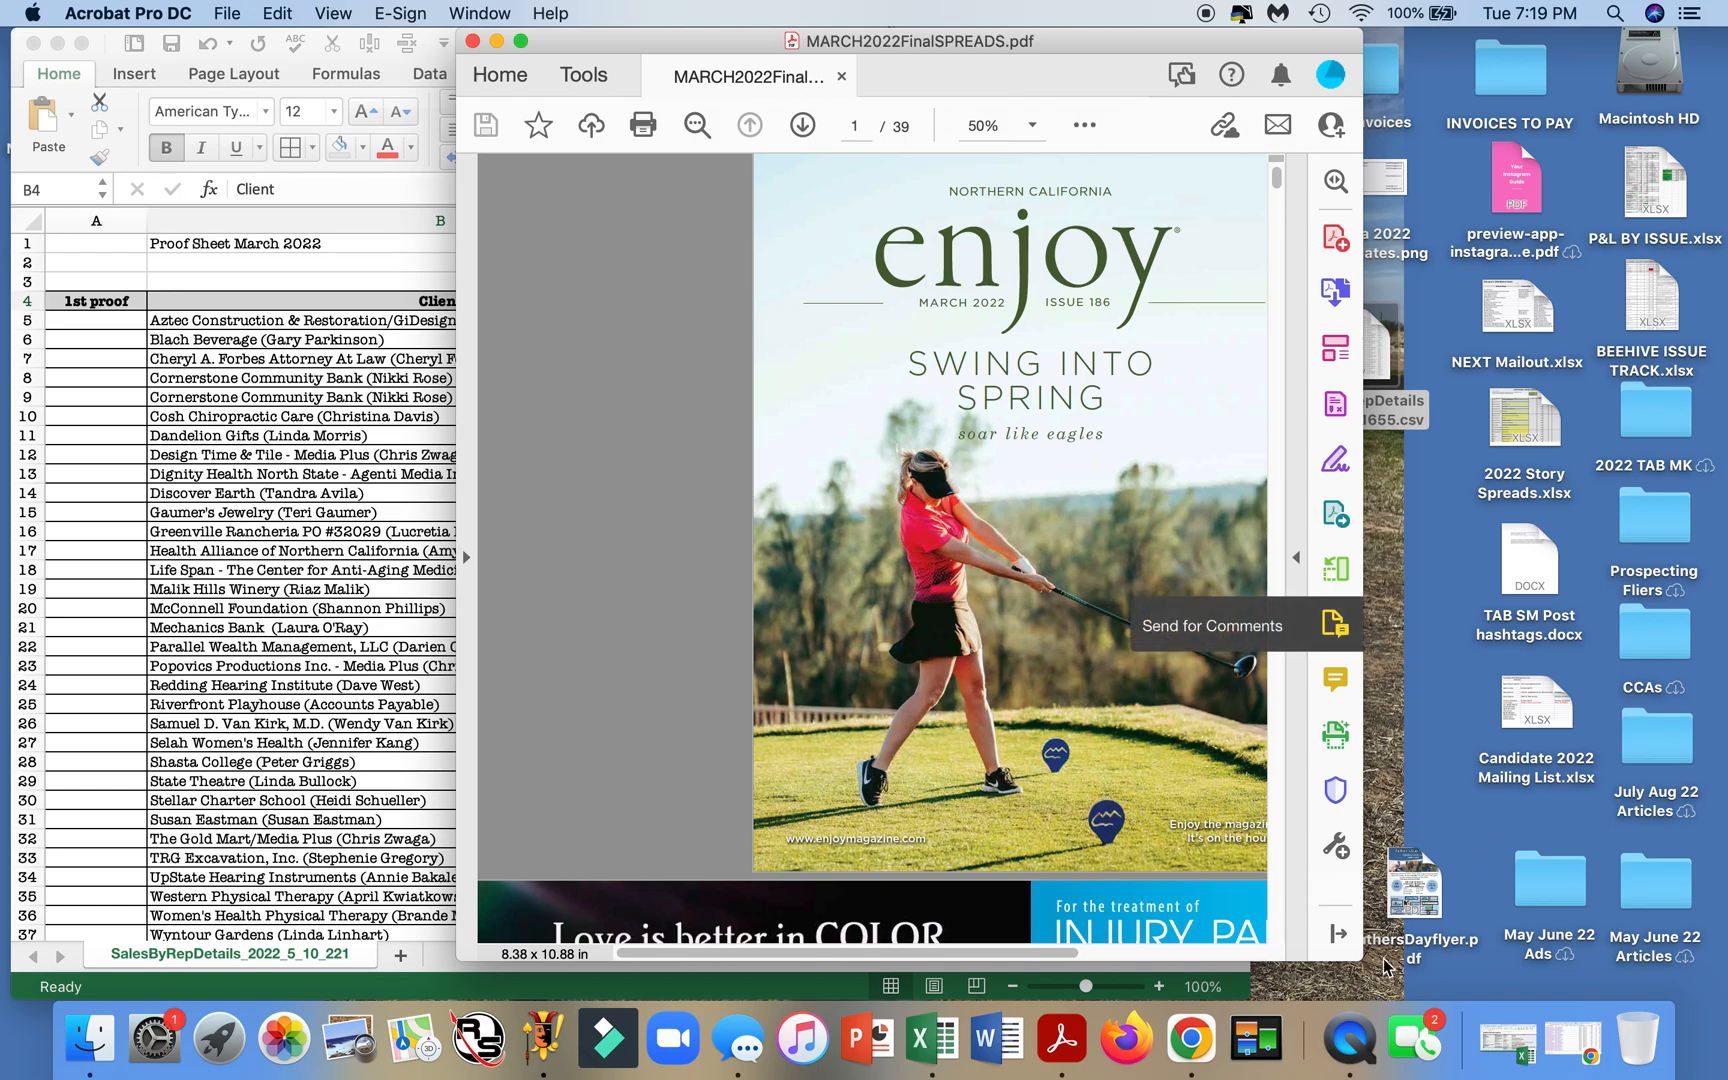
pyautogui.moveTo(1473, 955); pyautogui.dragTo(1512, 952)
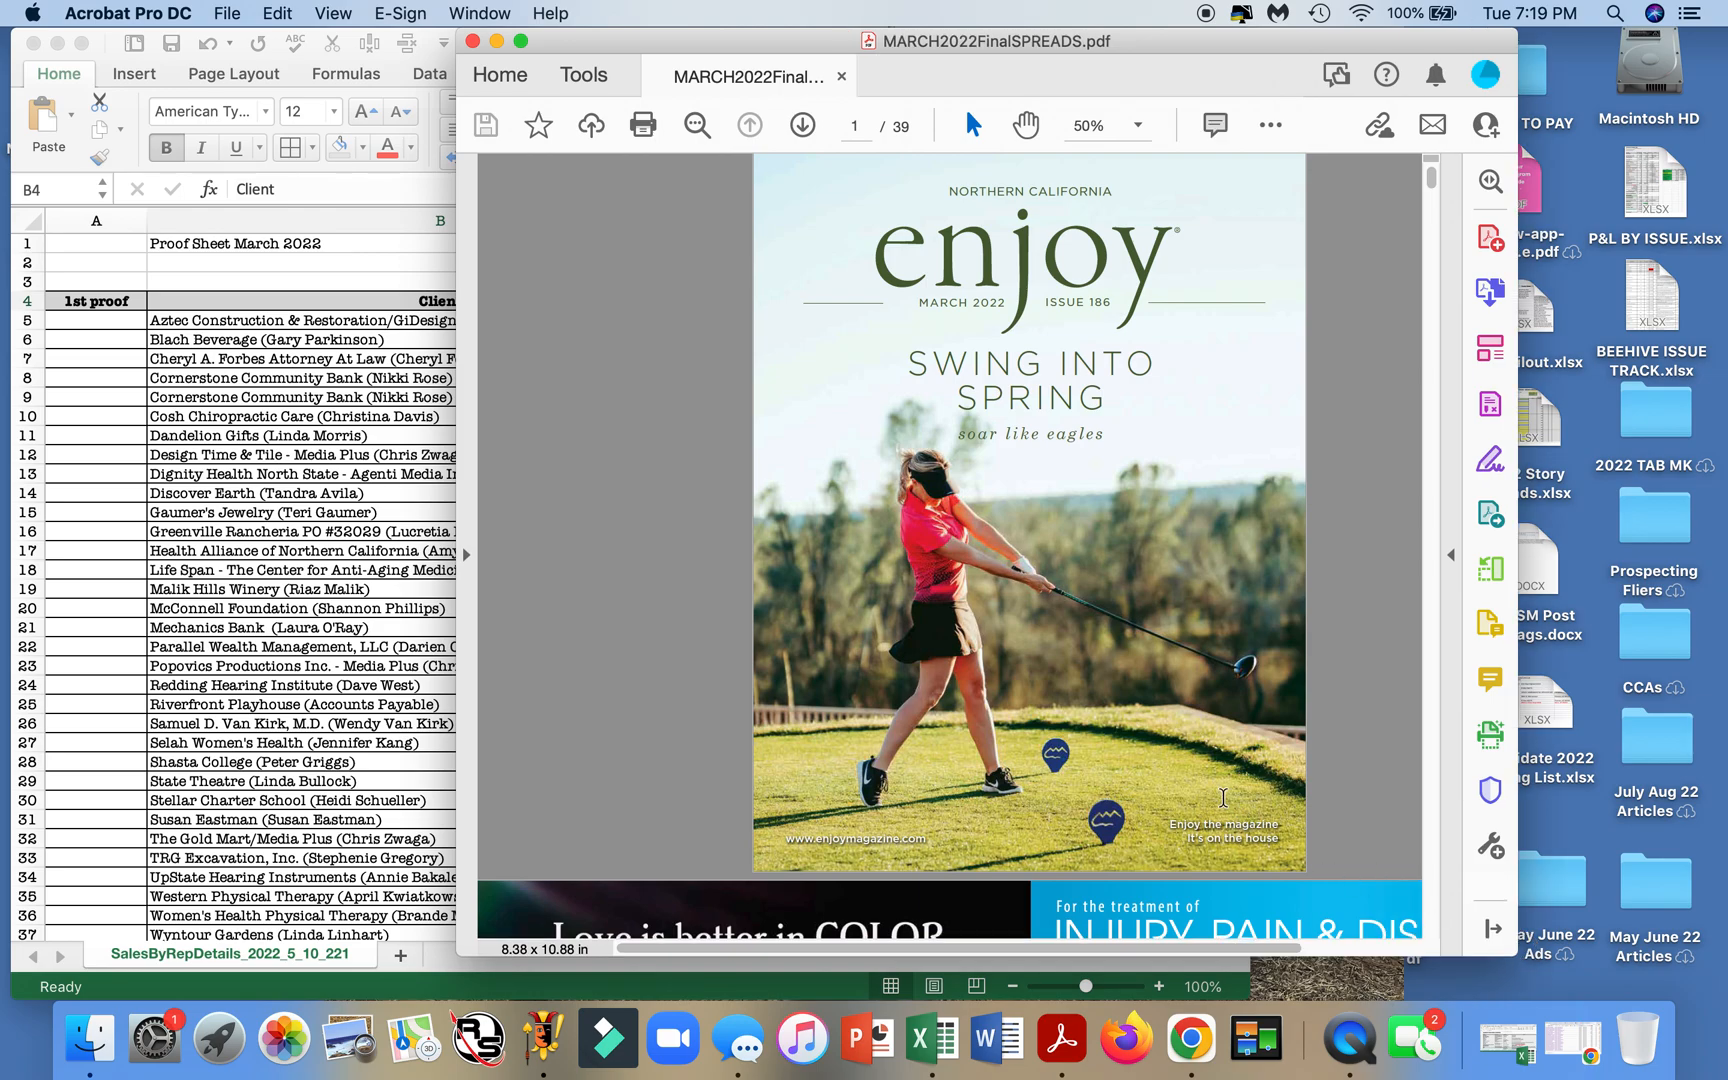
pyautogui.scroll(-7, 1229, 788)
pyautogui.moveTo(1515, 949); pyautogui.dragTo(1652, 956)
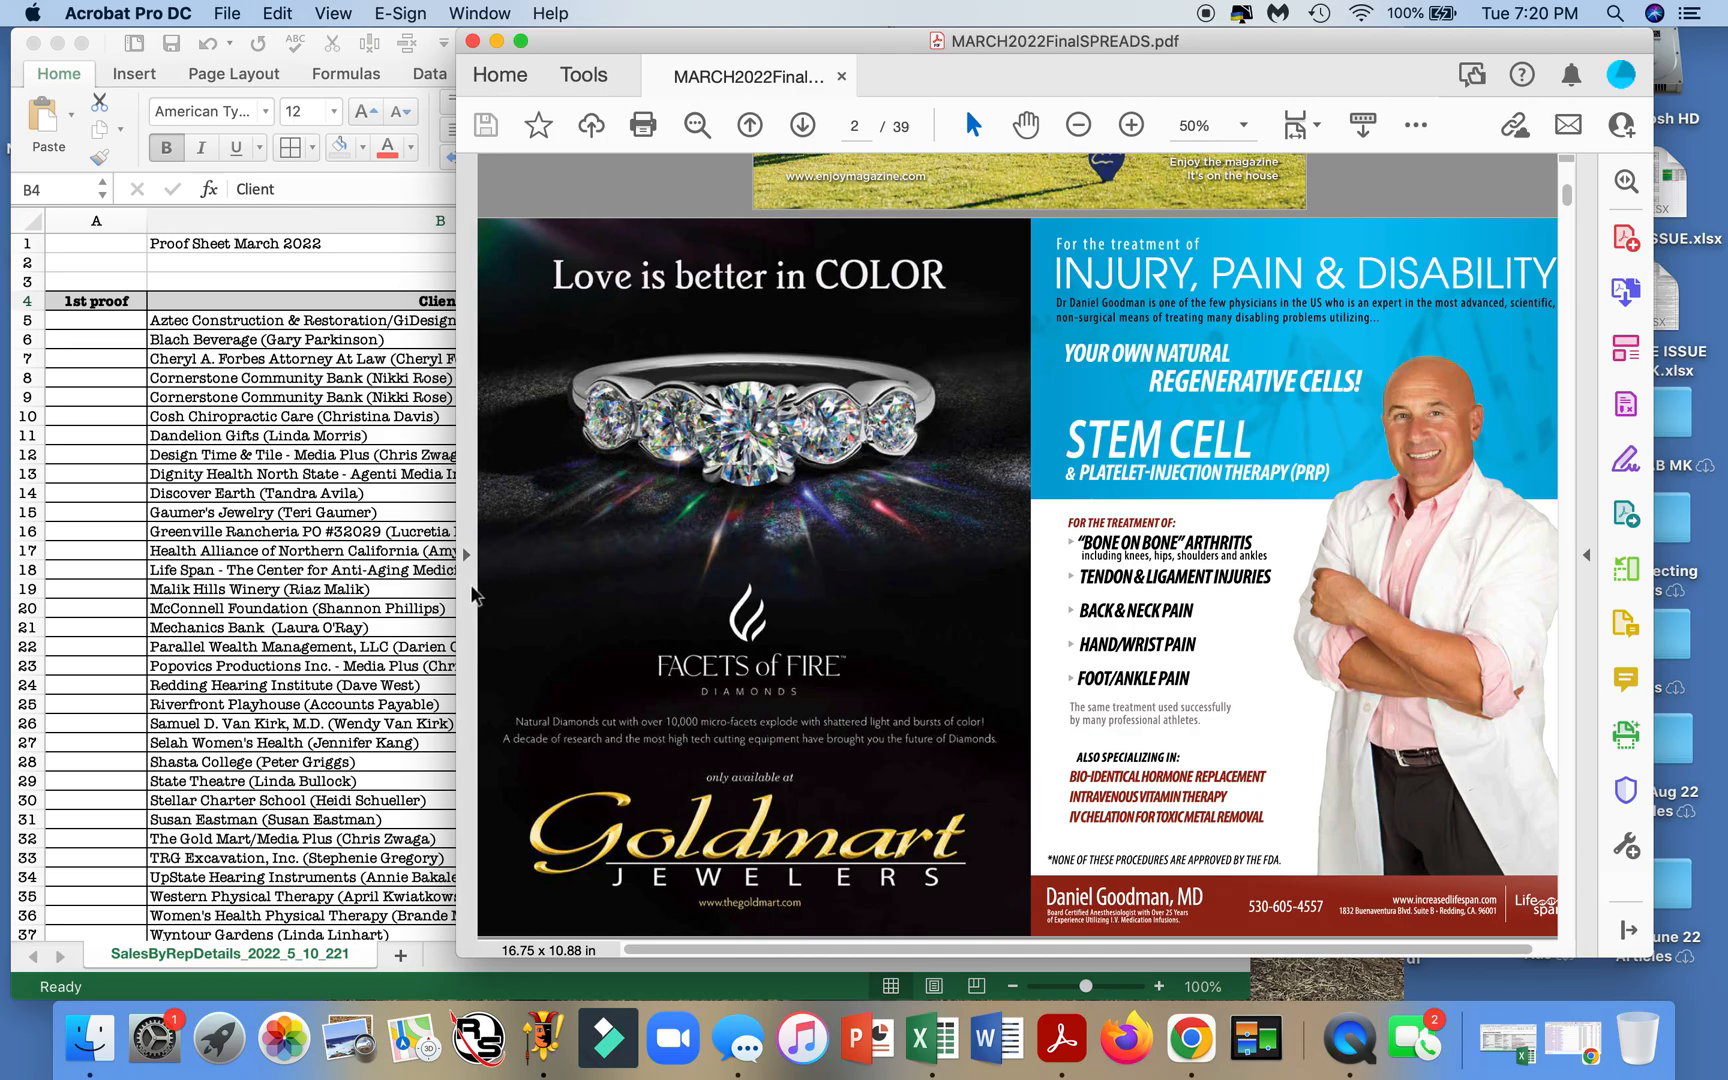
# - Check the Goldmart Jewelers ad on PDF page 2 and fill The Gold Mart/Media Plus 1st proof cell, A32, with green in Excel
pyautogui.scroll(-3, 709, 570)
pyautogui.scroll(-15, 709, 570)
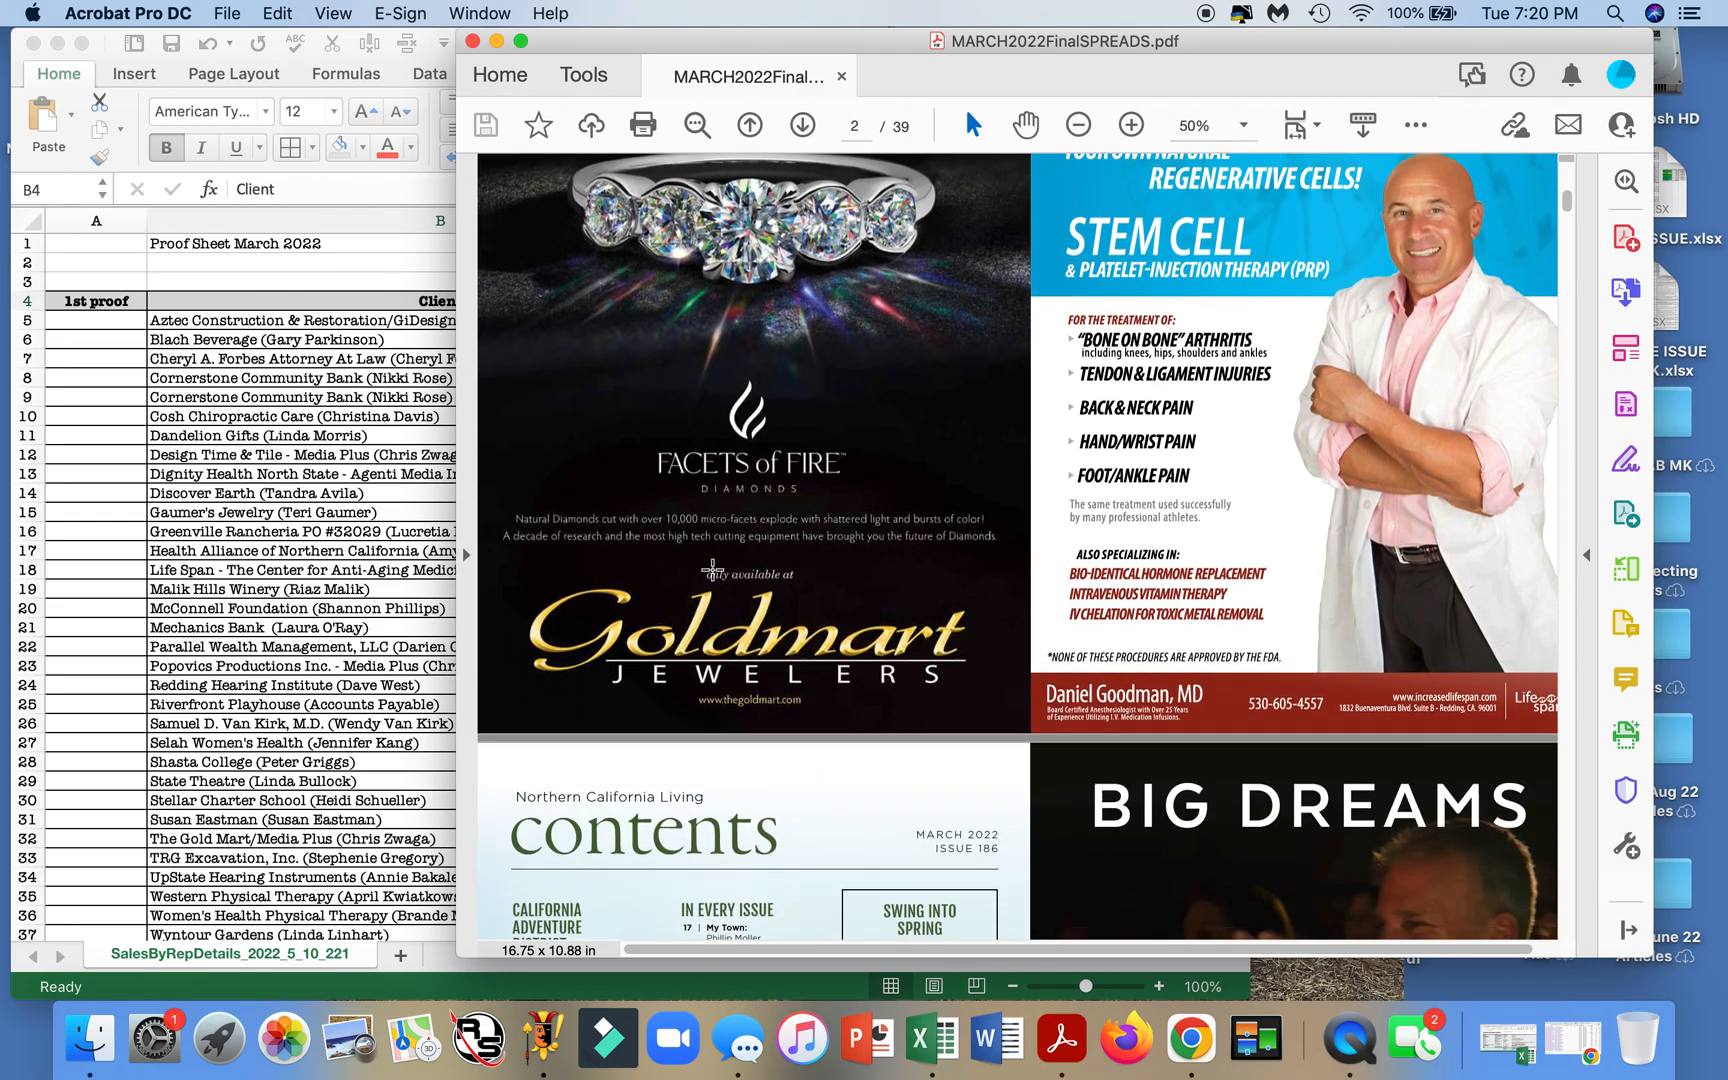
pyautogui.scroll(-15, 716, 565)
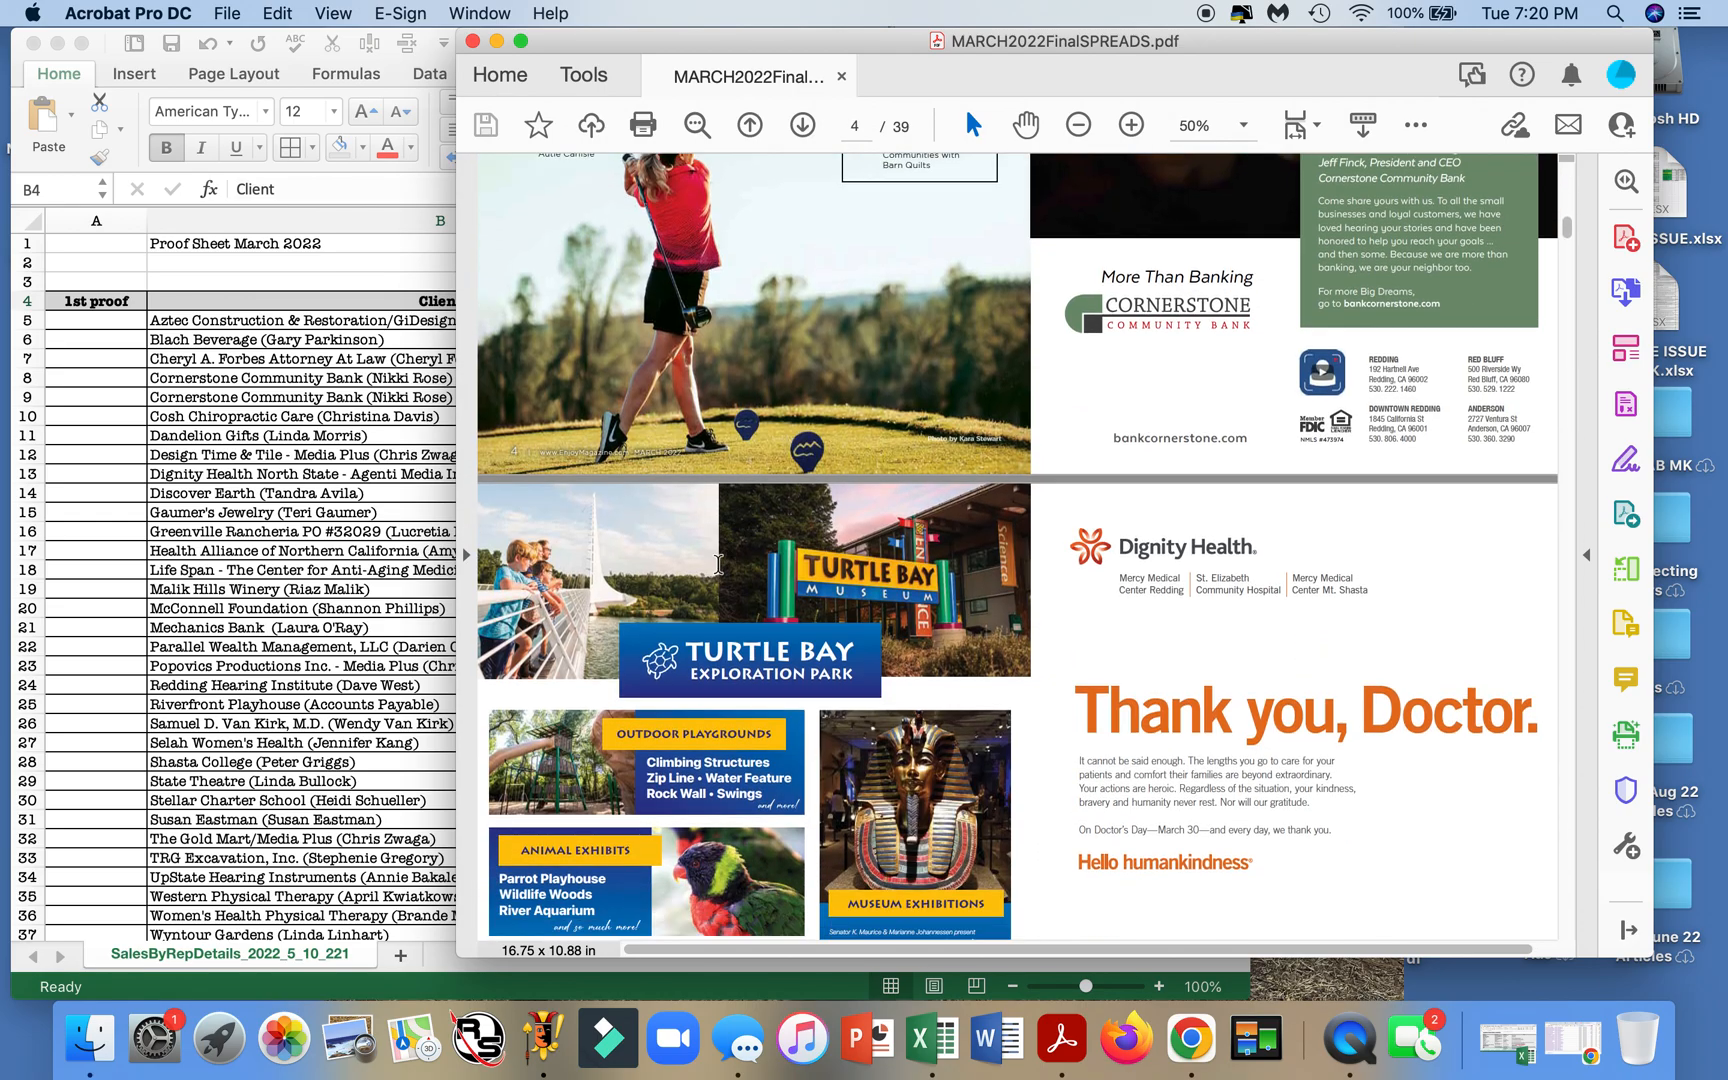
pyautogui.scroll(20, 720, 565)
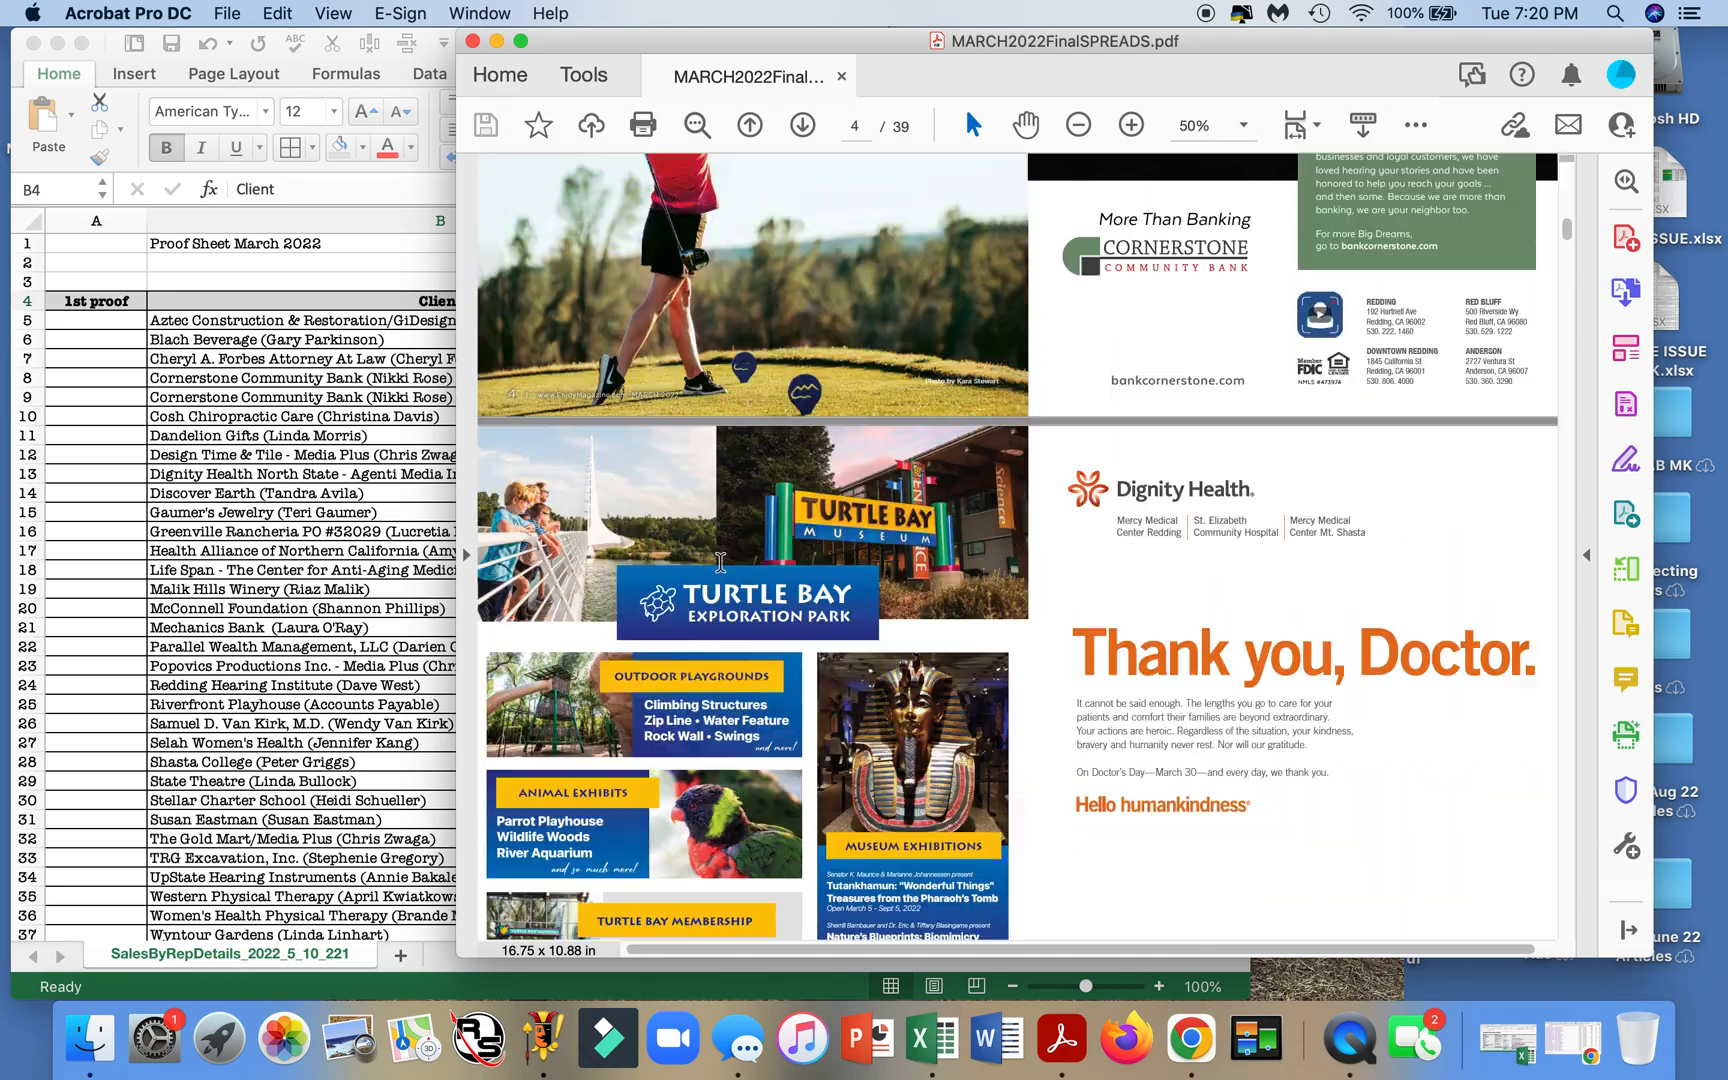
pyautogui.scroll(-12, 720, 570)
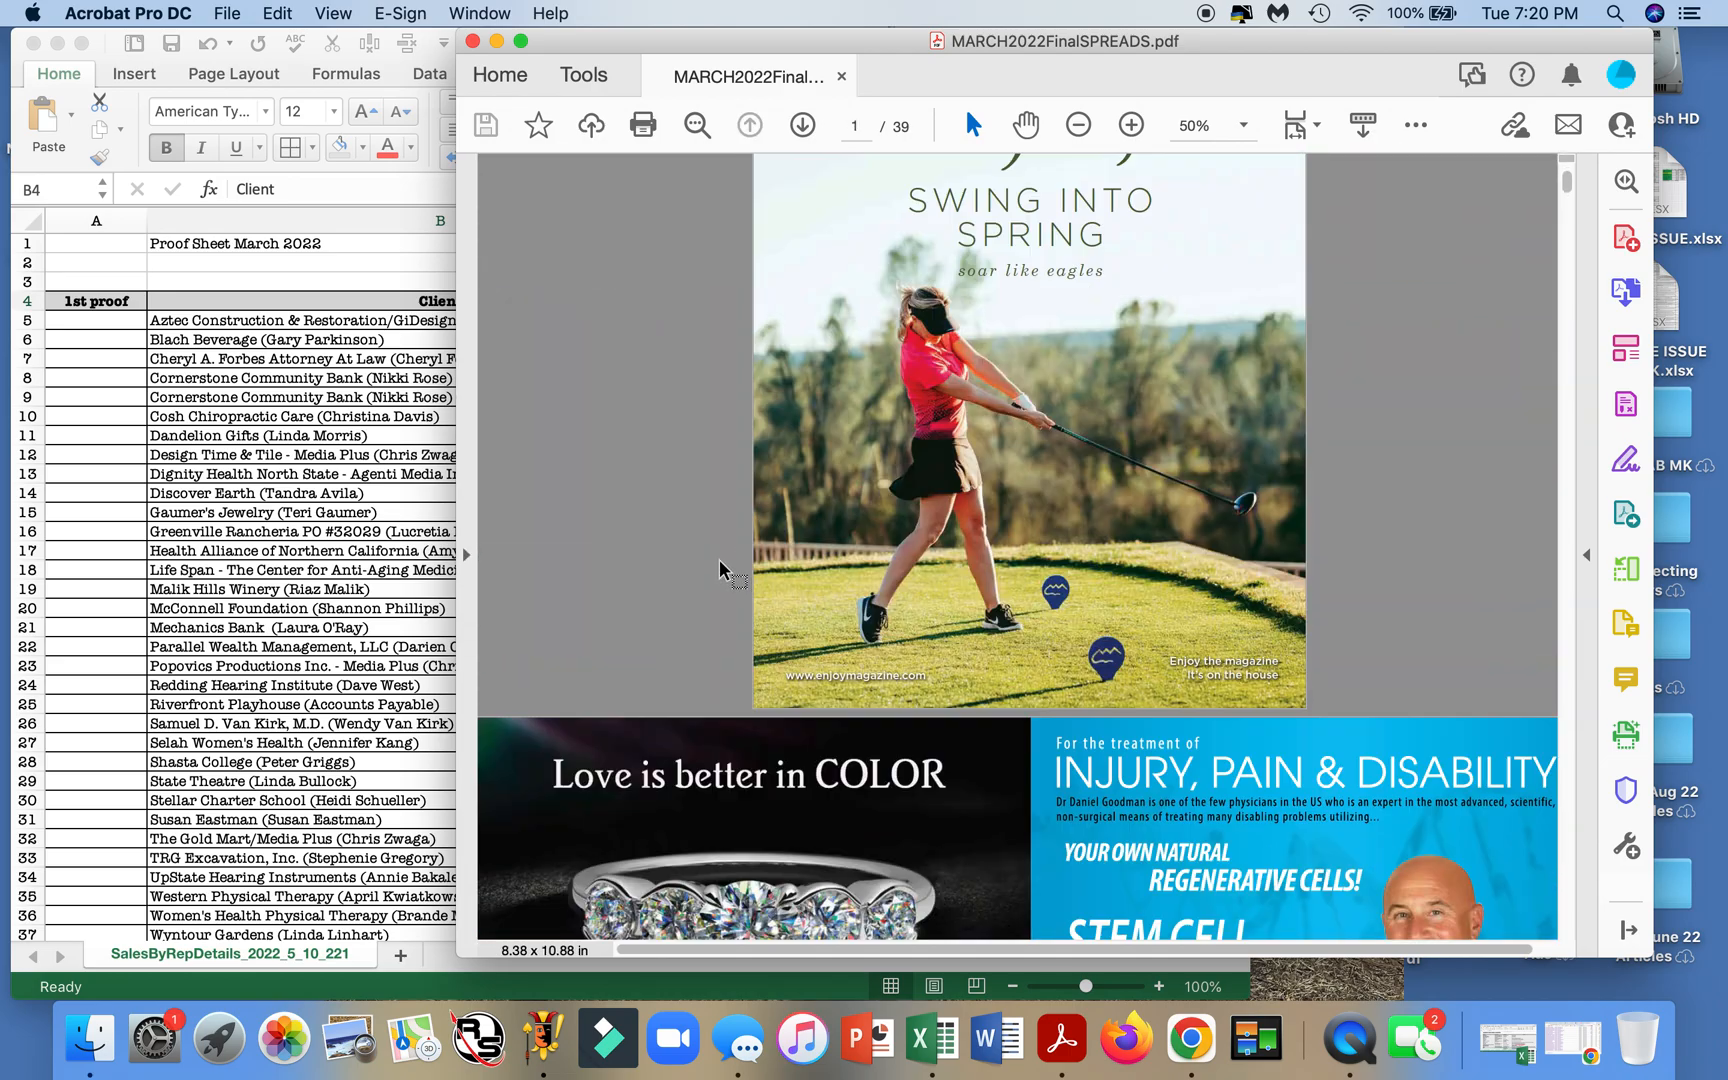
pyautogui.scroll(-4, 721, 560)
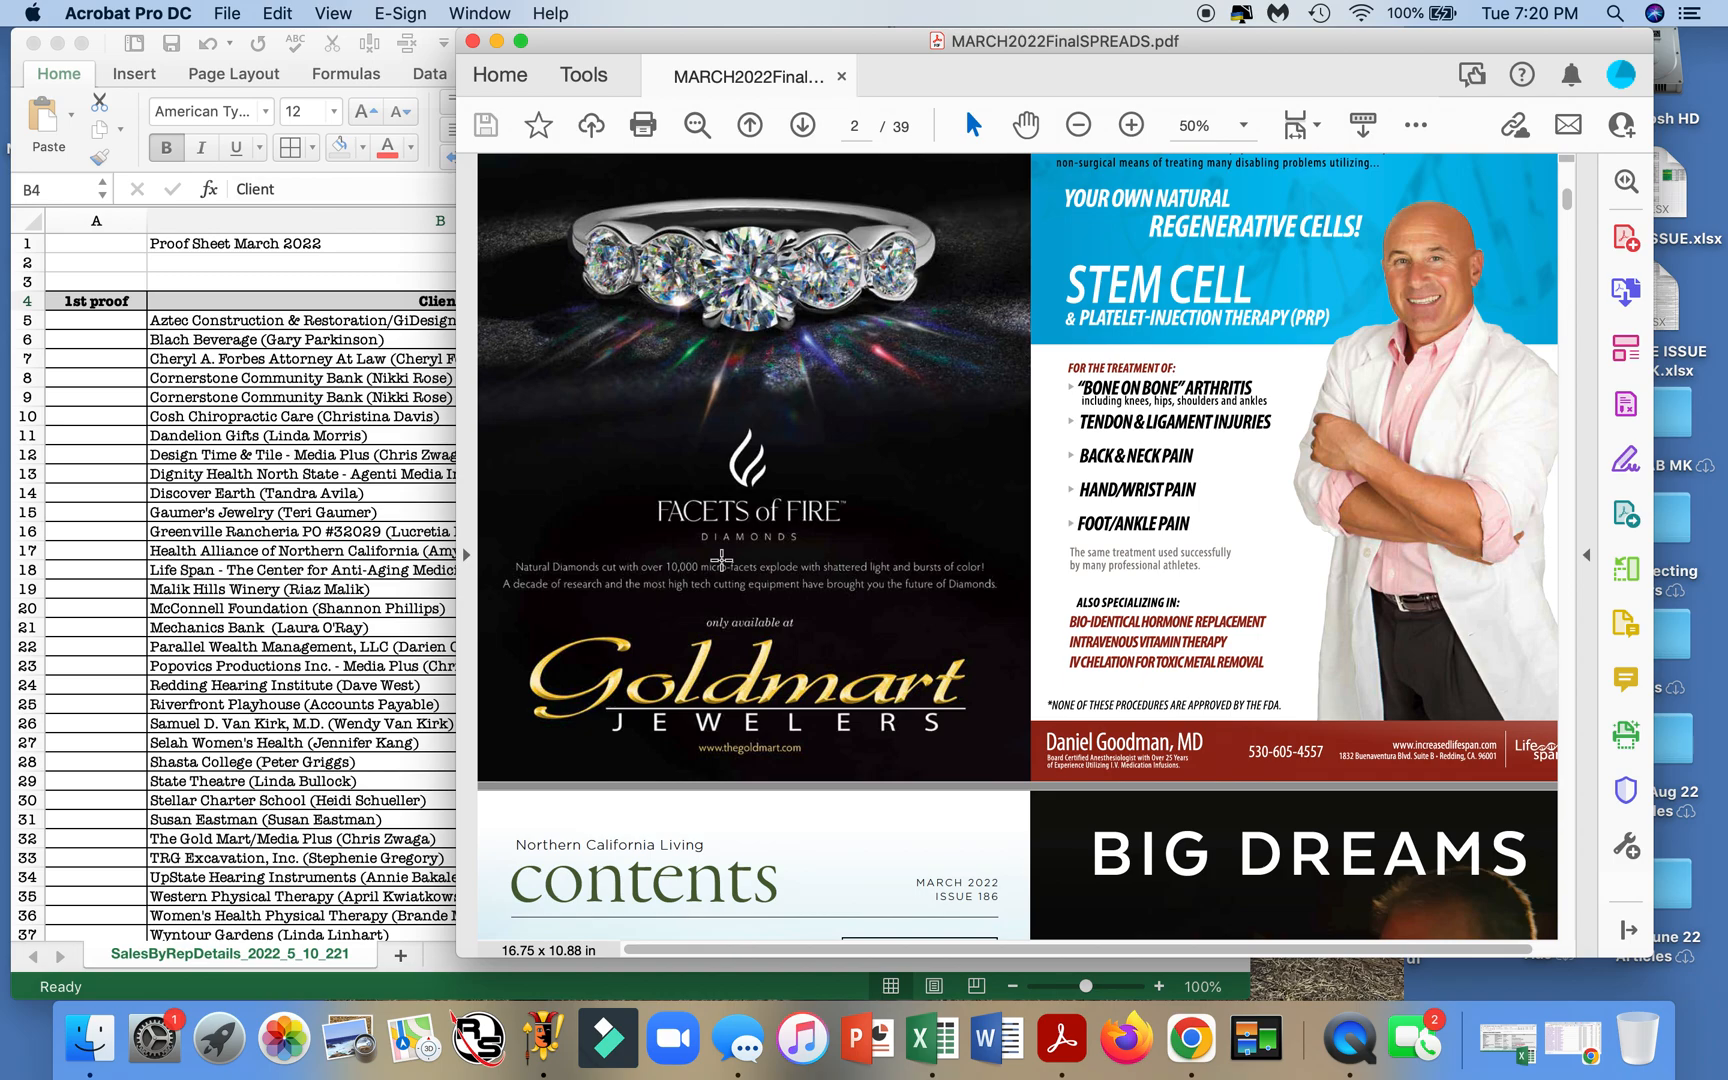
pyautogui.click(265, 722)
pyautogui.click(160, 832)
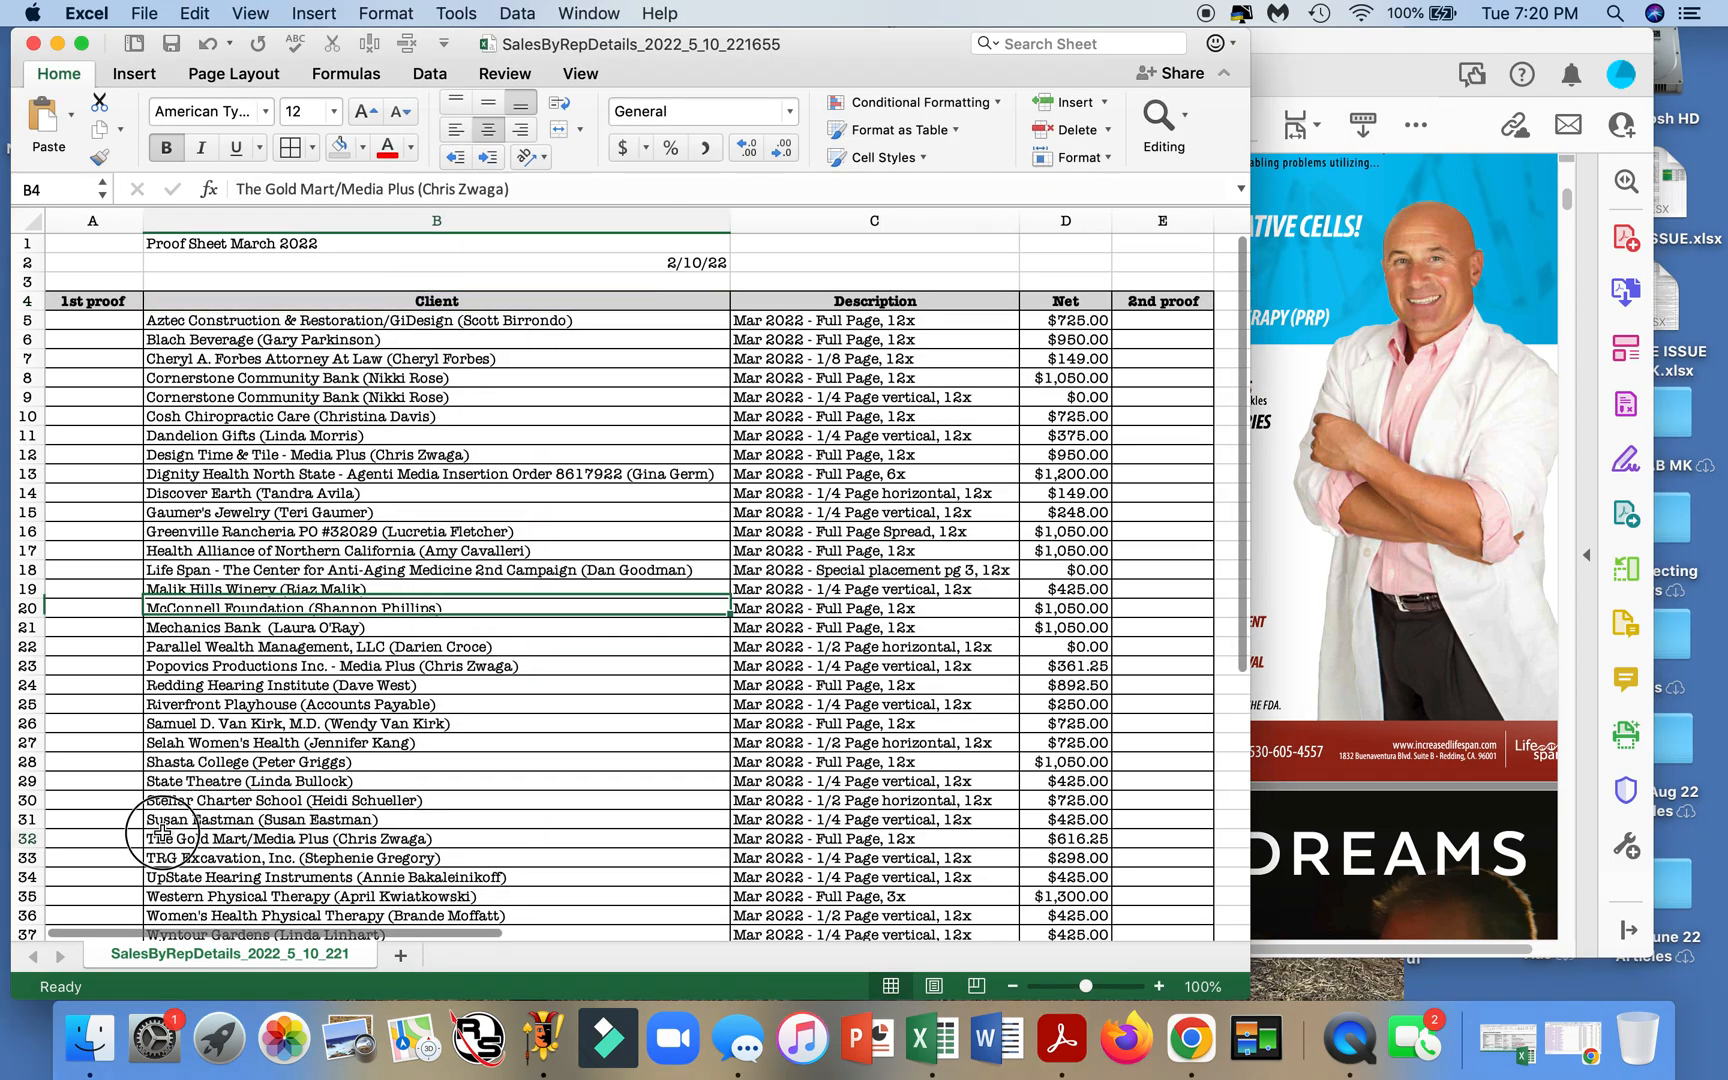
pyautogui.click(115, 838)
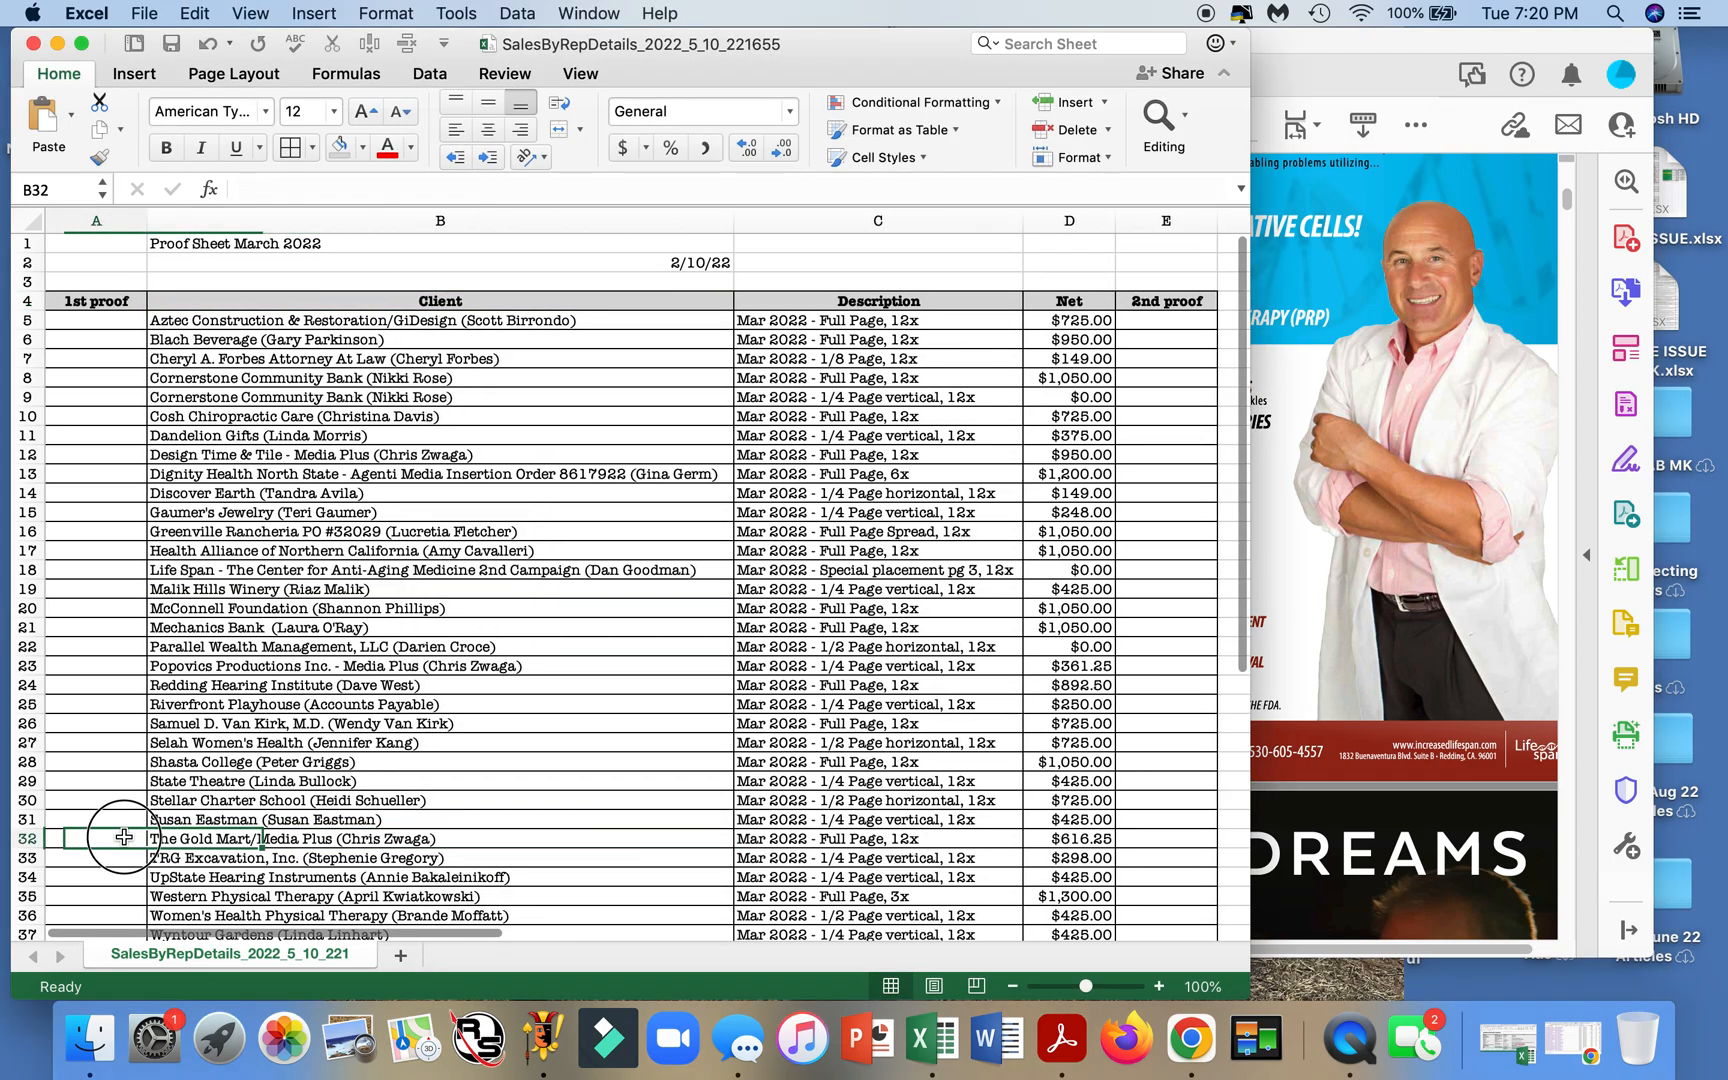
pyautogui.click(362, 147)
pyautogui.click(454, 420)
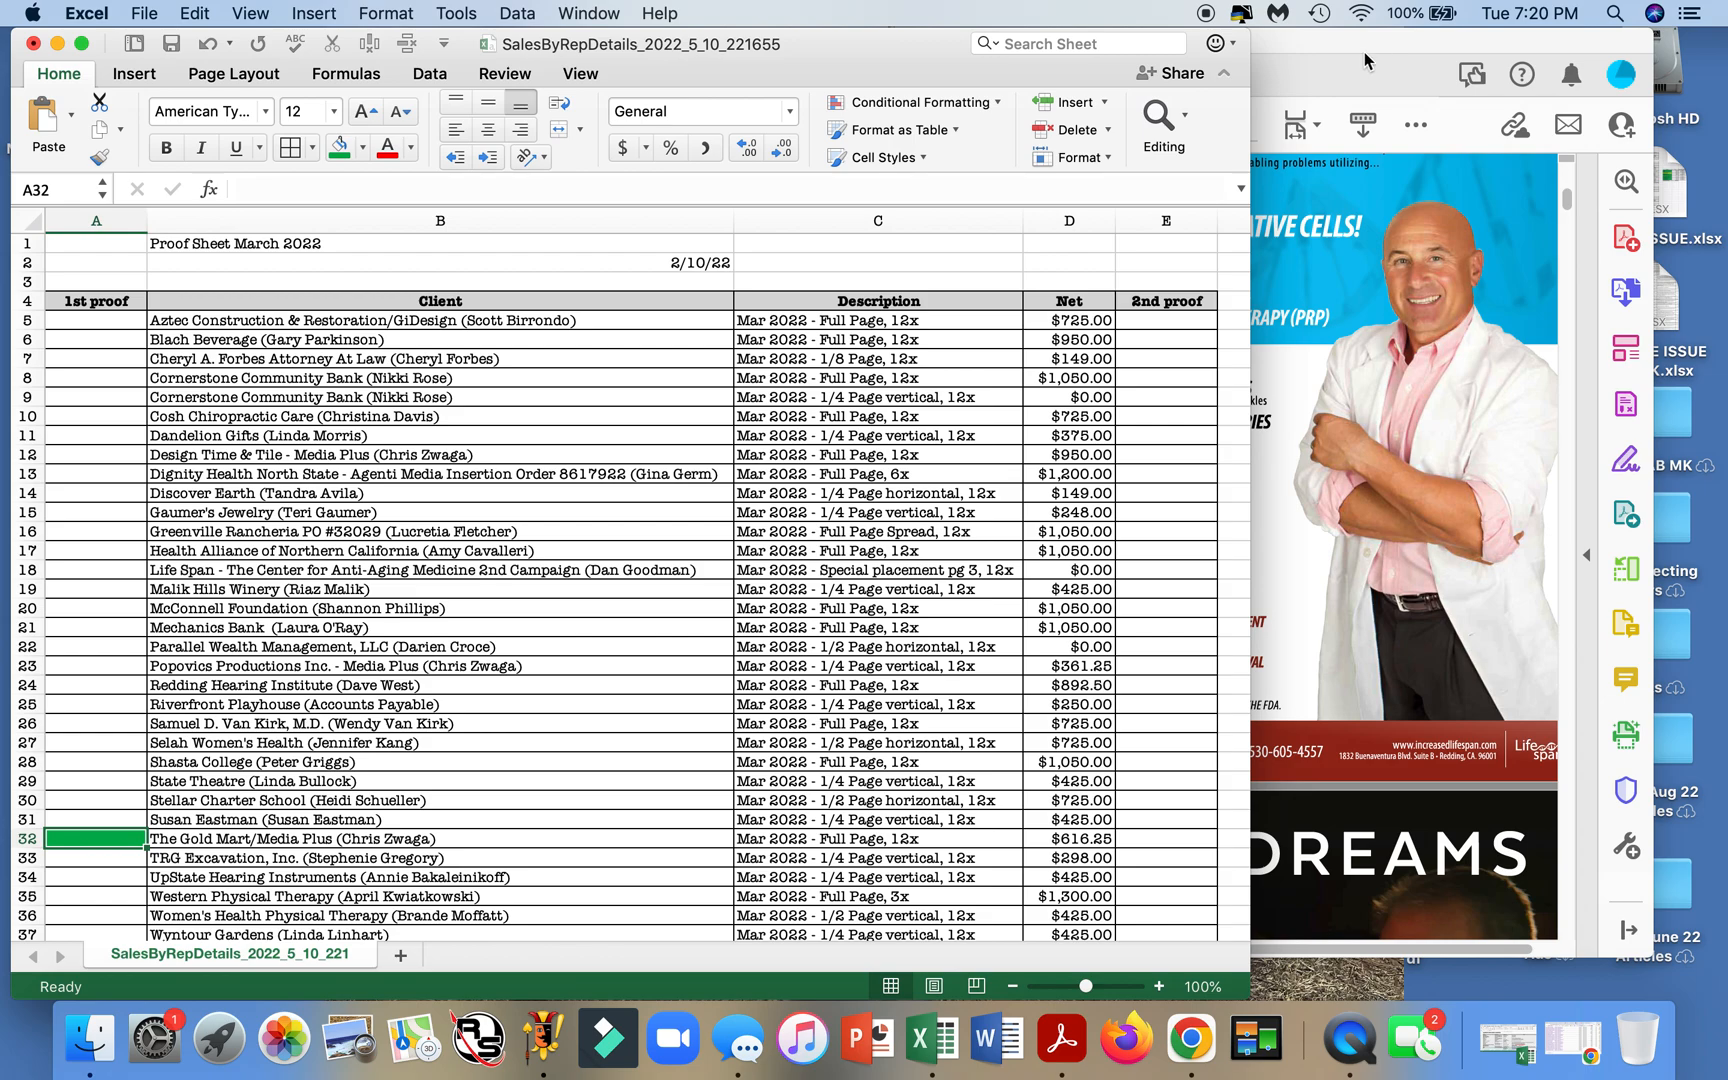
# - Fill the 1st proof cell A18 for Life Span - The Center for Anti-Aging Medicine with the same green
pyautogui.click(1347, 74)
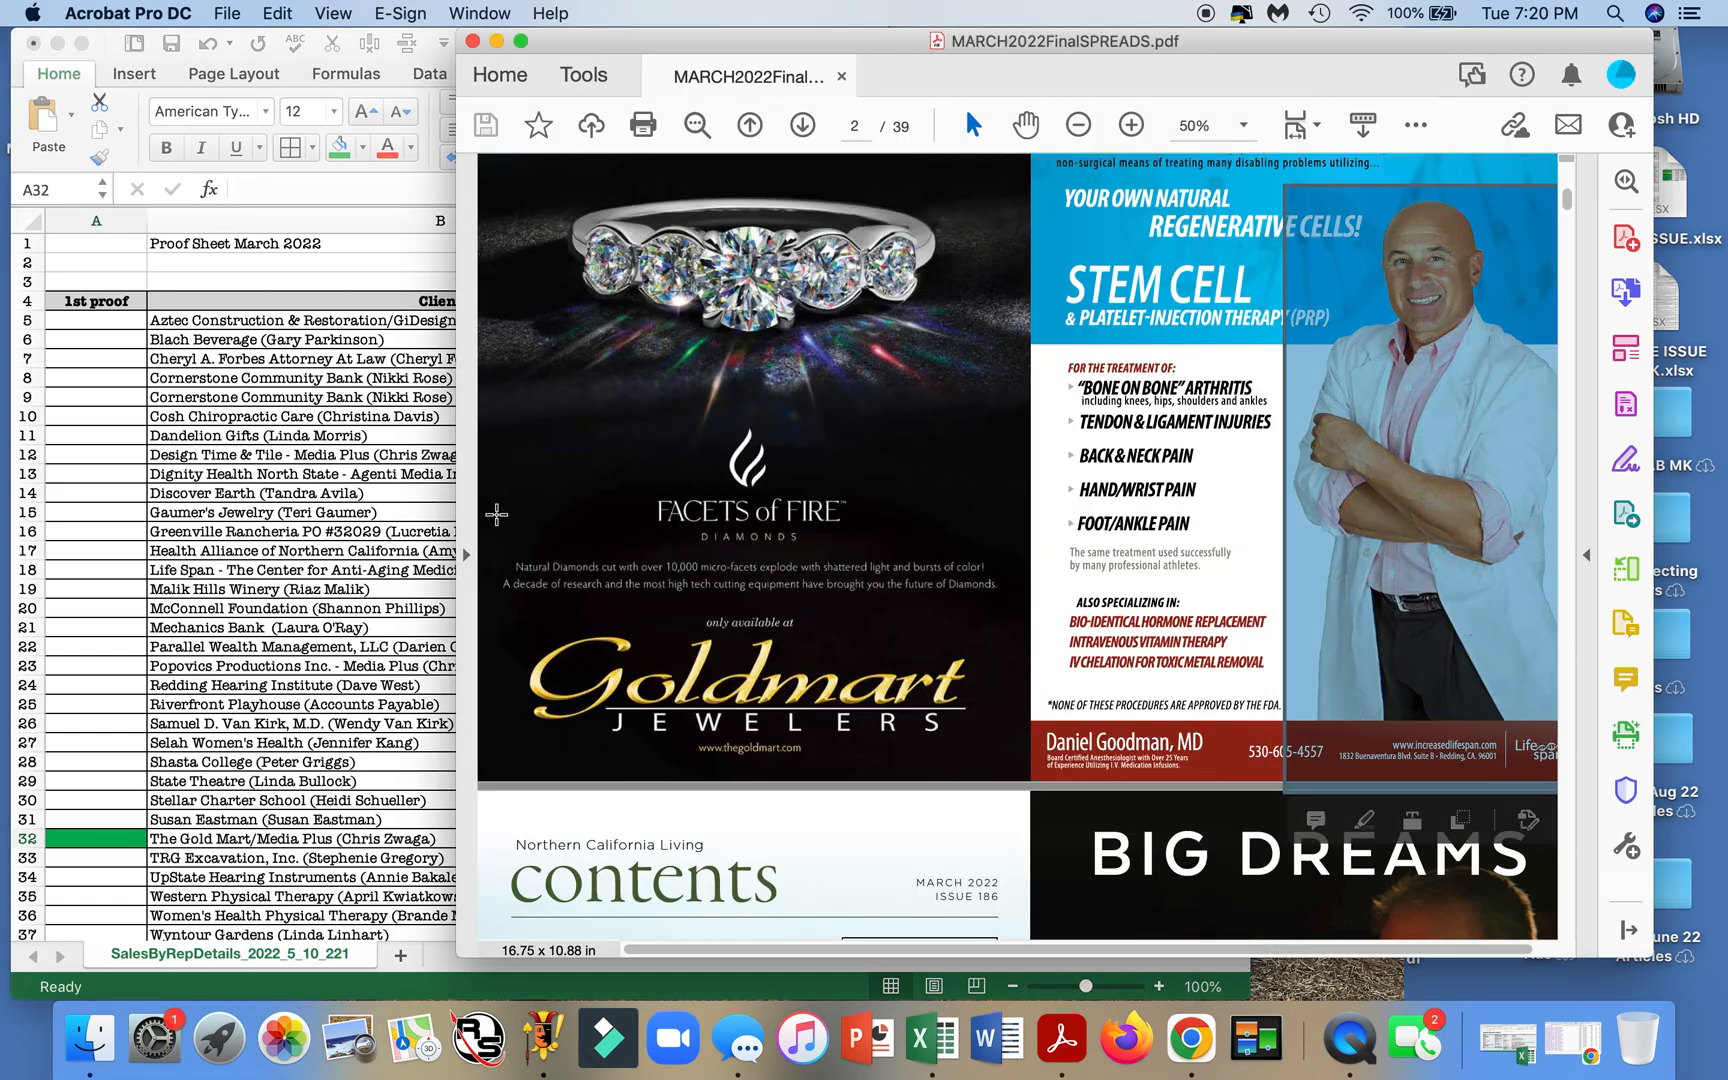
pyautogui.doubleClick(108, 566)
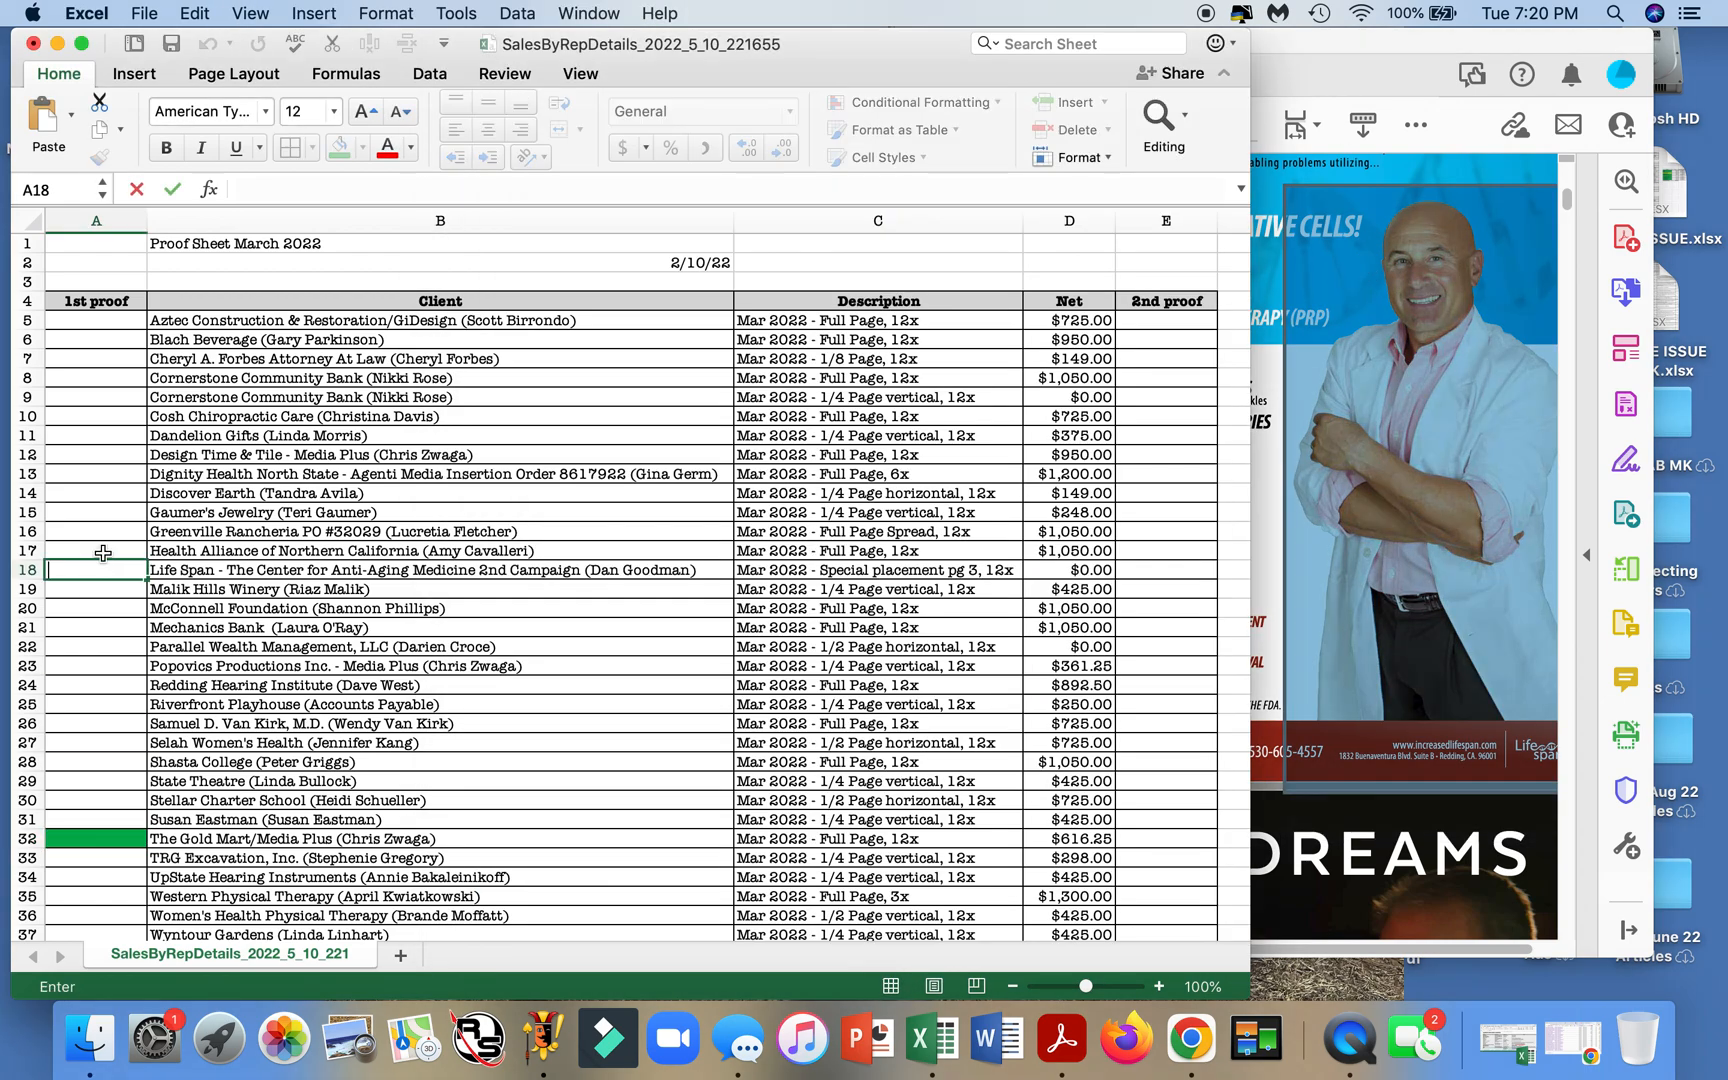
pyautogui.press('Escape')
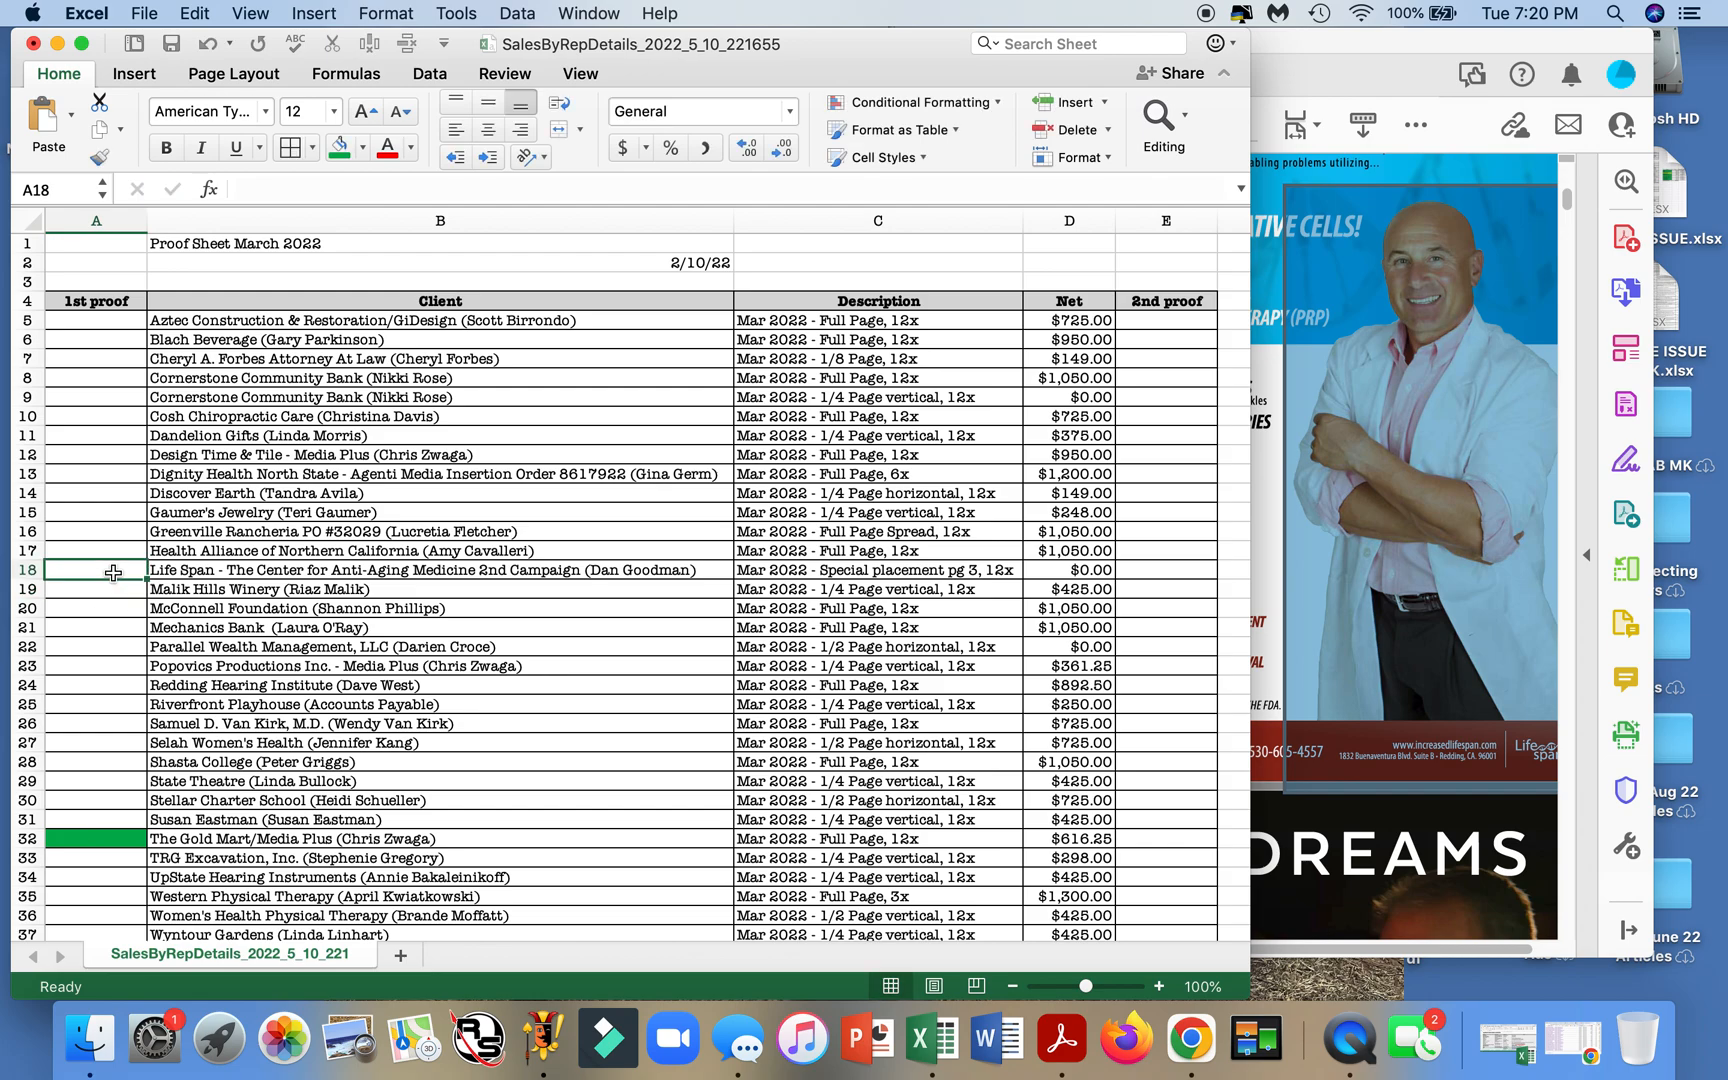
pyautogui.click(340, 150)
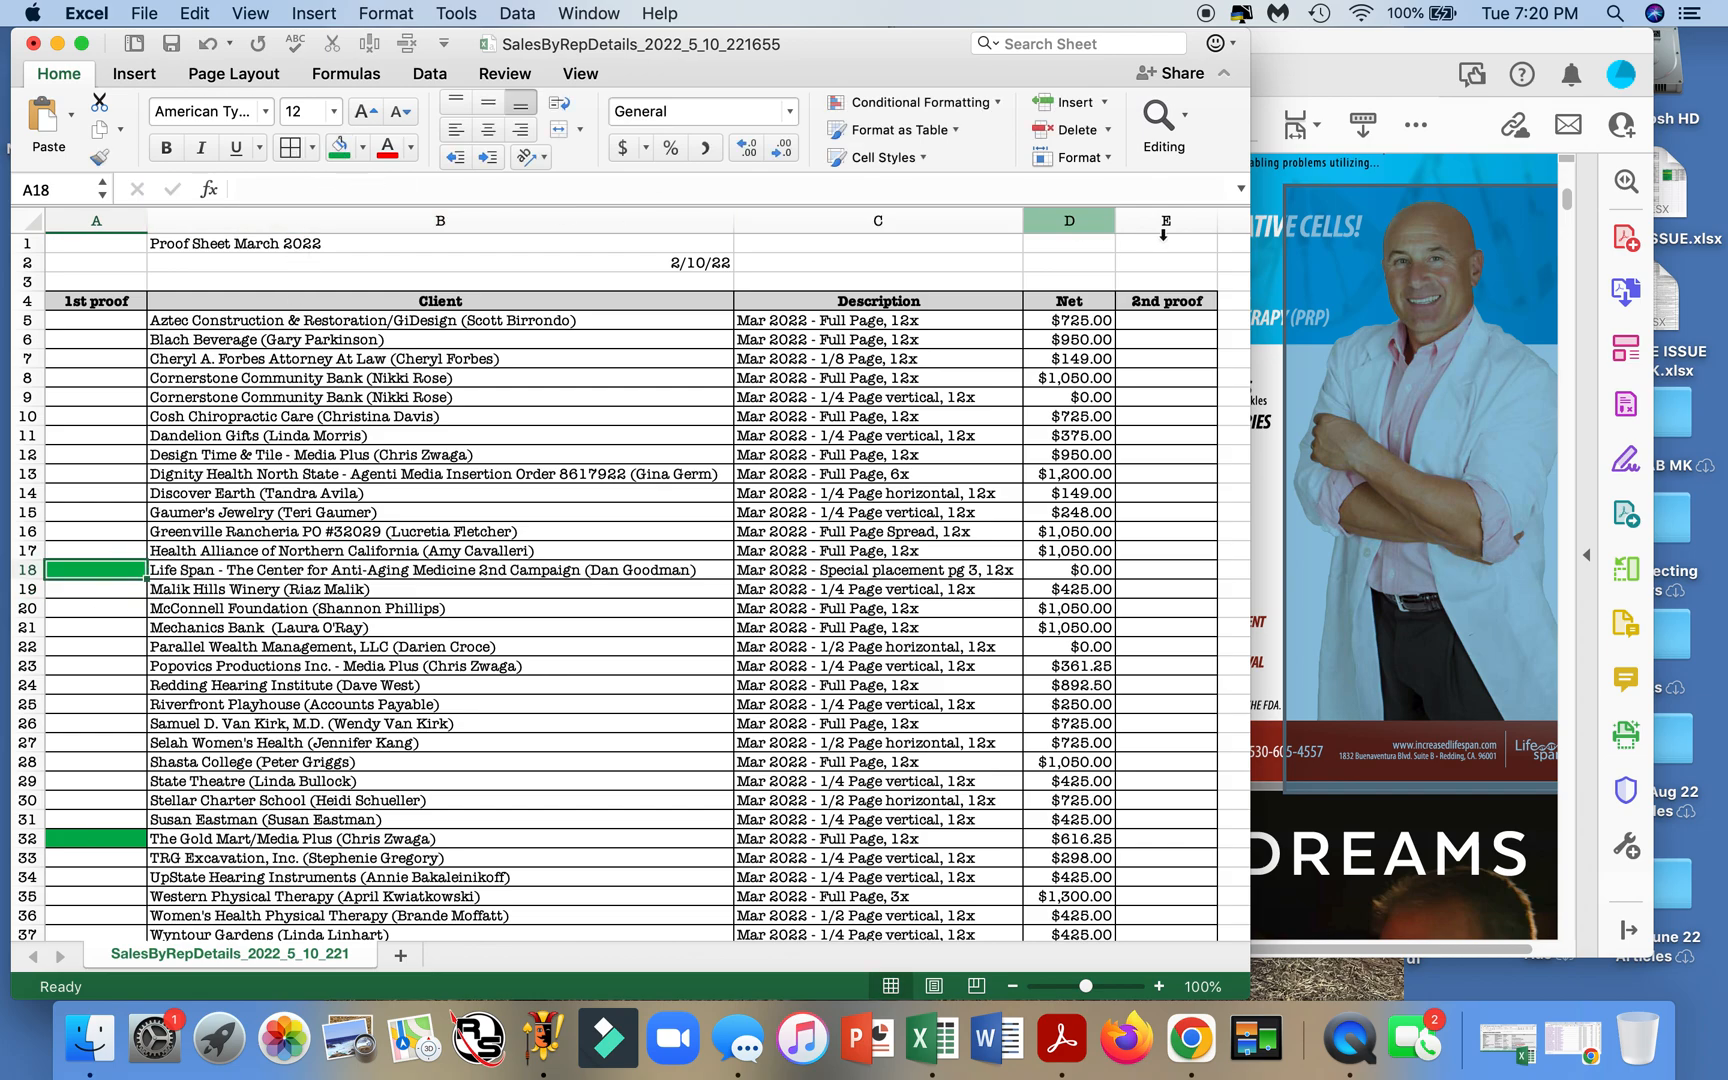
# - Switch to the magazine PDF in Acrobat and advance to the Dignity Health ad on page 4
pyautogui.click(1415, 77)
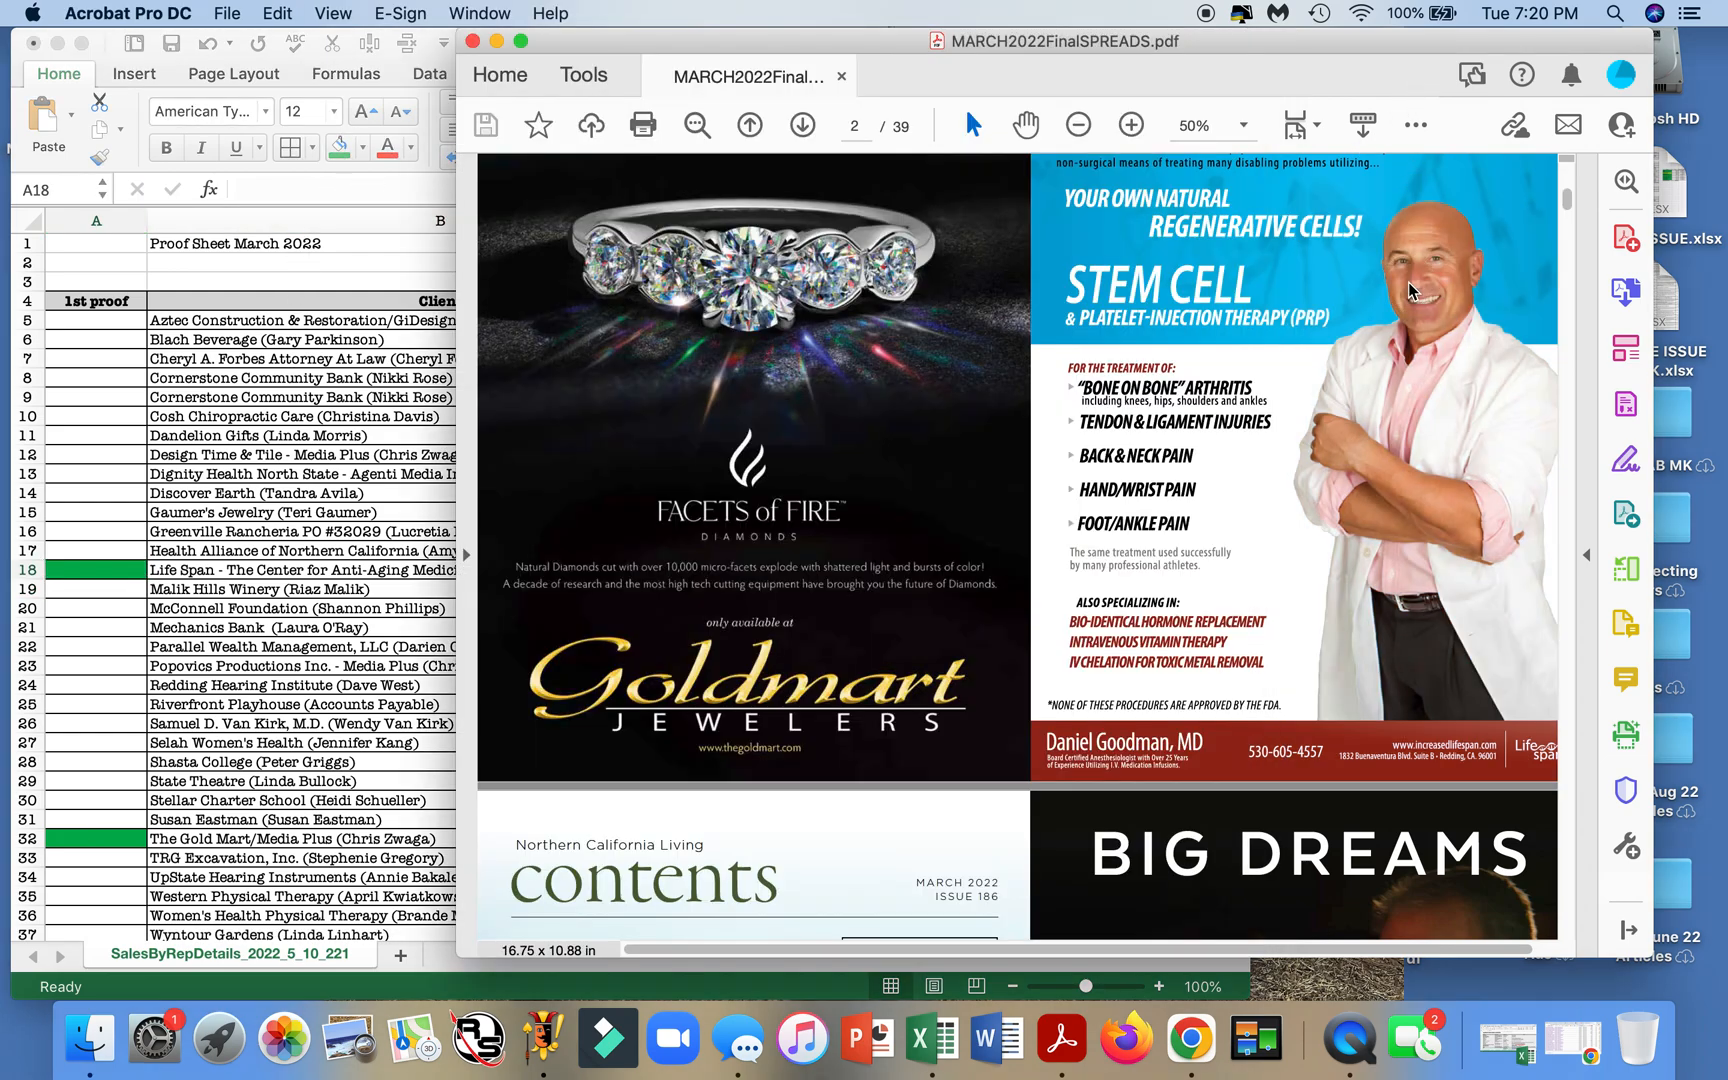
pyautogui.scroll(-10, 965, 453)
pyautogui.scroll(-5, 965, 453)
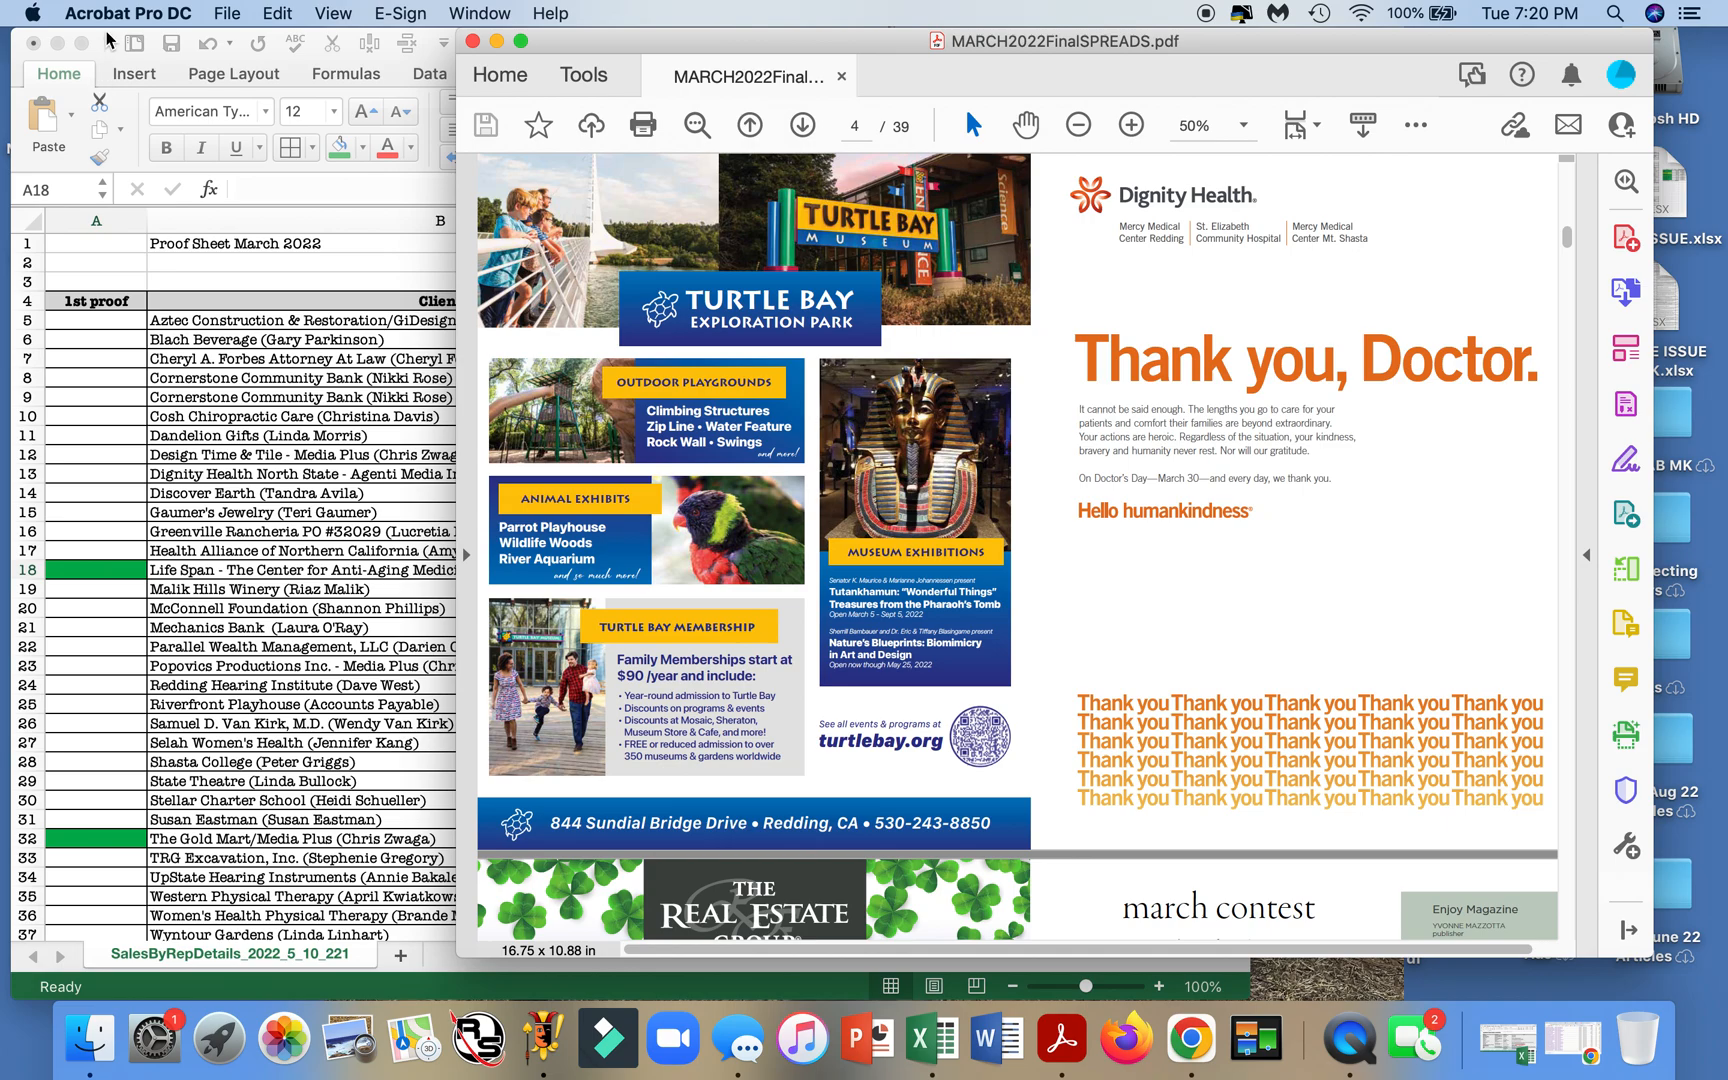
# - Move the Excel window aside, open the desktop's Mar 22 Ads folder and compare DHNS March 2022.pdf with the Dignity Health ad on PDF page 4
pyautogui.click(85, 267)
pyautogui.moveTo(735, 64); pyautogui.dragTo(986, 64)
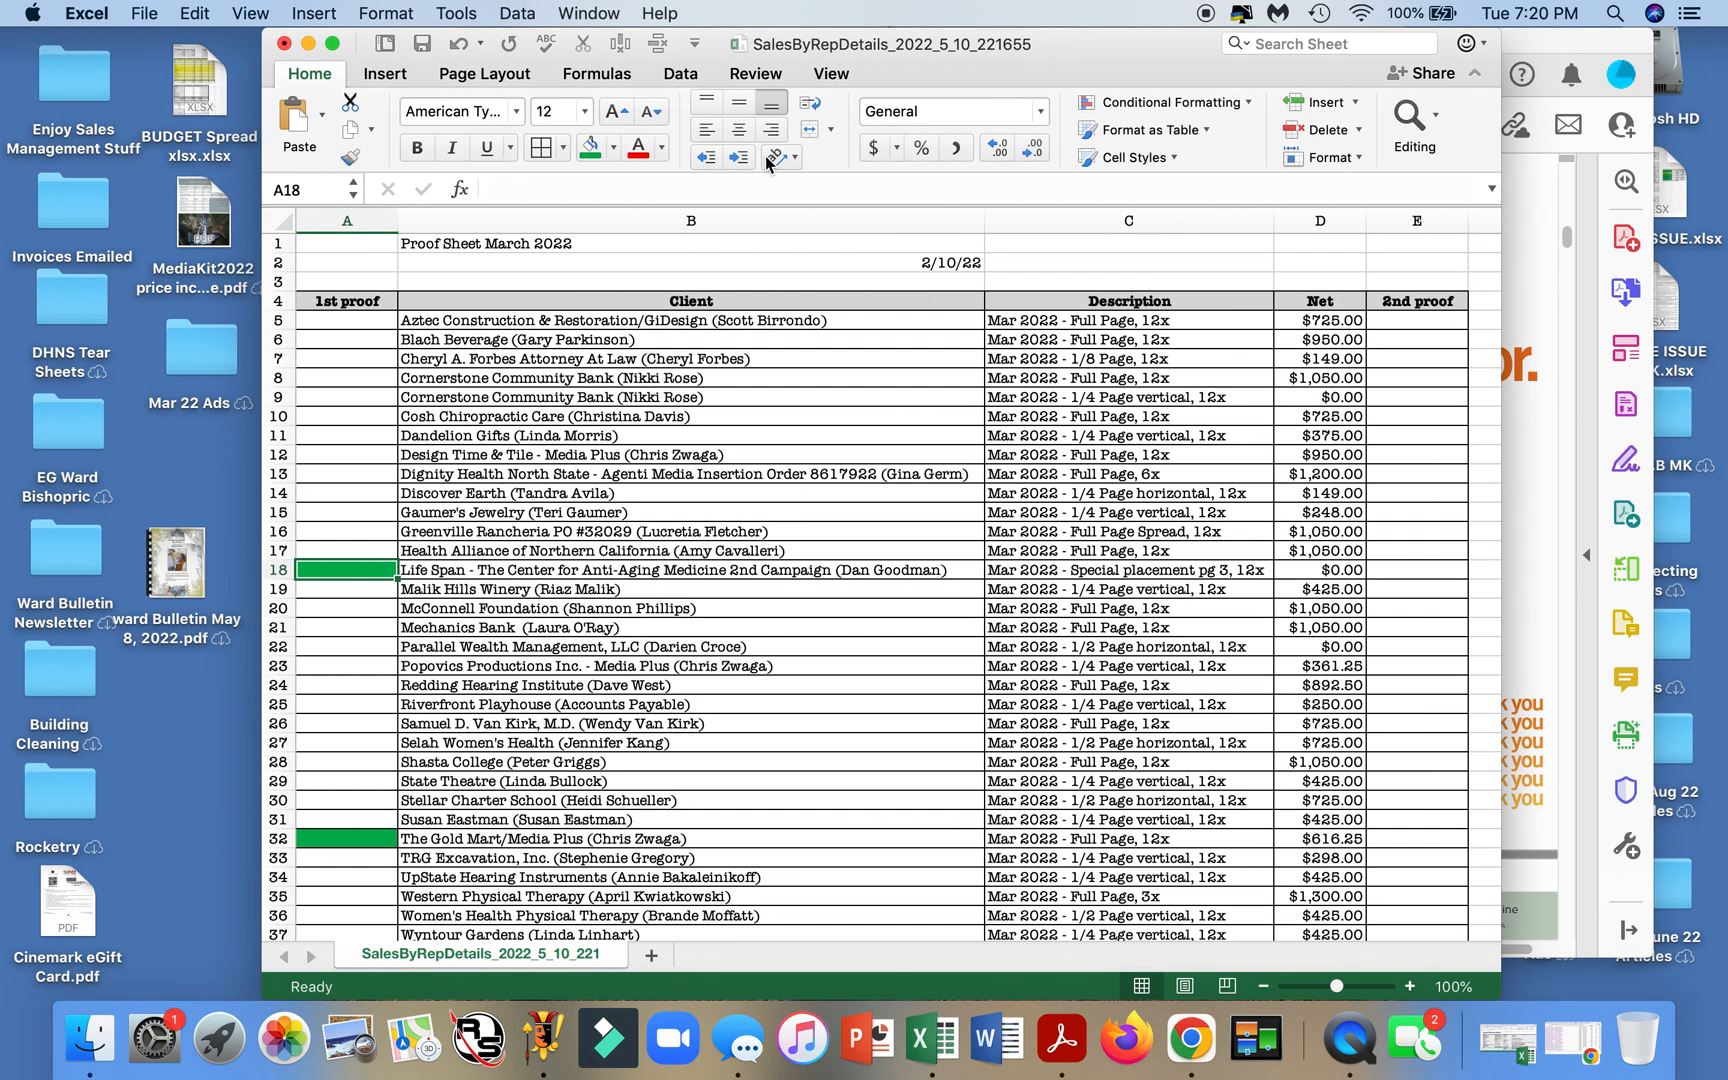
pyautogui.doubleClick(192, 361)
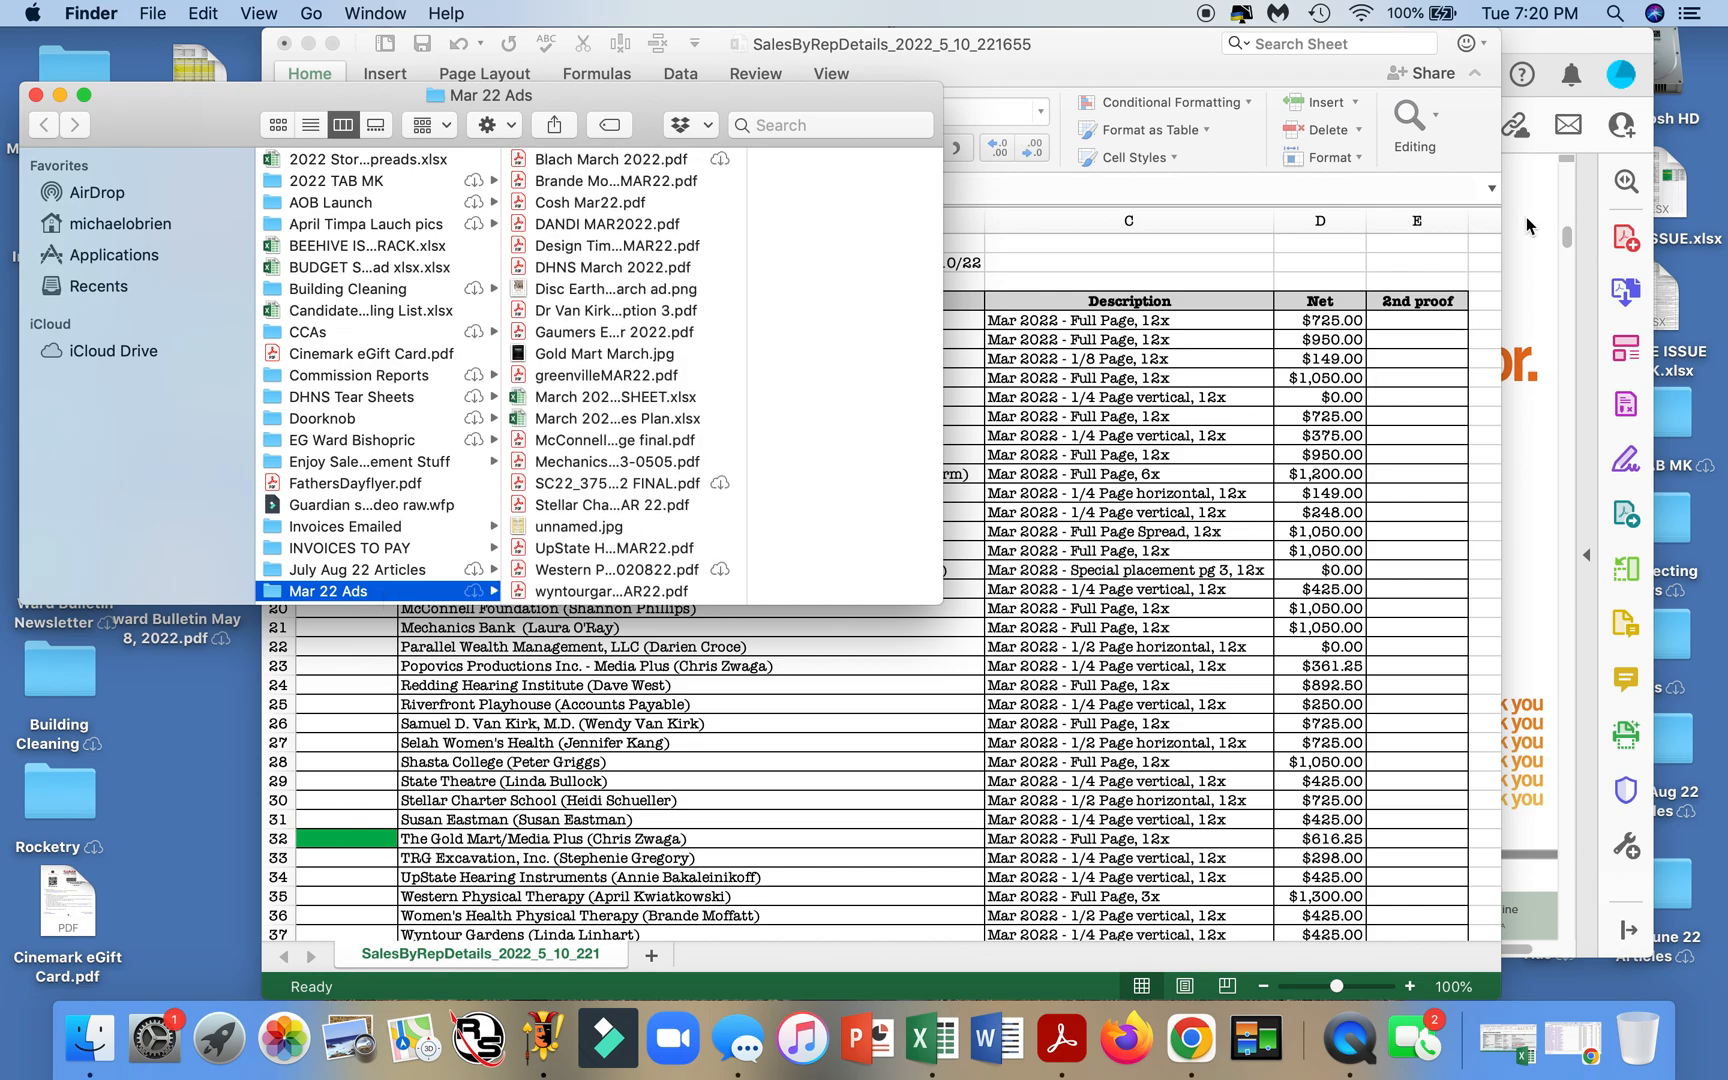
pyautogui.click(1527, 226)
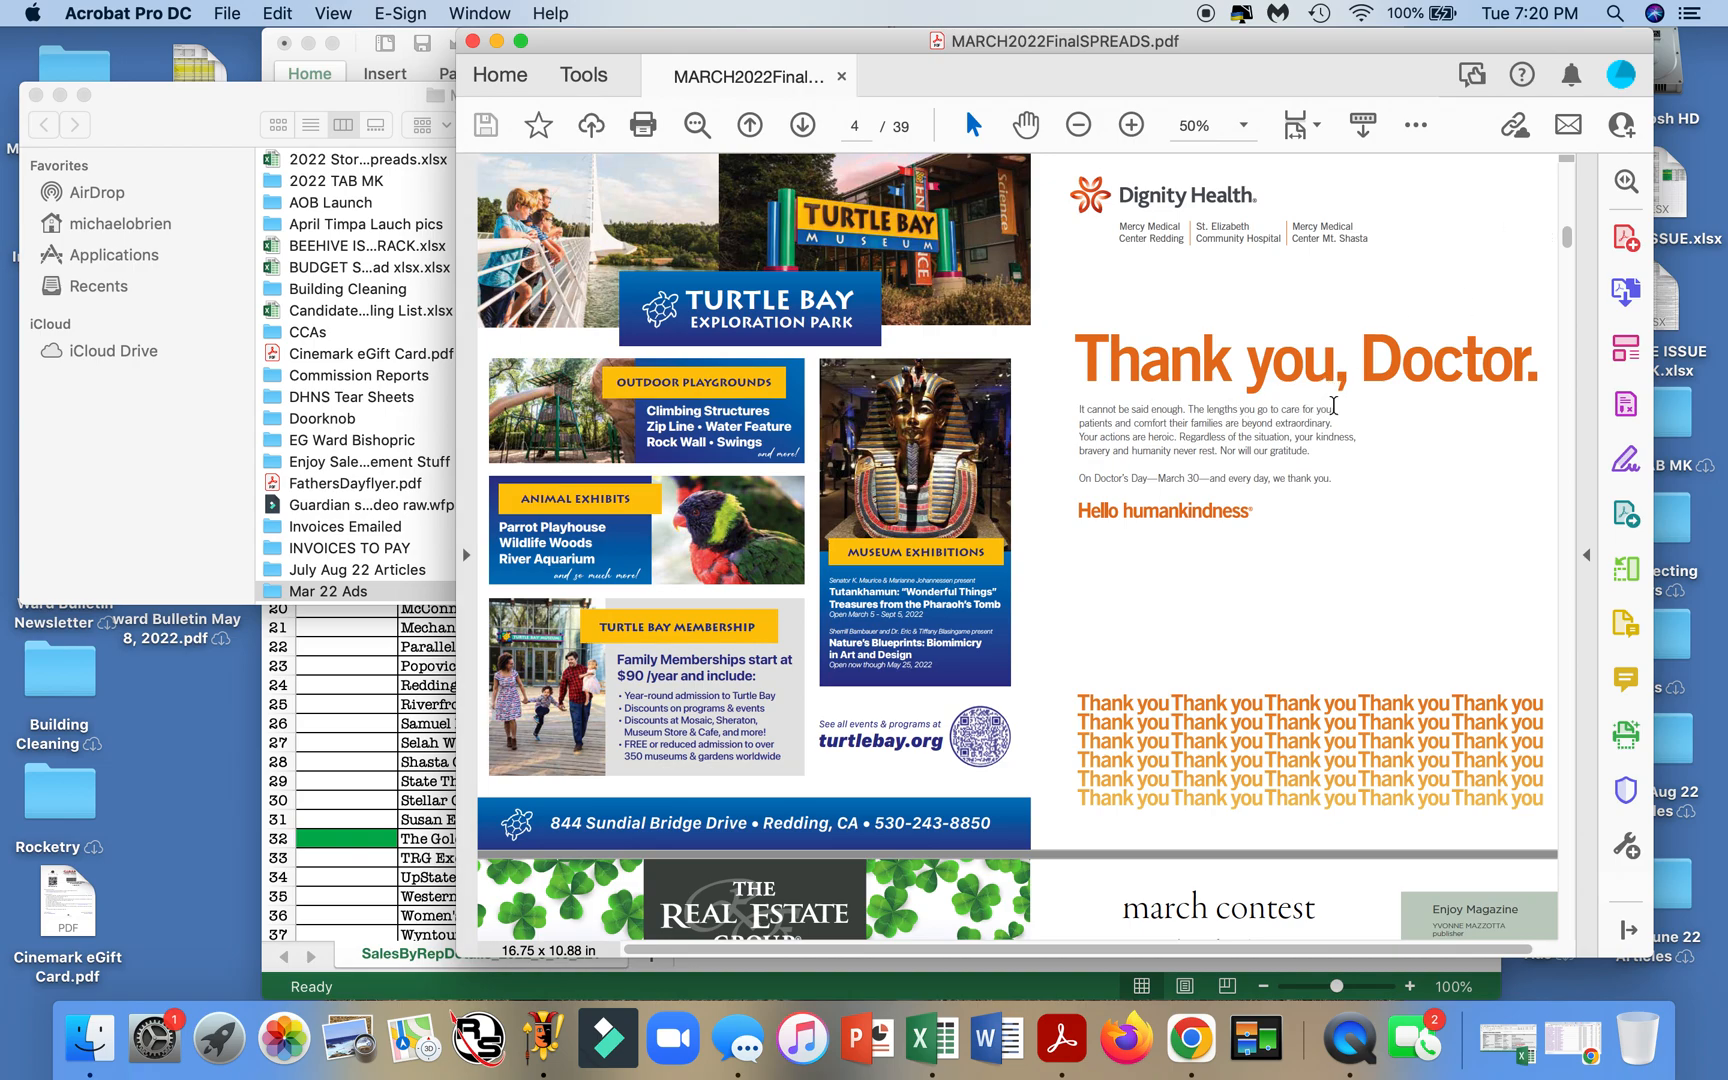
pyautogui.click(412, 335)
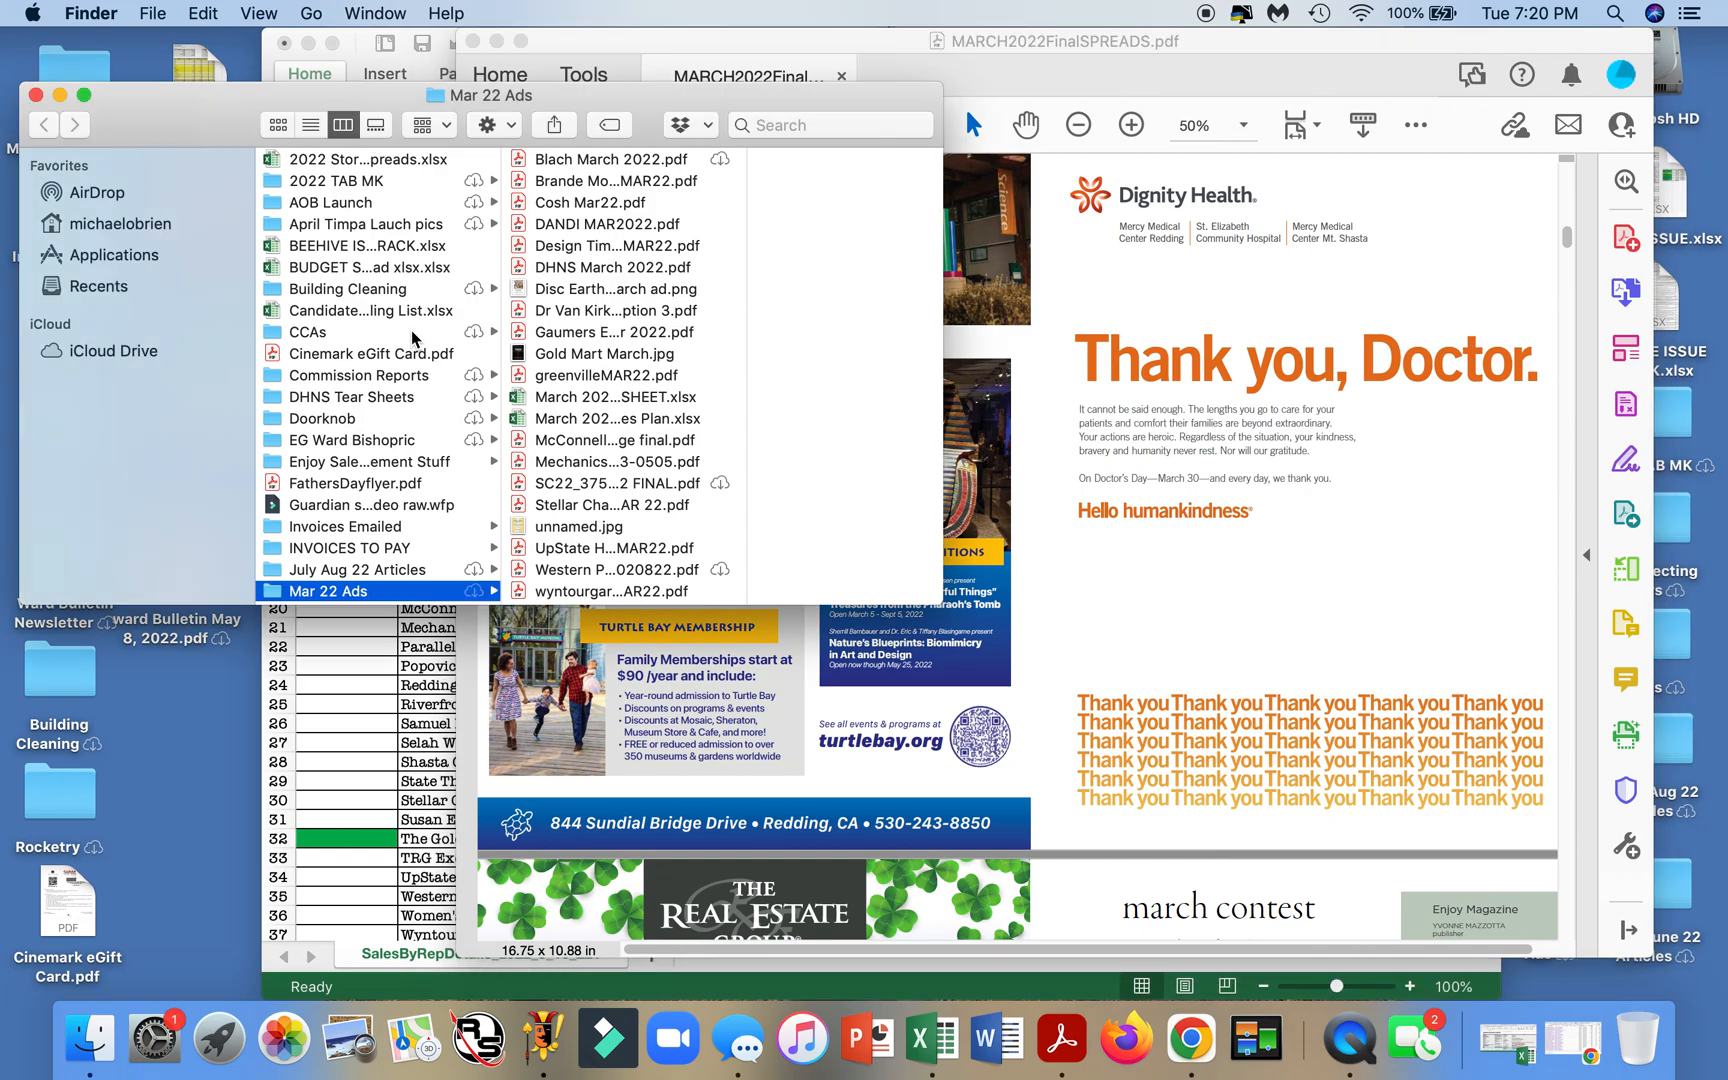
pyautogui.click(556, 268)
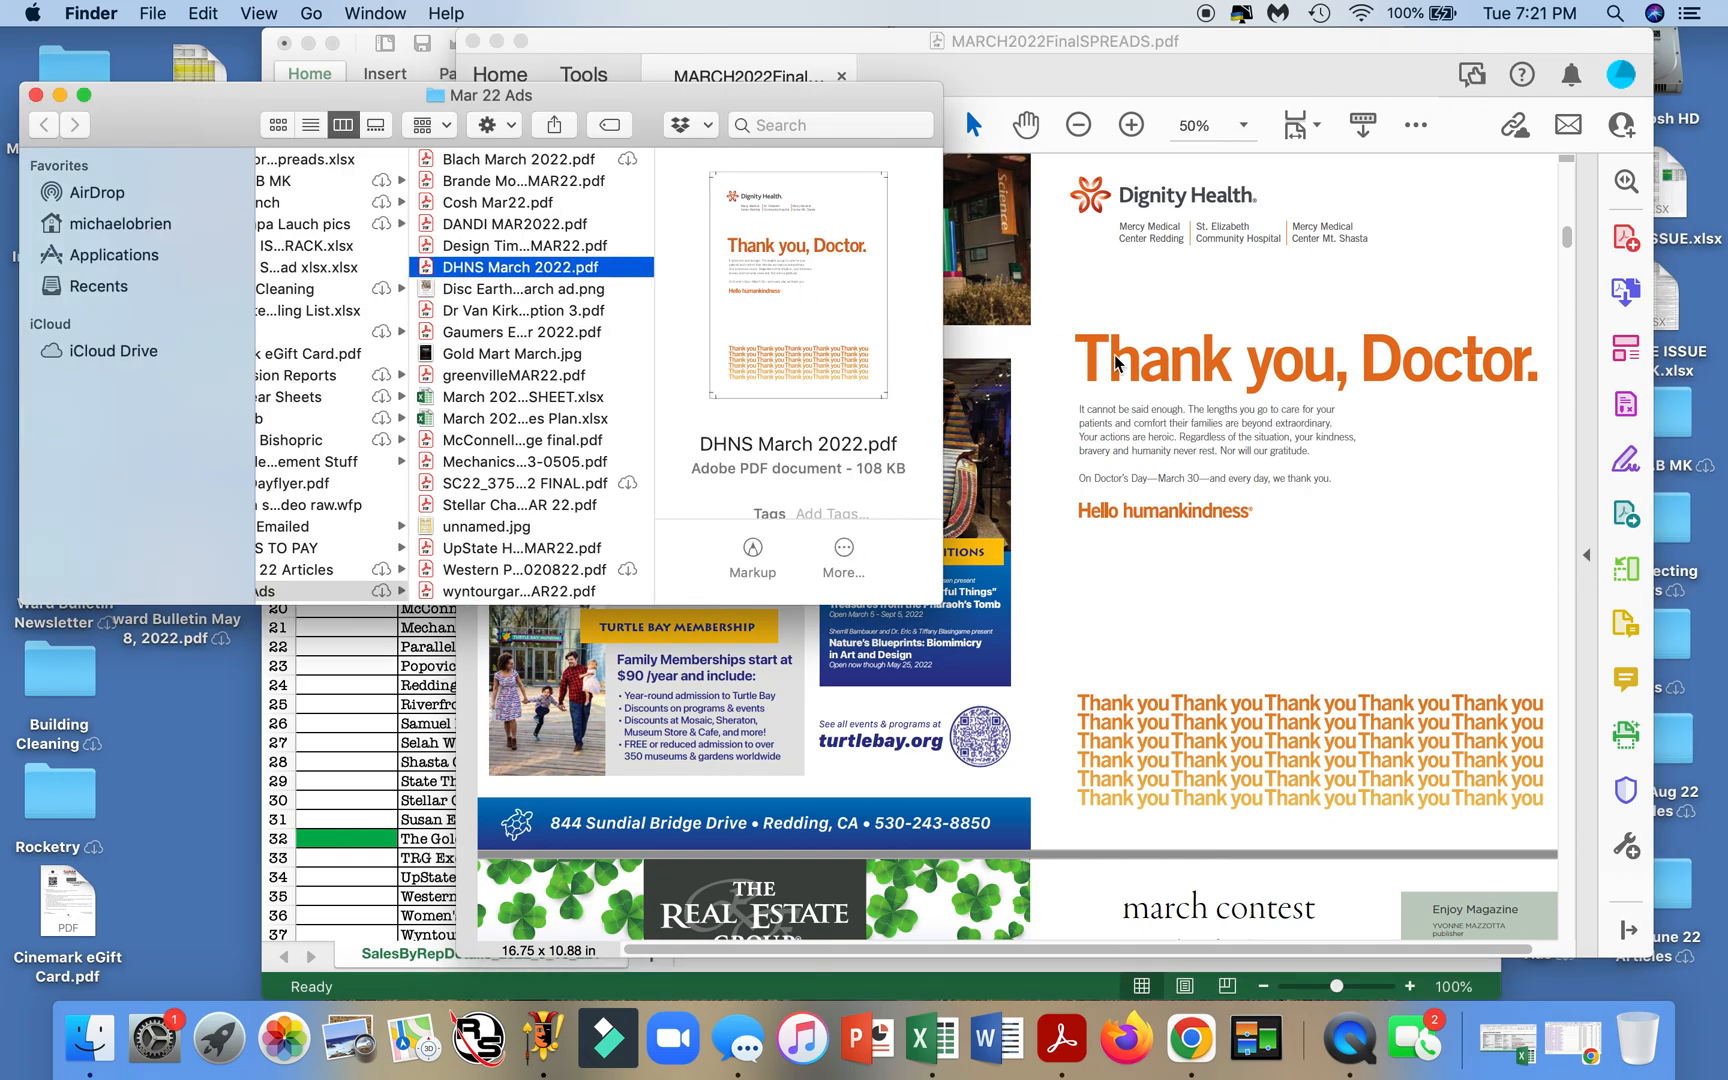
# - Return to the Excel proof sheet and fill the Dignity Health North State 1st proof cell, A13, with green
pyautogui.click(345, 770)
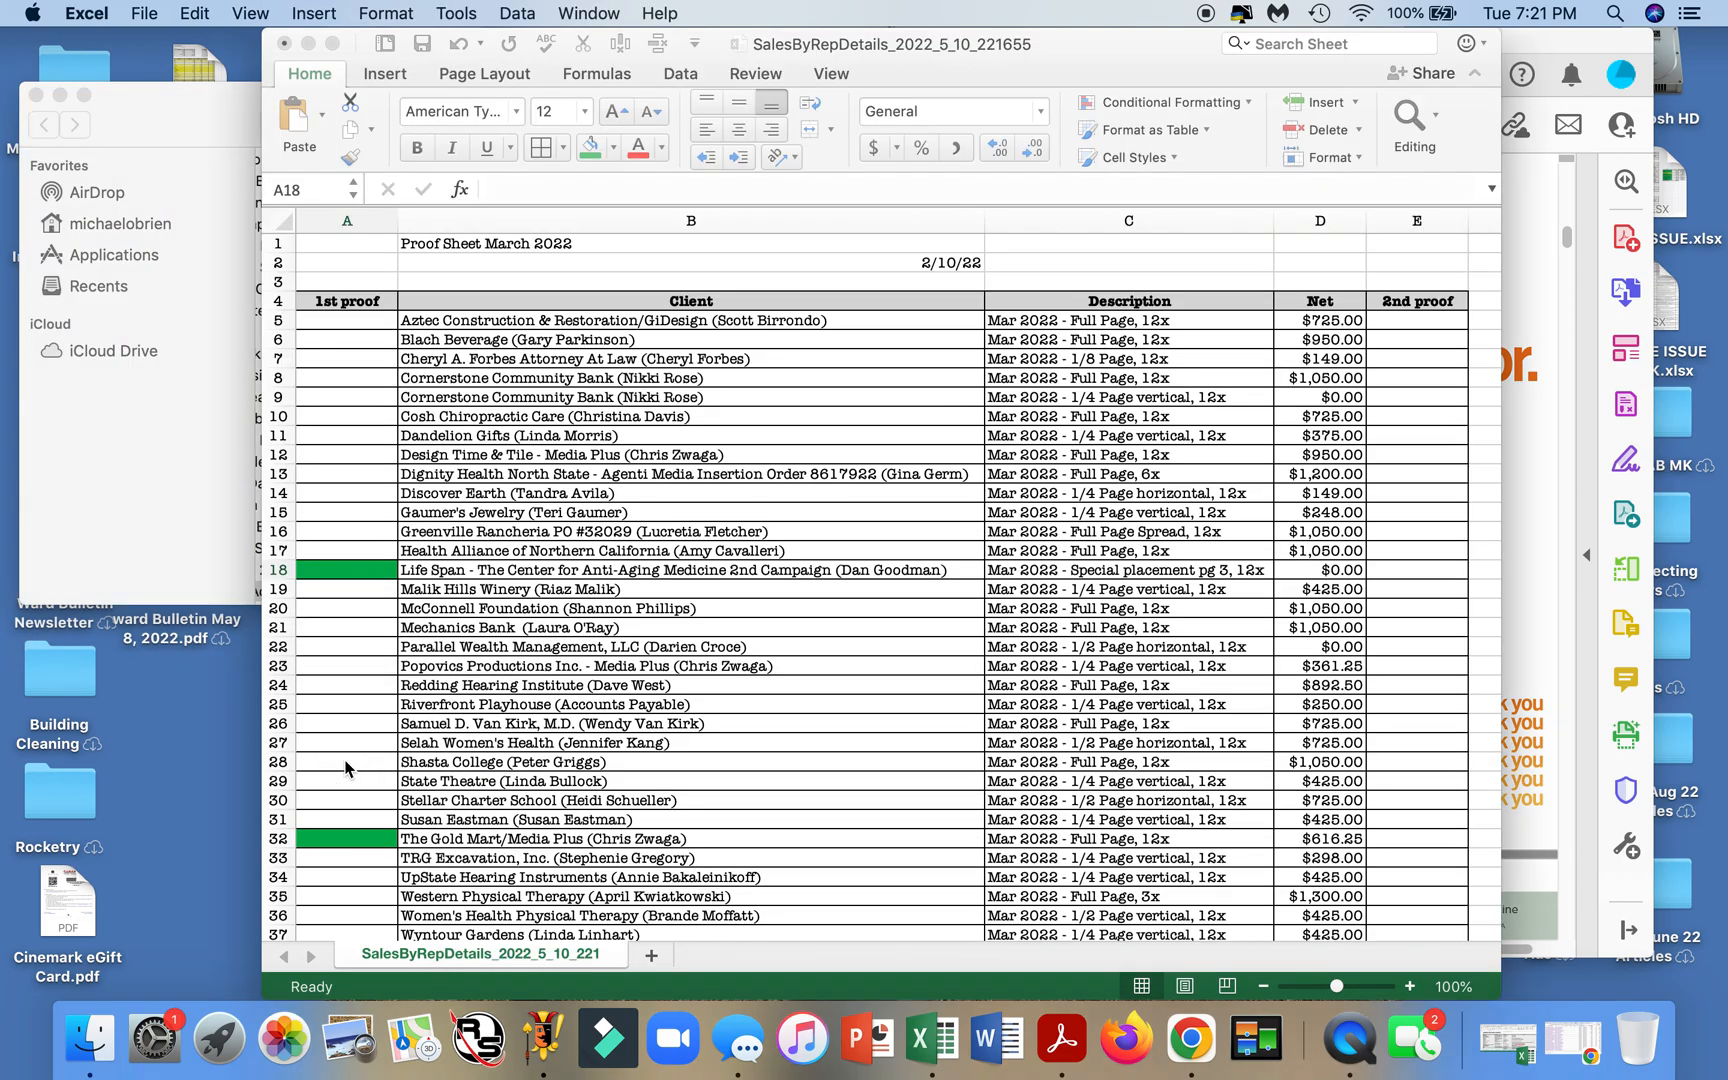
pyautogui.click(344, 475)
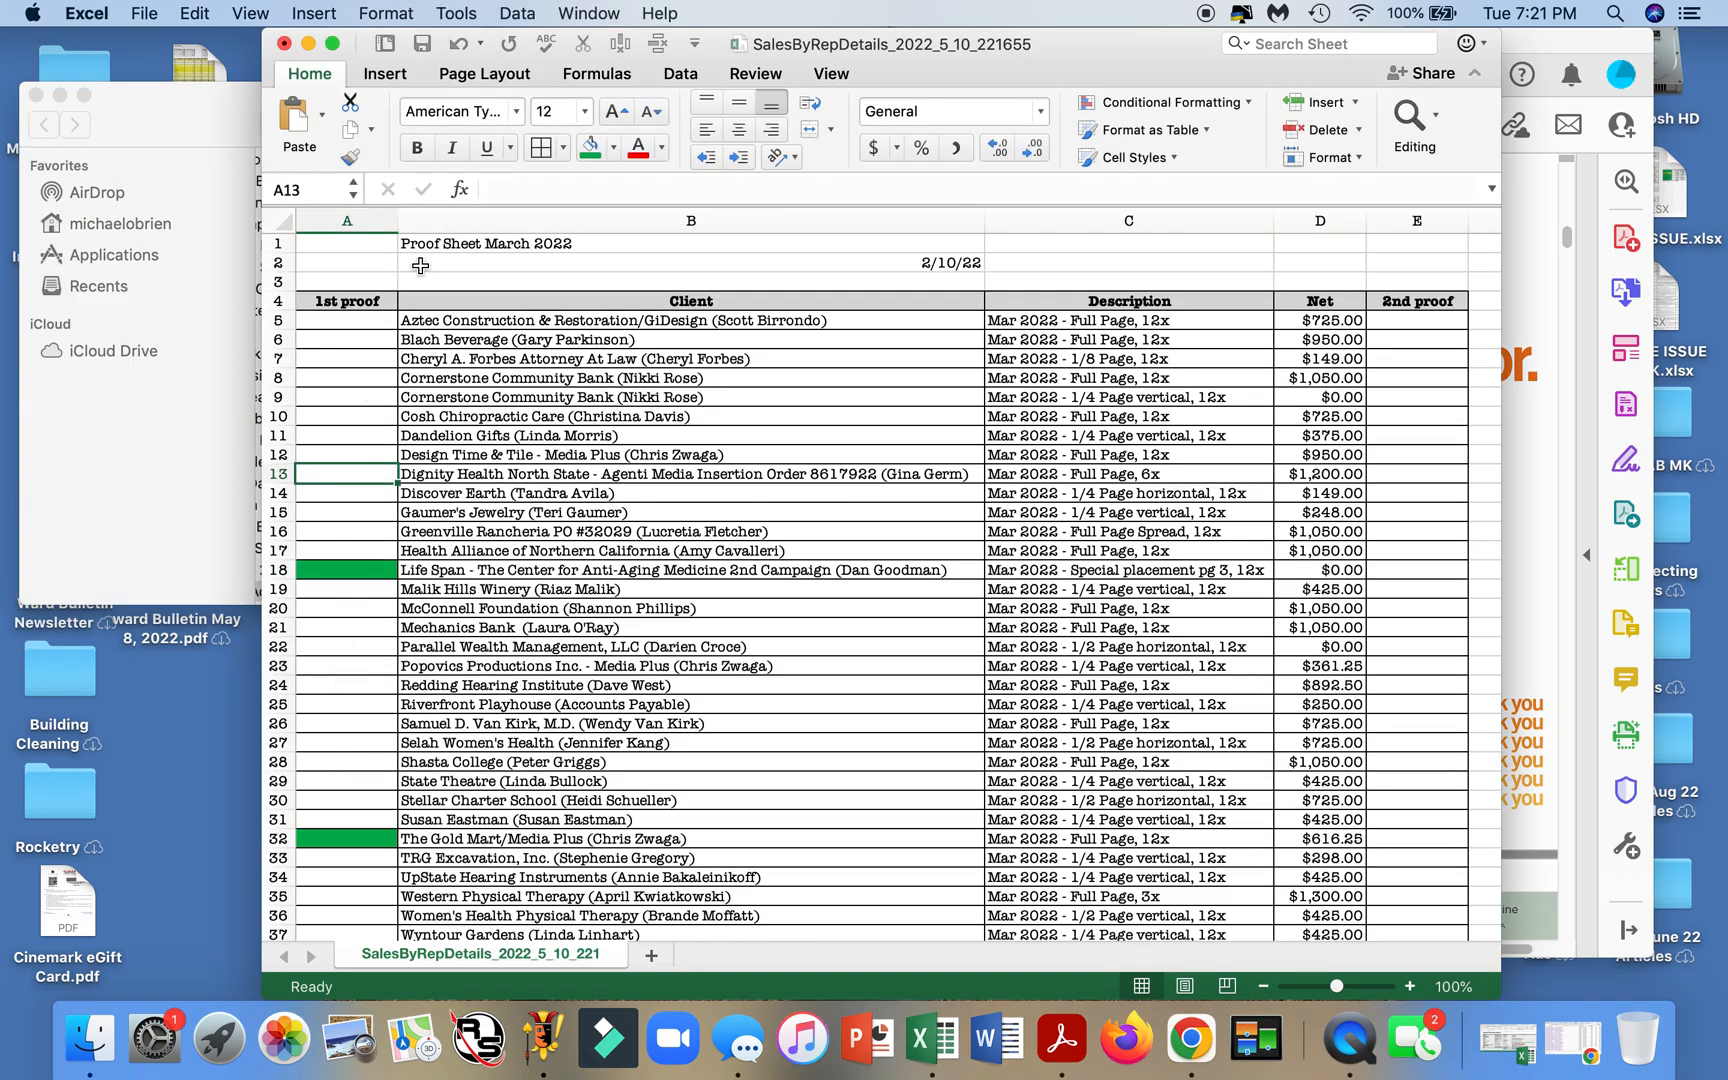
pyautogui.click(591, 150)
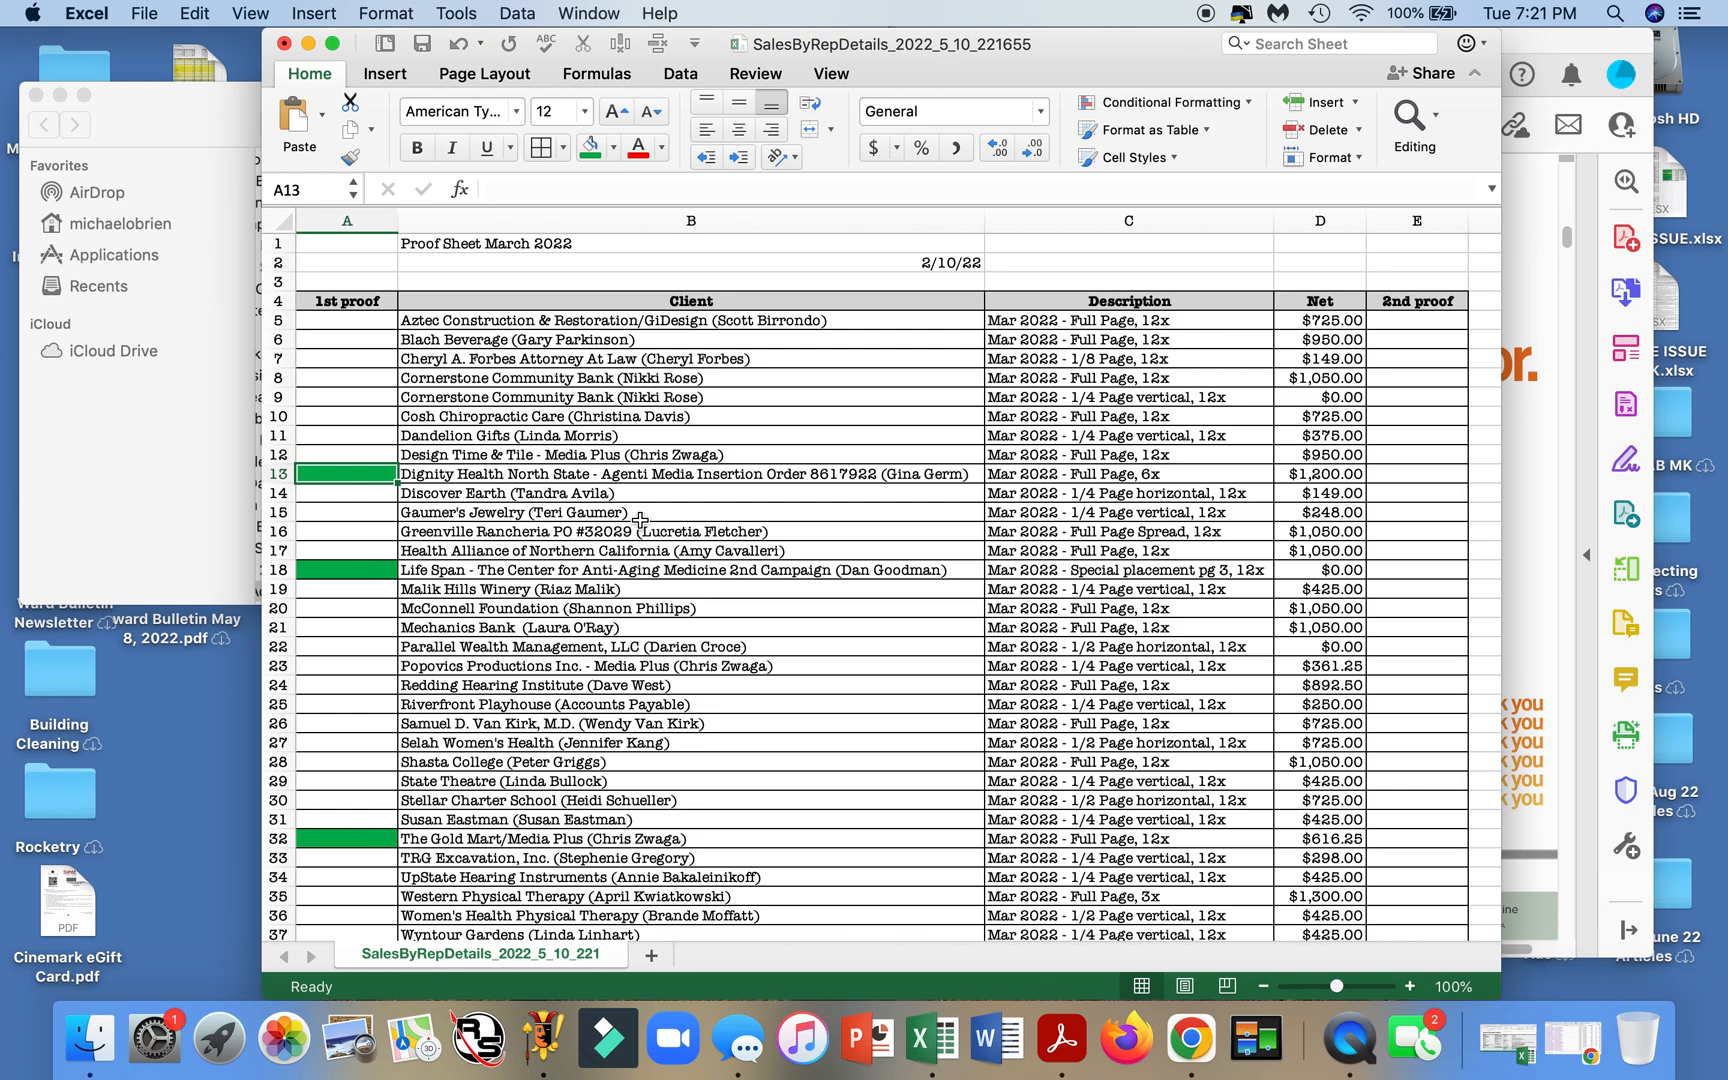
# - Fill the 1st proof cells for every client, A5 through A37, with green
pyautogui.click(1531, 218)
pyautogui.click(349, 418)
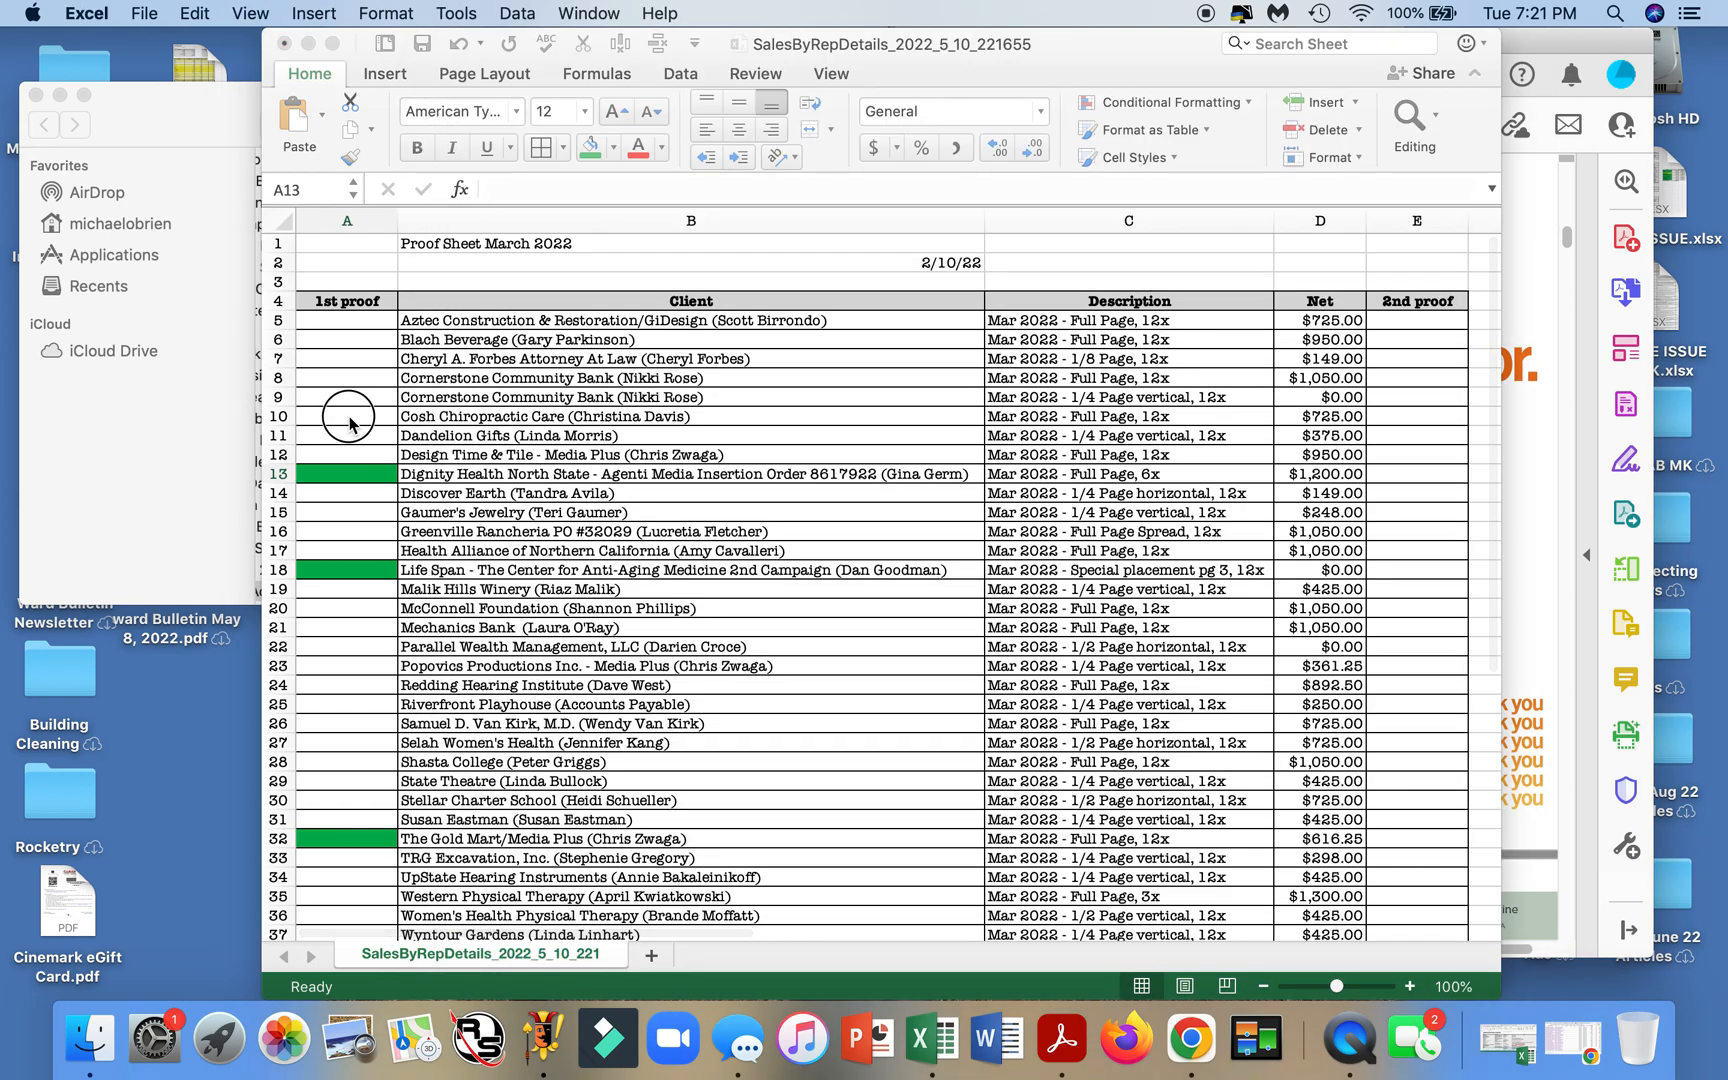
pyautogui.moveTo(356, 321); pyautogui.dragTo(332, 864)
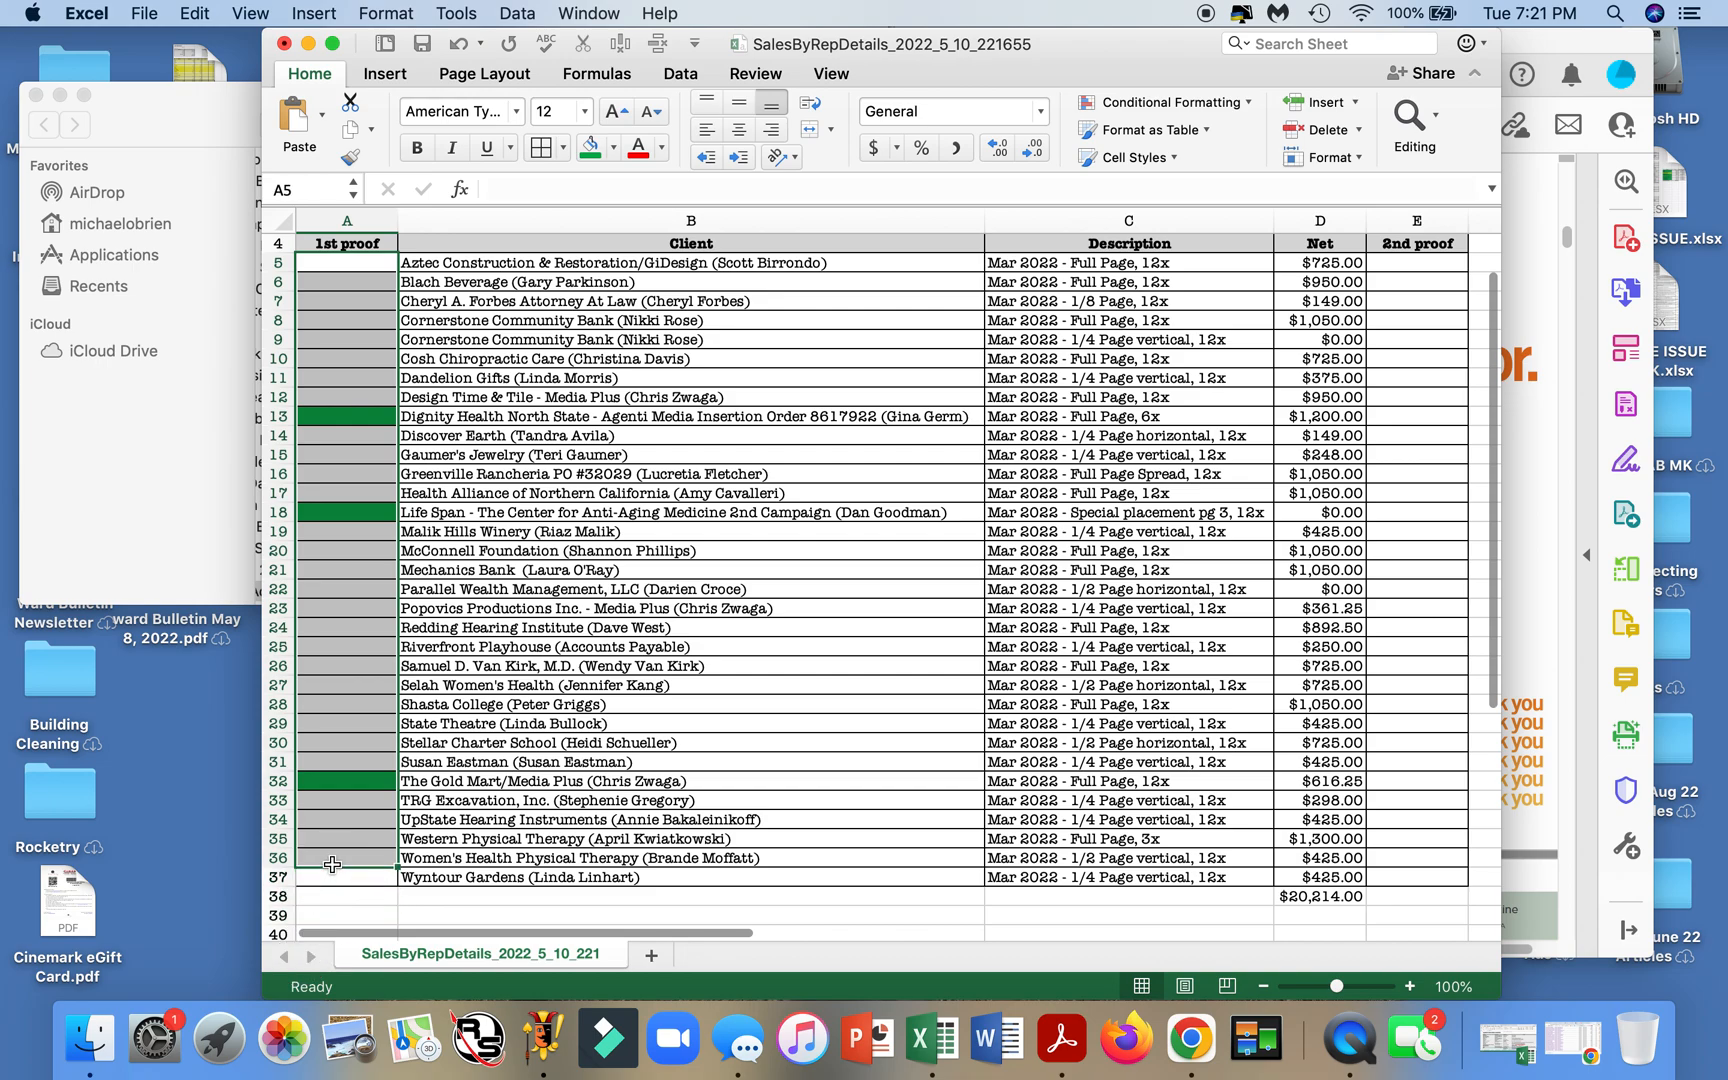
pyautogui.click(590, 148)
pyautogui.click(319, 879)
pyautogui.click(590, 148)
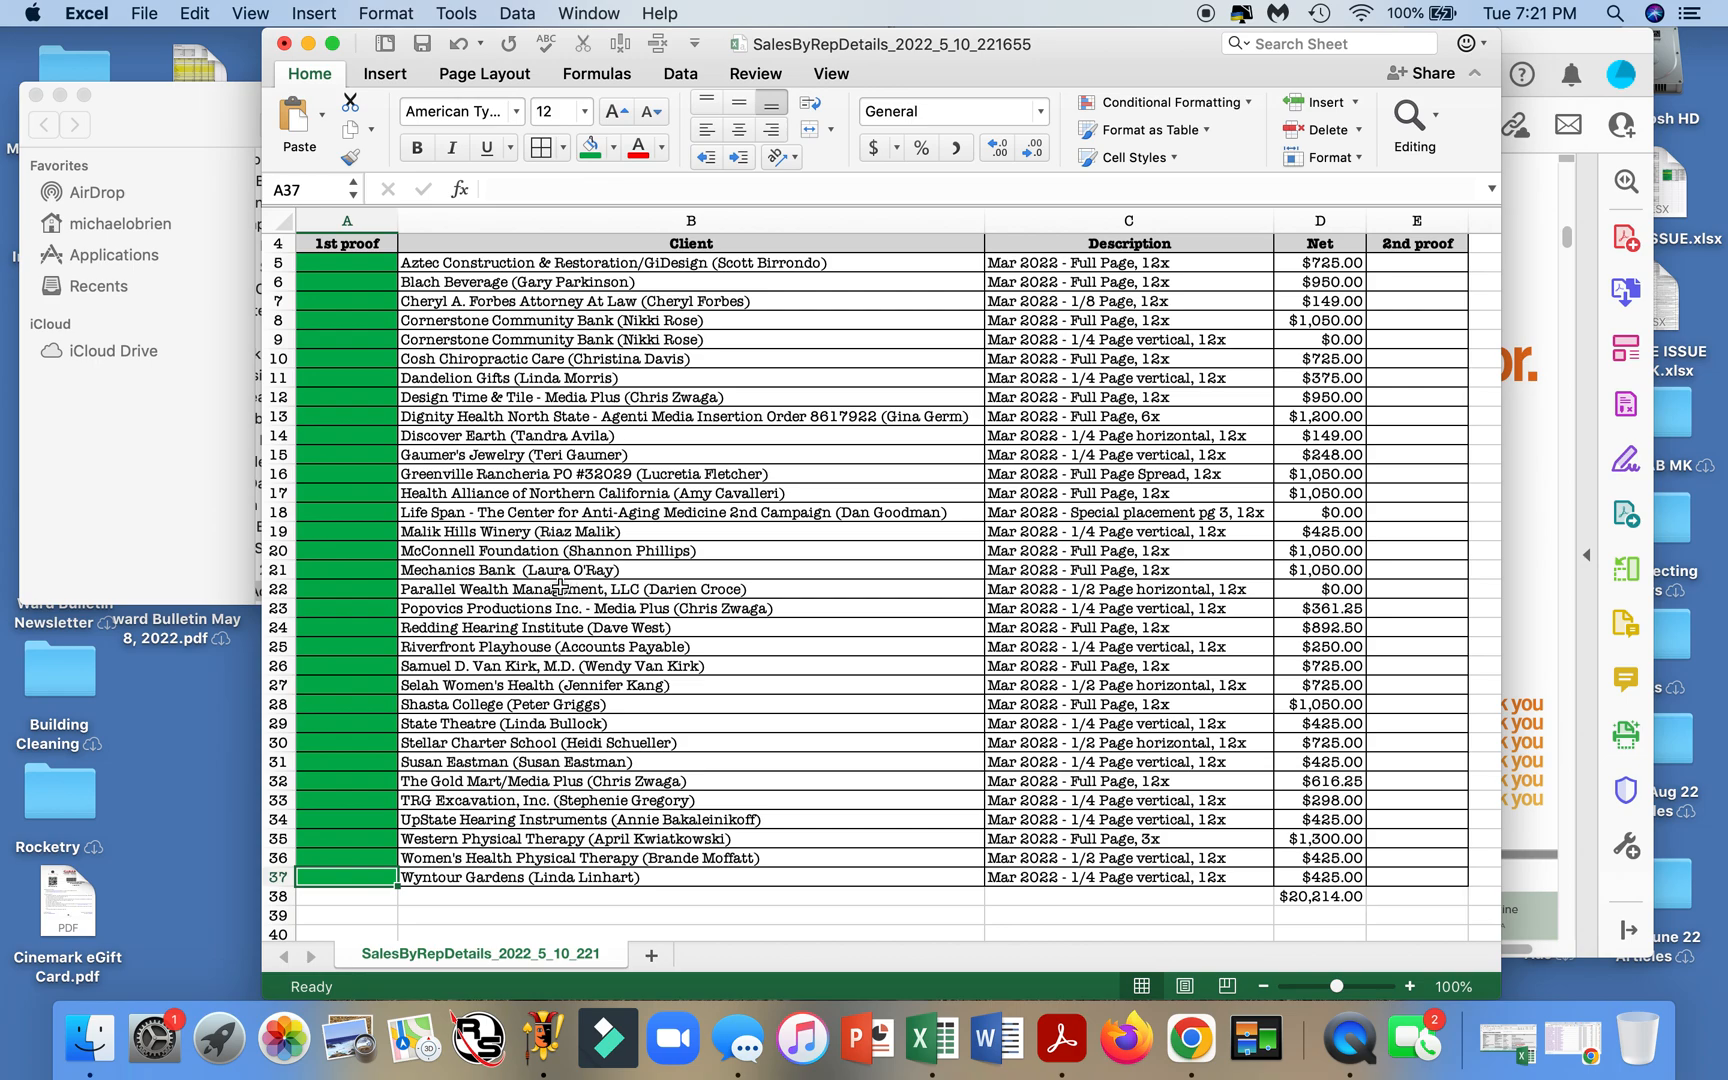
# - Check the Design Time ad on PDF page 6 and fill the Design Time & Tile 1st proof cell, A12, with yellow in Excel
pyautogui.click(1530, 554)
pyautogui.scroll(-5, 731, 407)
pyautogui.scroll(-10, 731, 407)
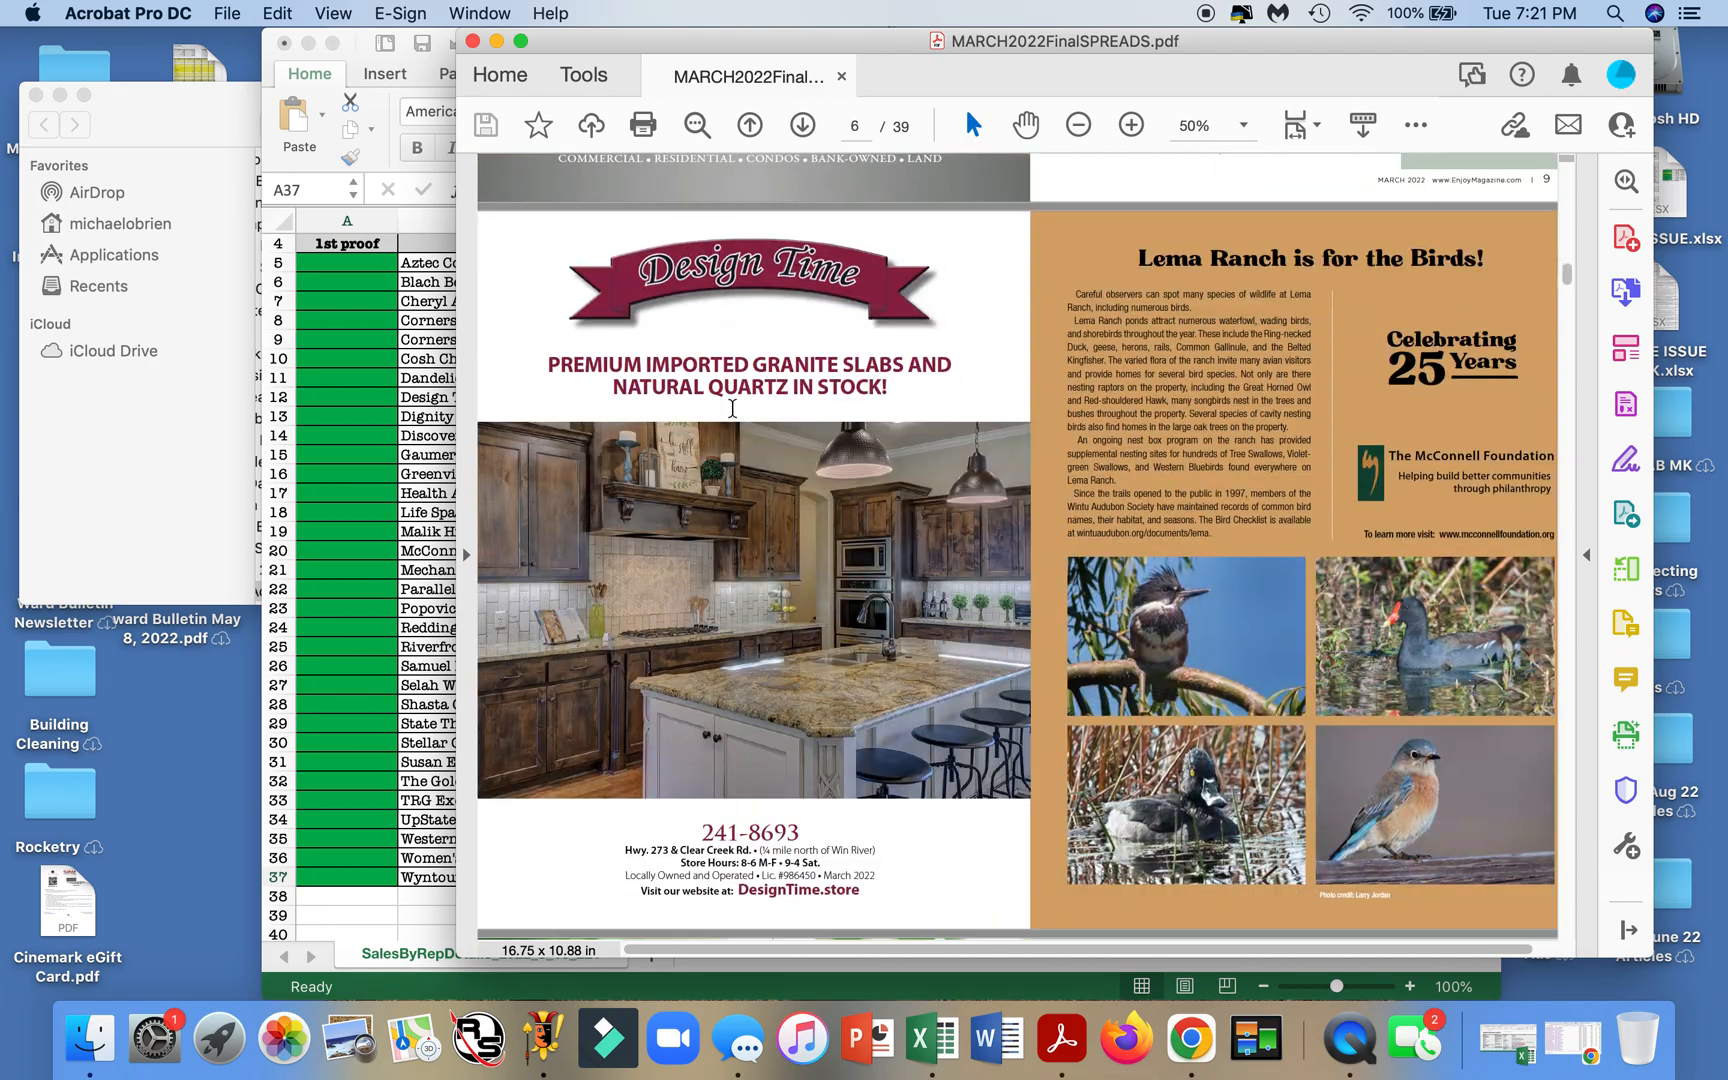
pyautogui.scroll(-3, 732, 407)
pyautogui.scroll(2, 732, 407)
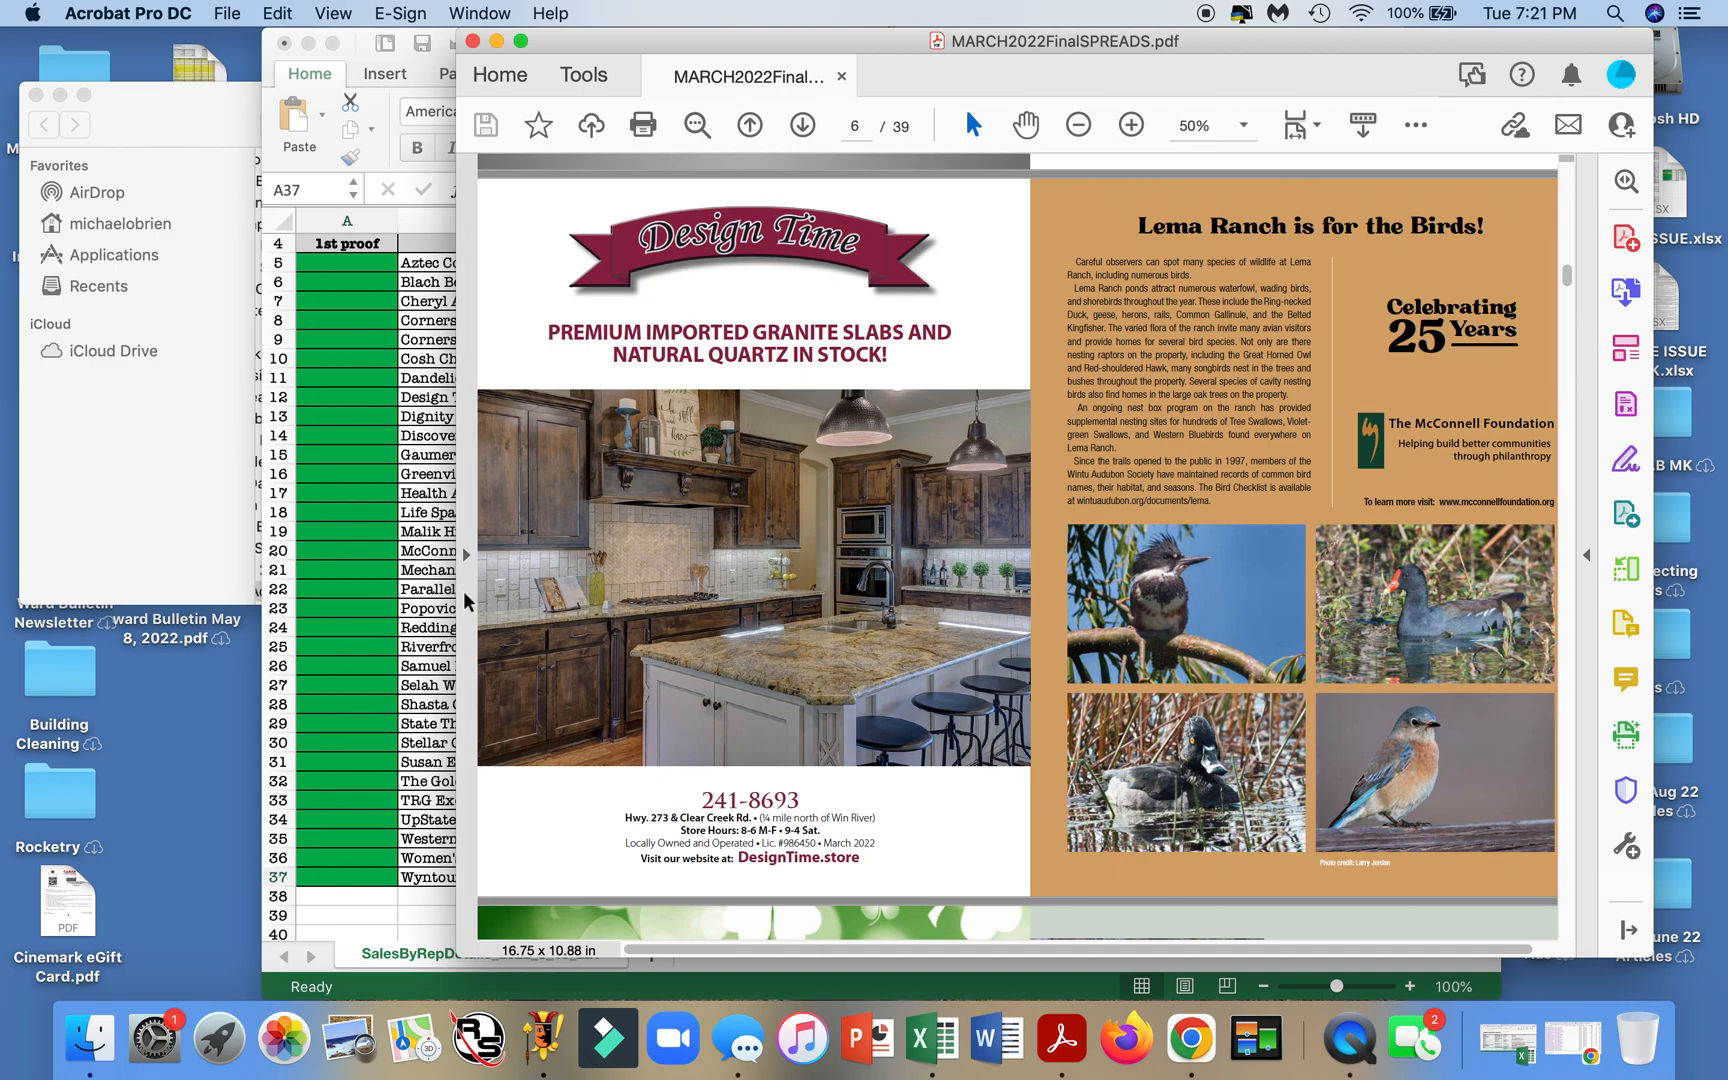
pyautogui.click(385, 578)
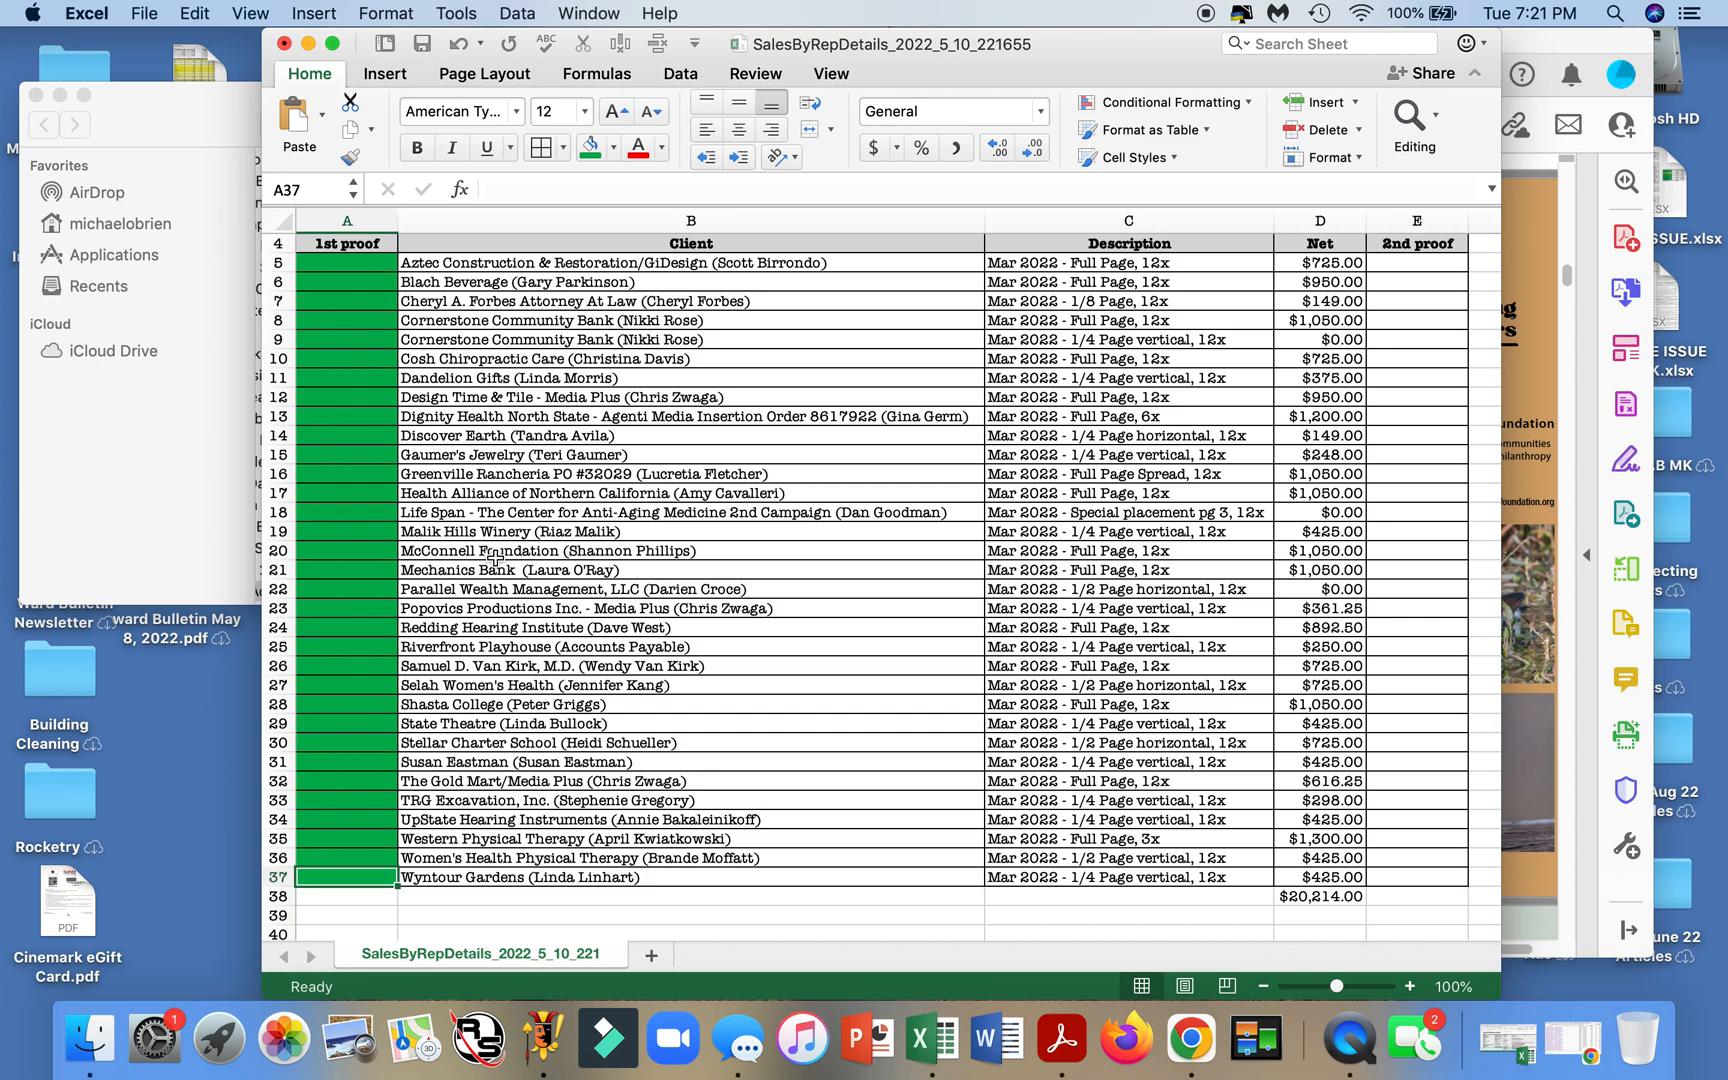
pyautogui.click(336, 397)
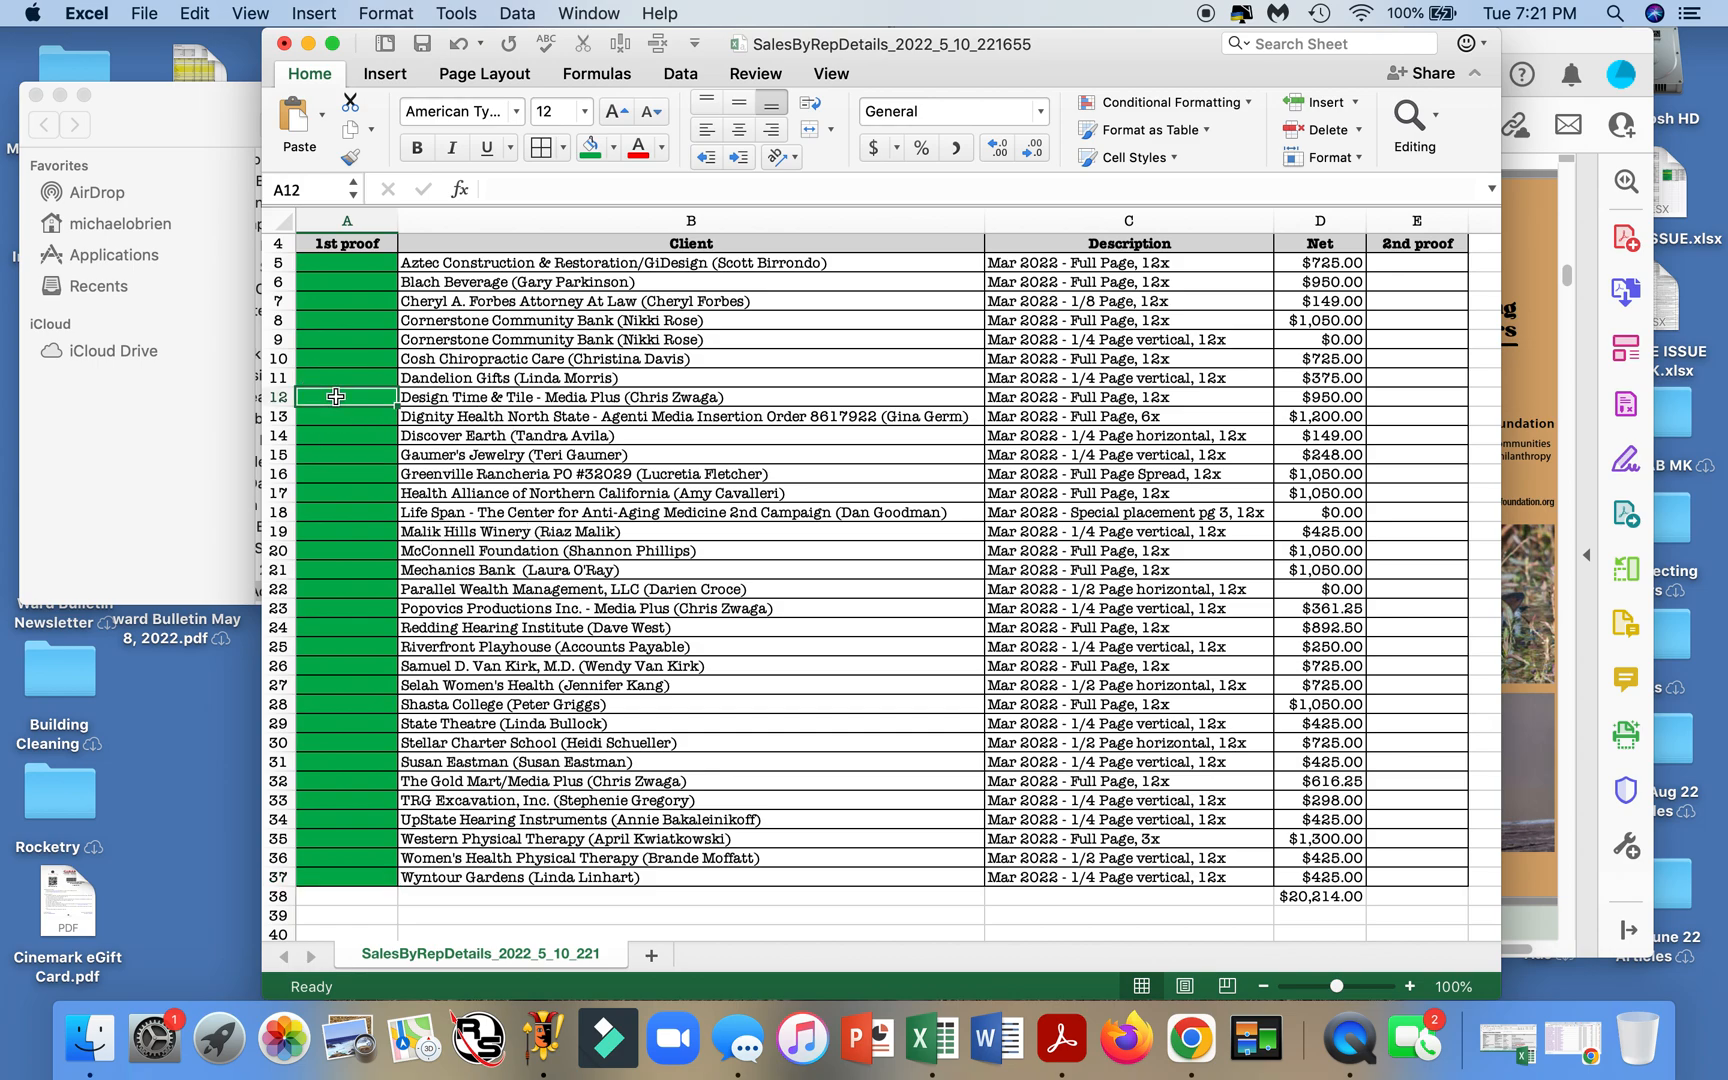
pyautogui.click(613, 147)
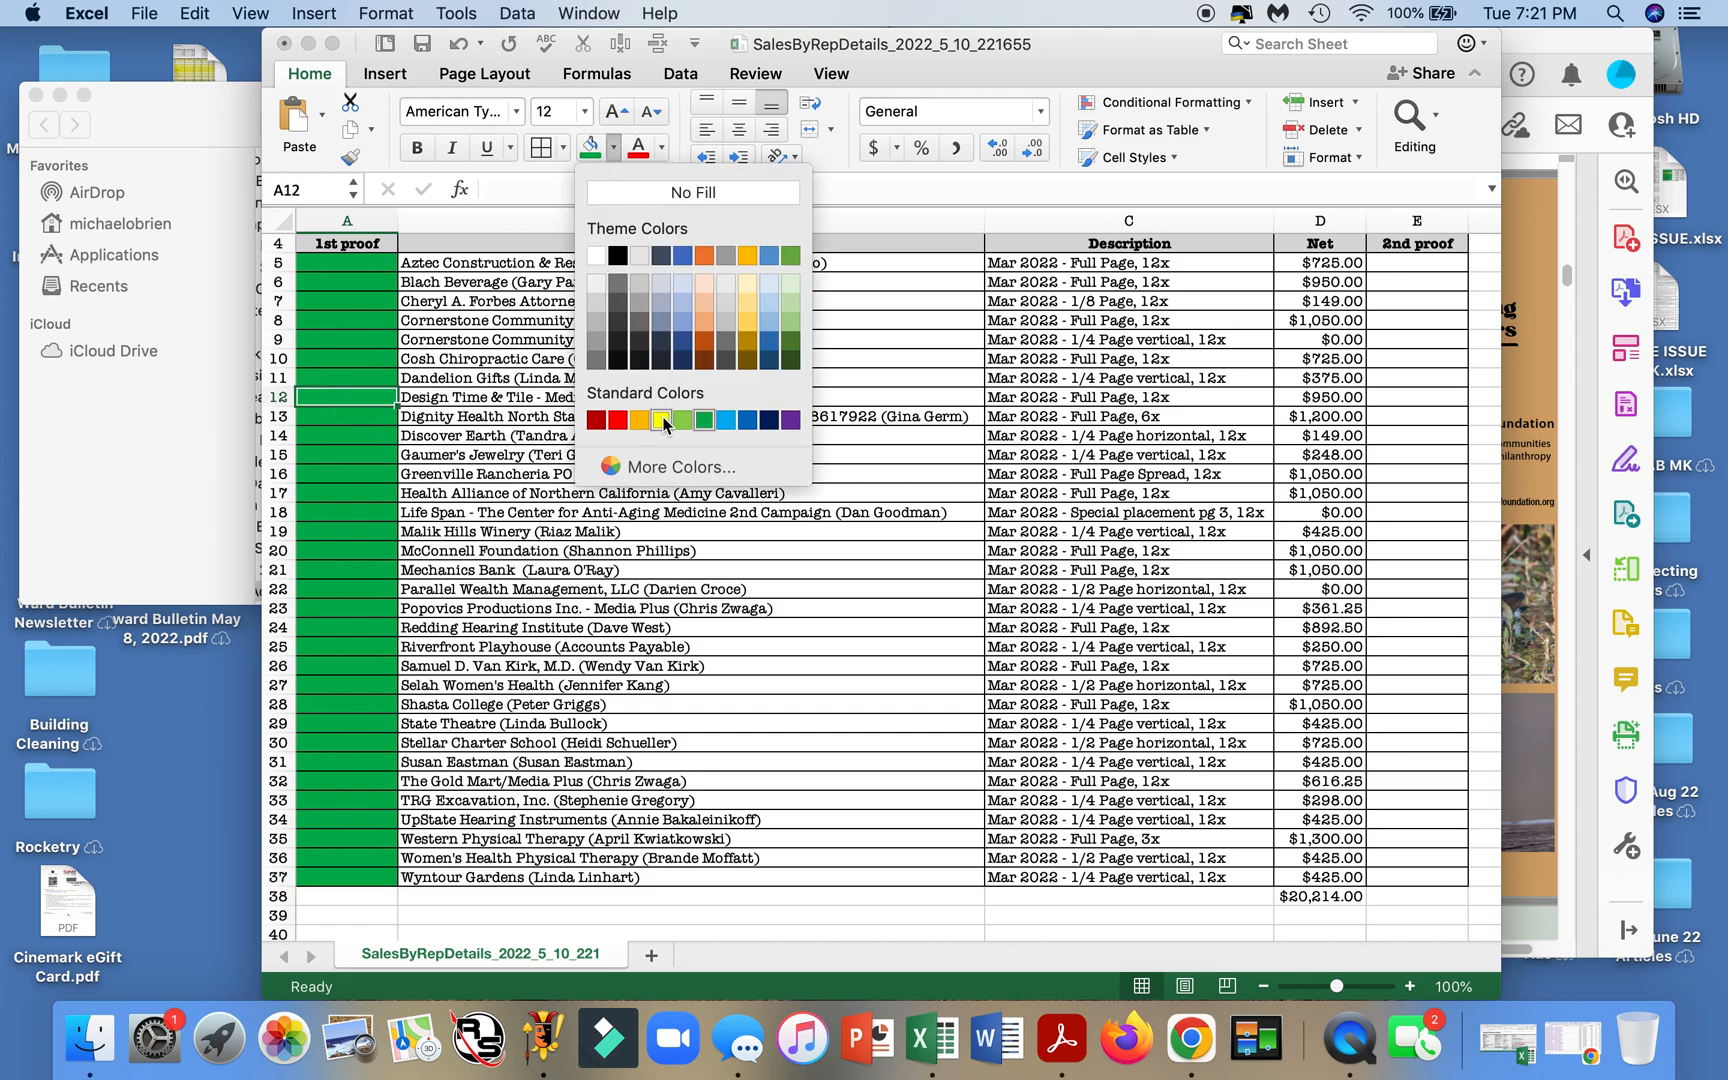
pyautogui.click(661, 419)
# - Append the note "wrong ad in place" to the Design Time & Tile client entry in B12
pyautogui.click(851, 401)
pyautogui.doubleClick(855, 389)
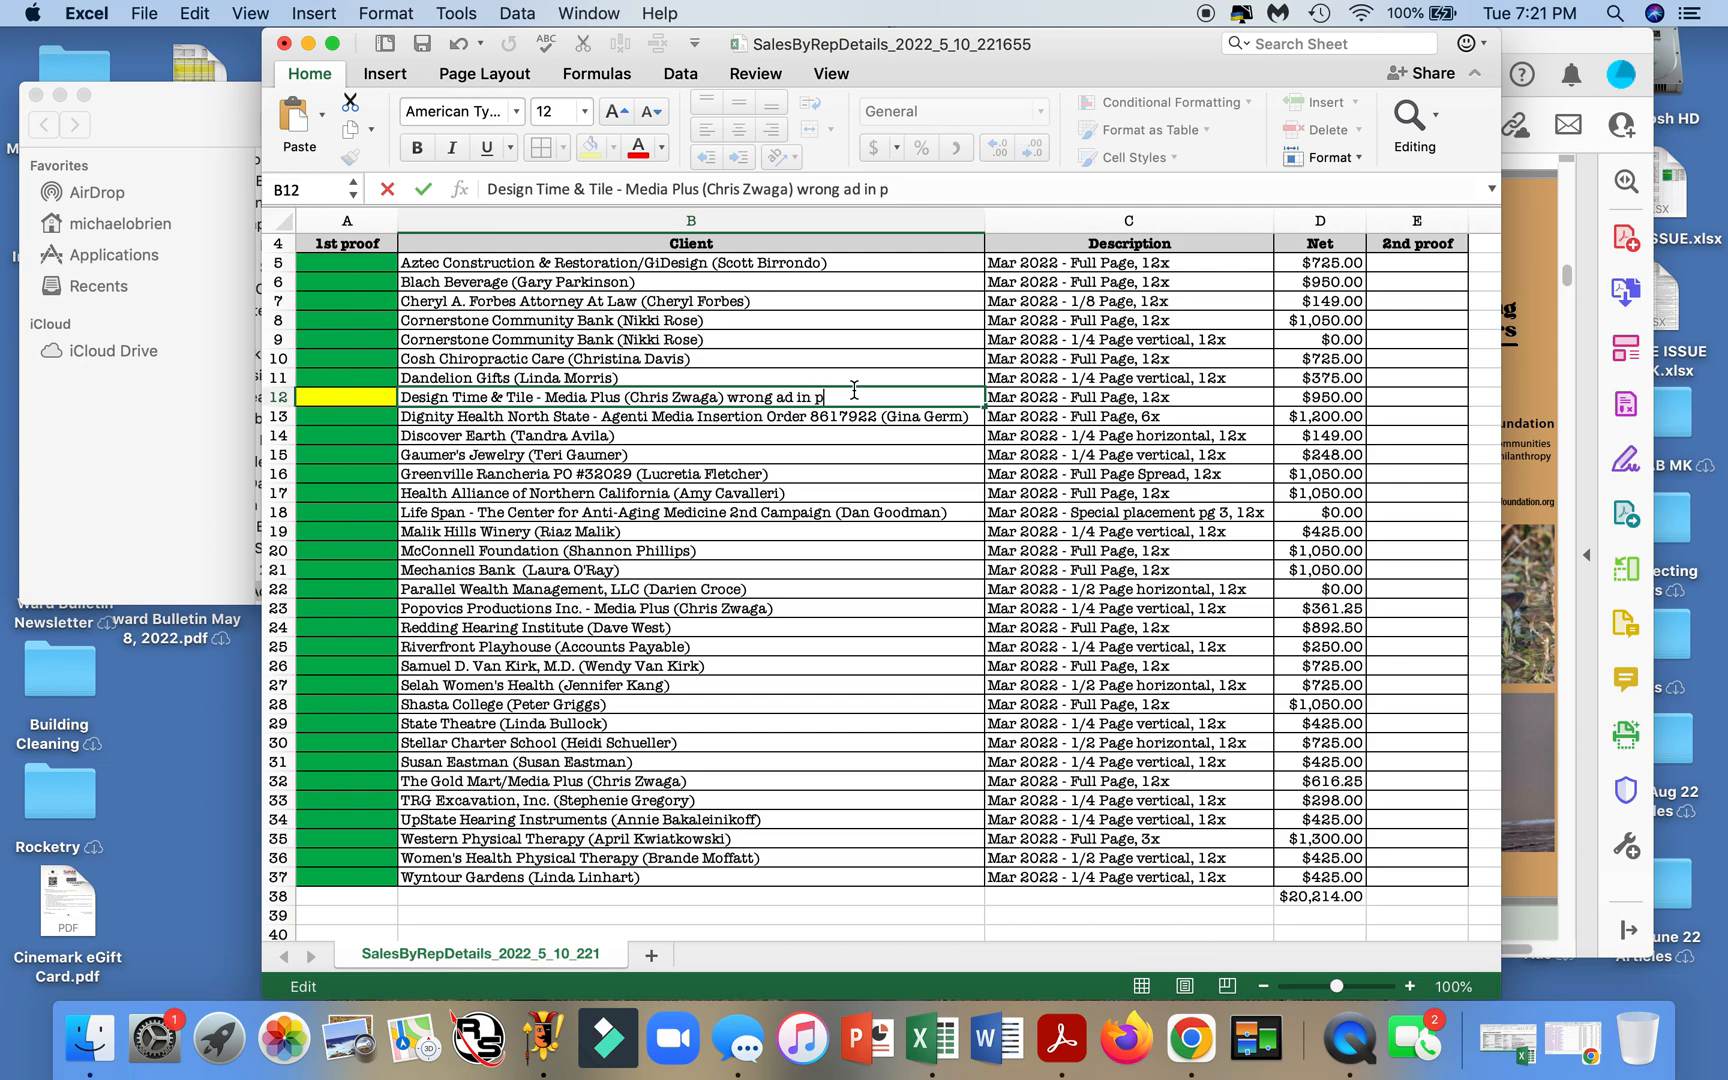
pyautogui.click(852, 446)
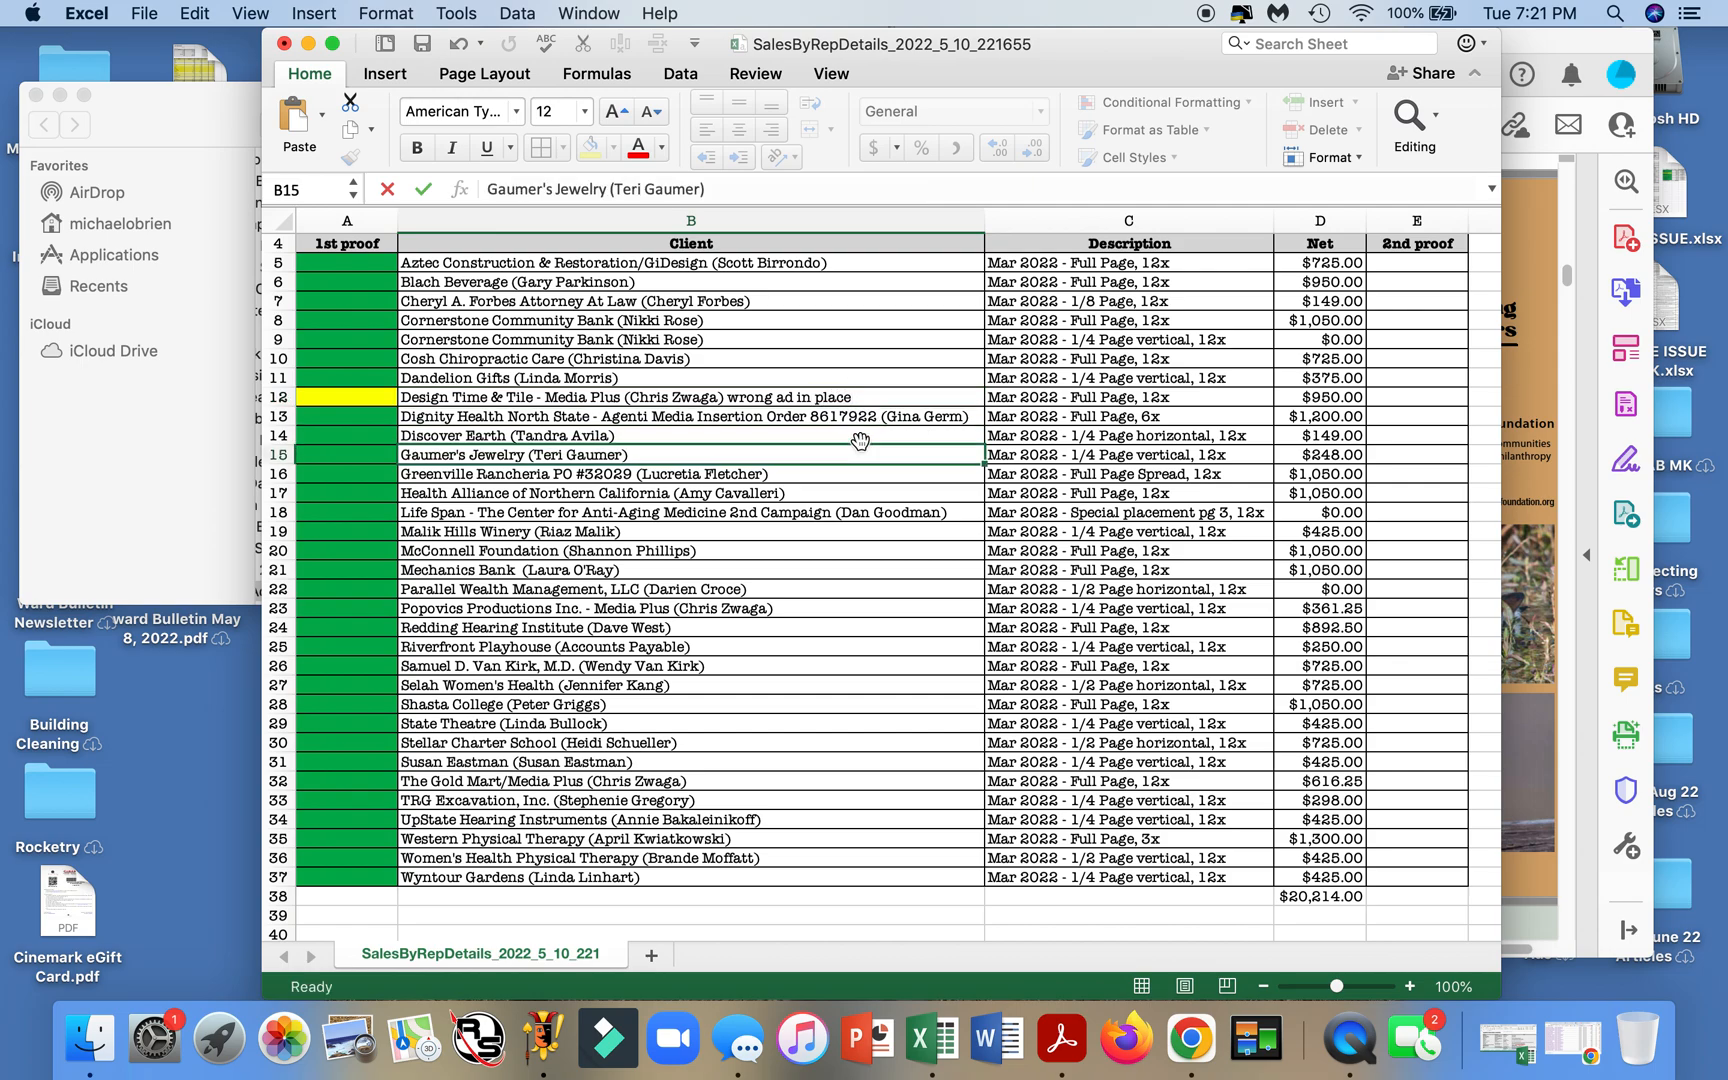
# - Make only the note "wrong ad in place" in B12 red and bold
pyautogui.click(887, 401)
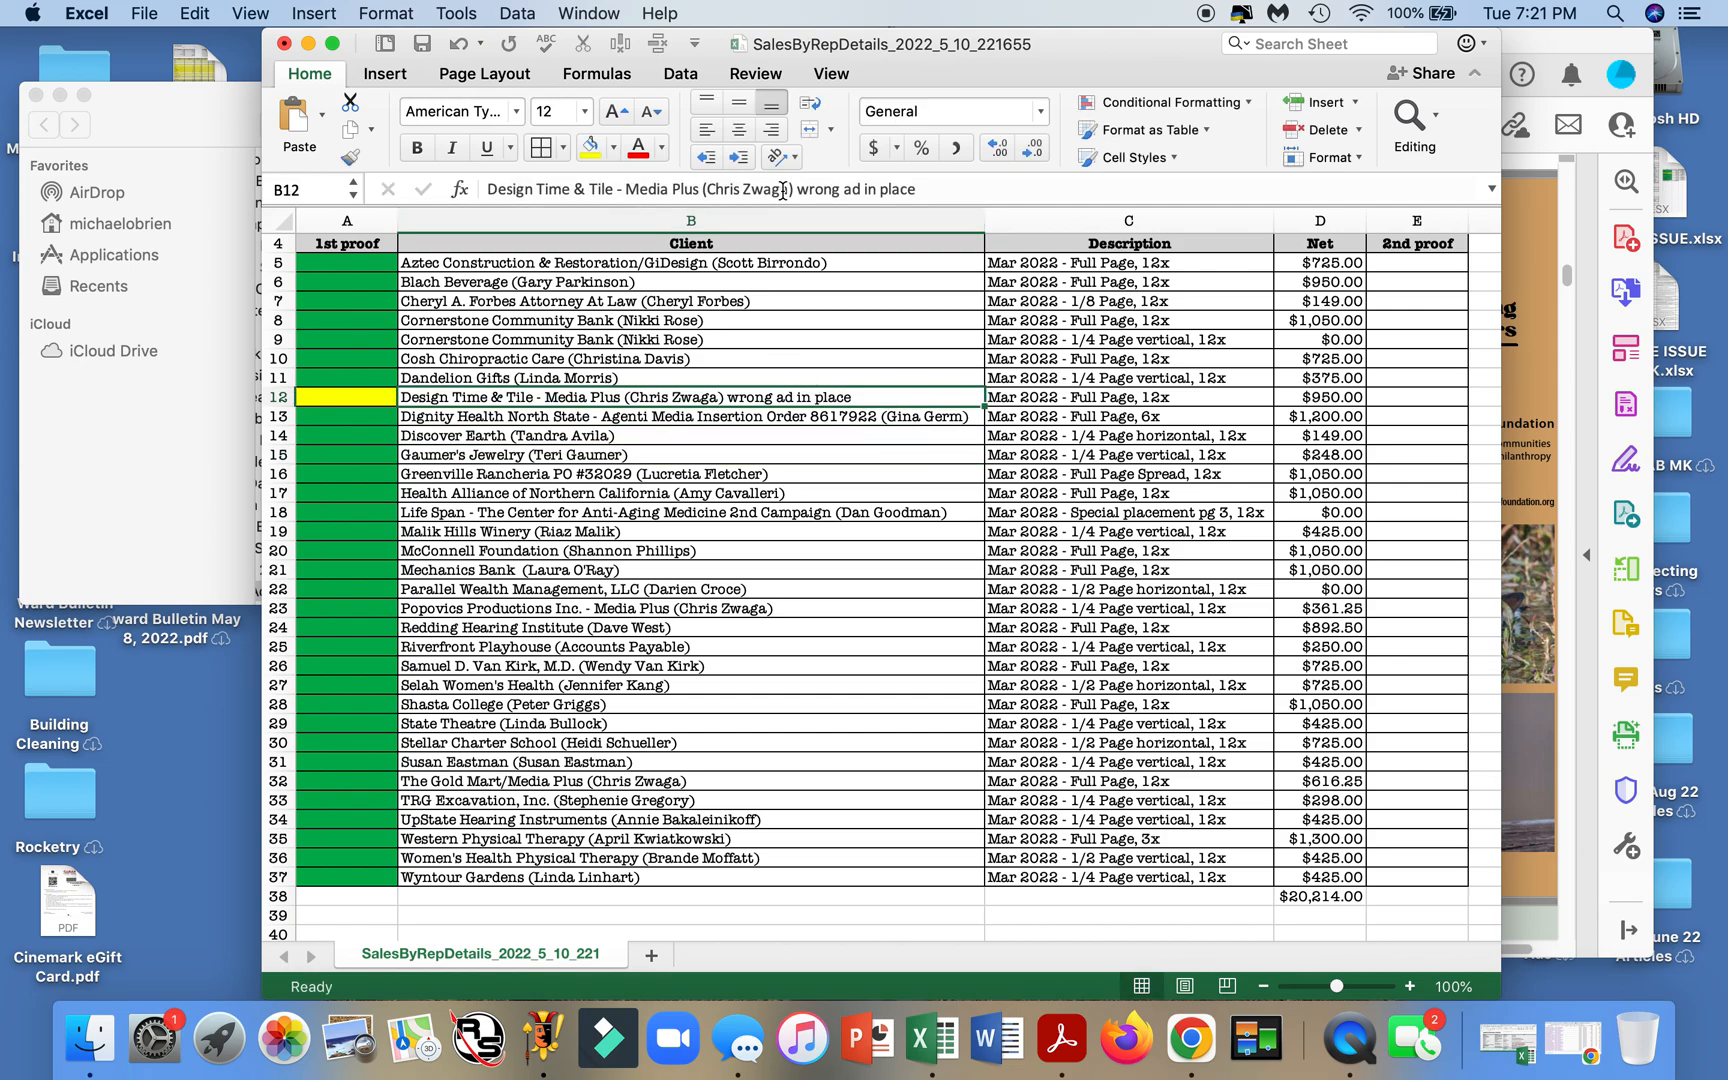
pyautogui.moveTo(797, 189); pyautogui.dragTo(918, 189)
pyautogui.click(638, 148)
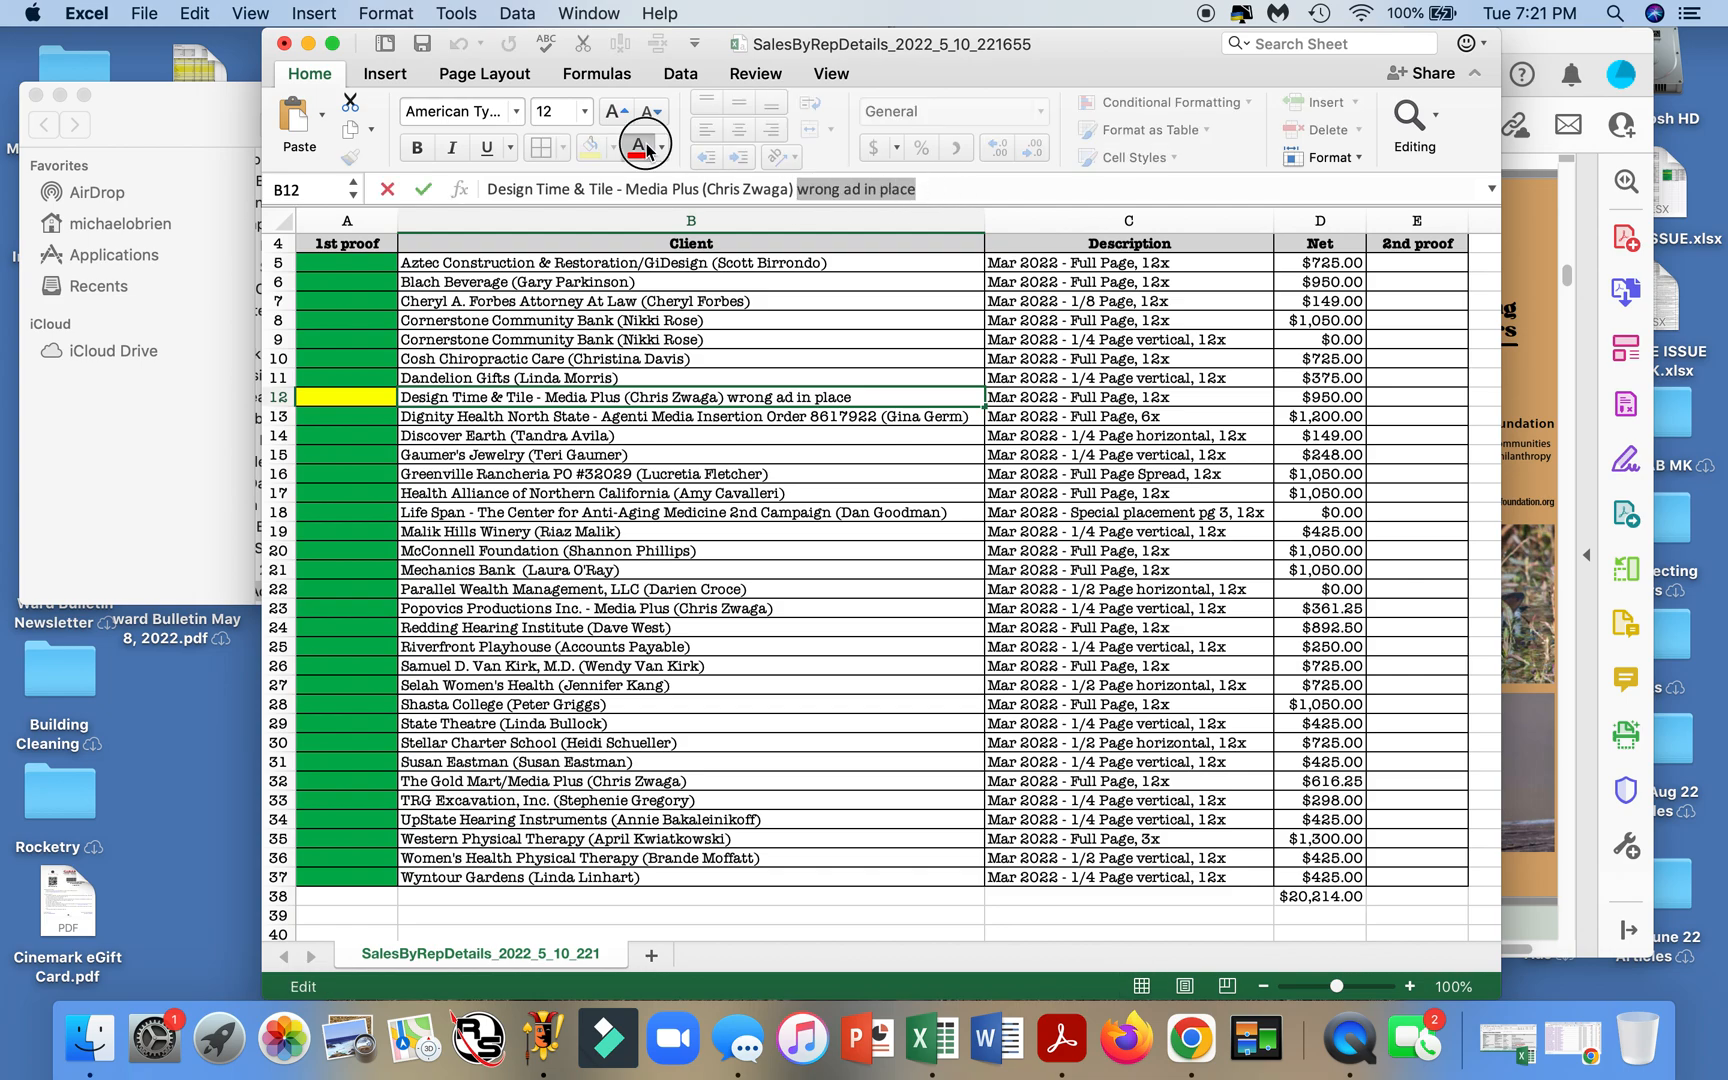
pyautogui.click(417, 148)
pyautogui.click(696, 470)
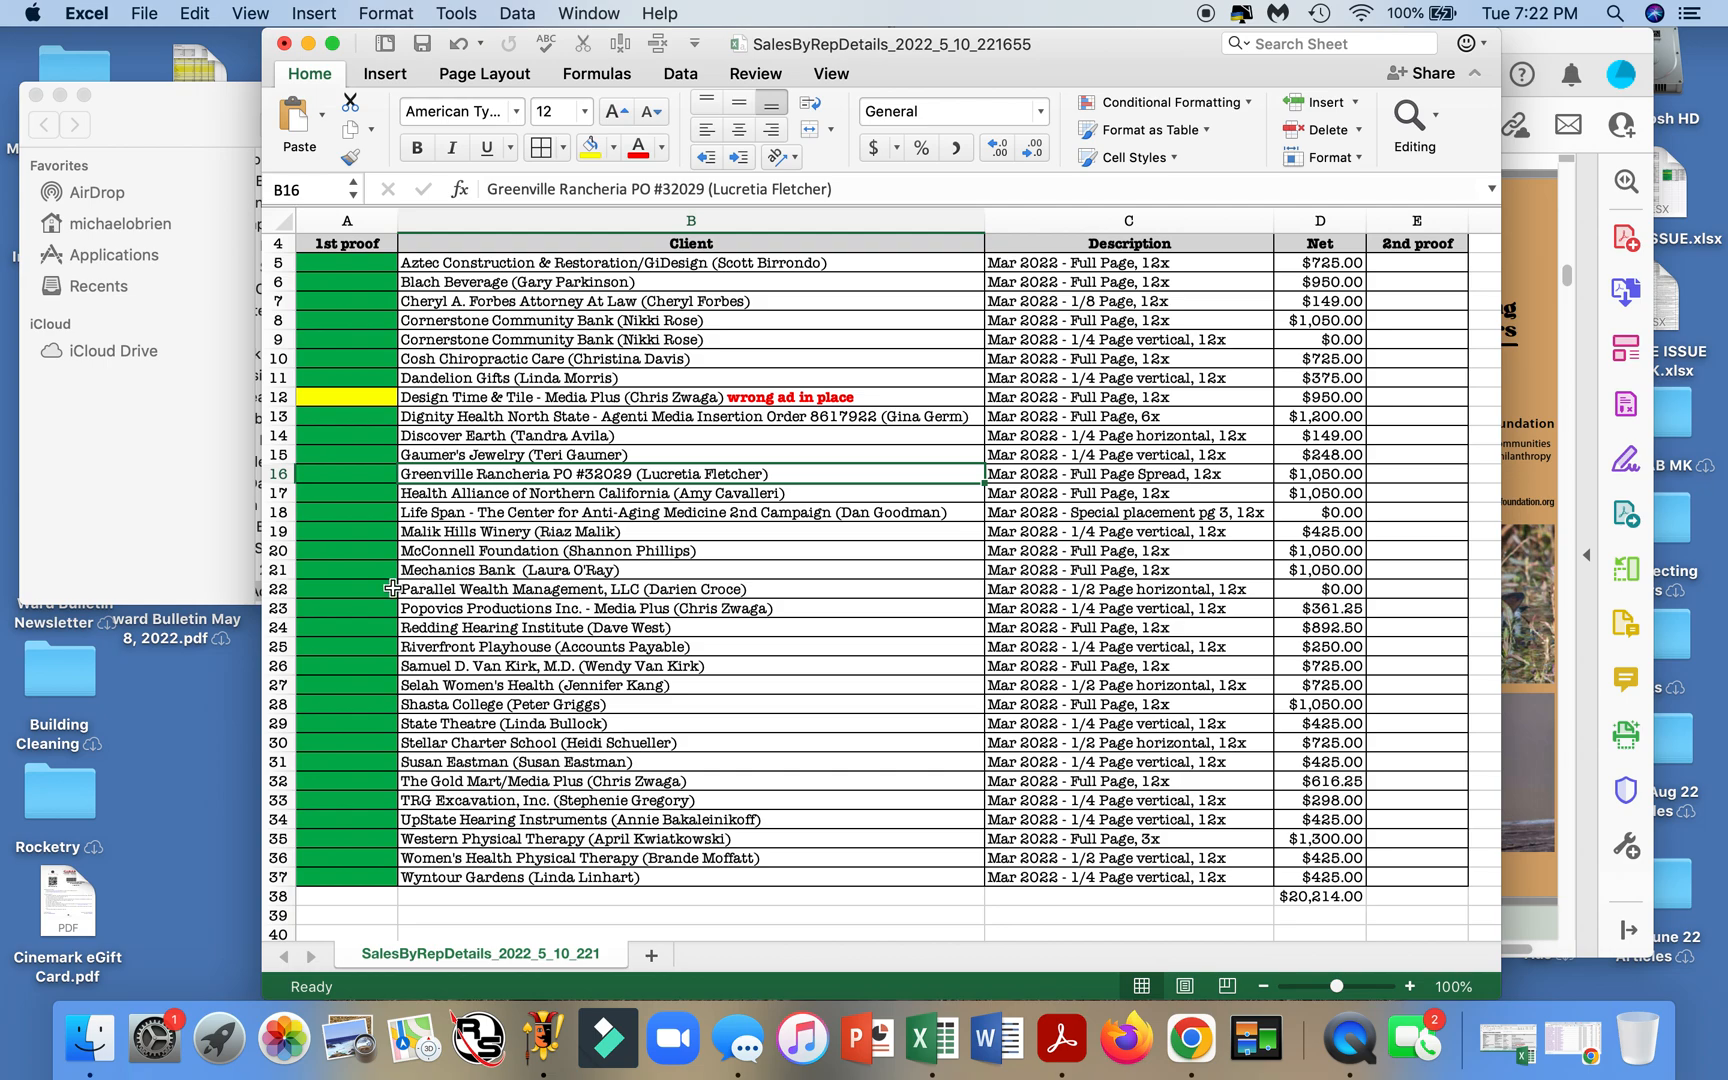
# - Fill the Mechanics Bank 1st proof cell, A21, with red
pyautogui.click(361, 570)
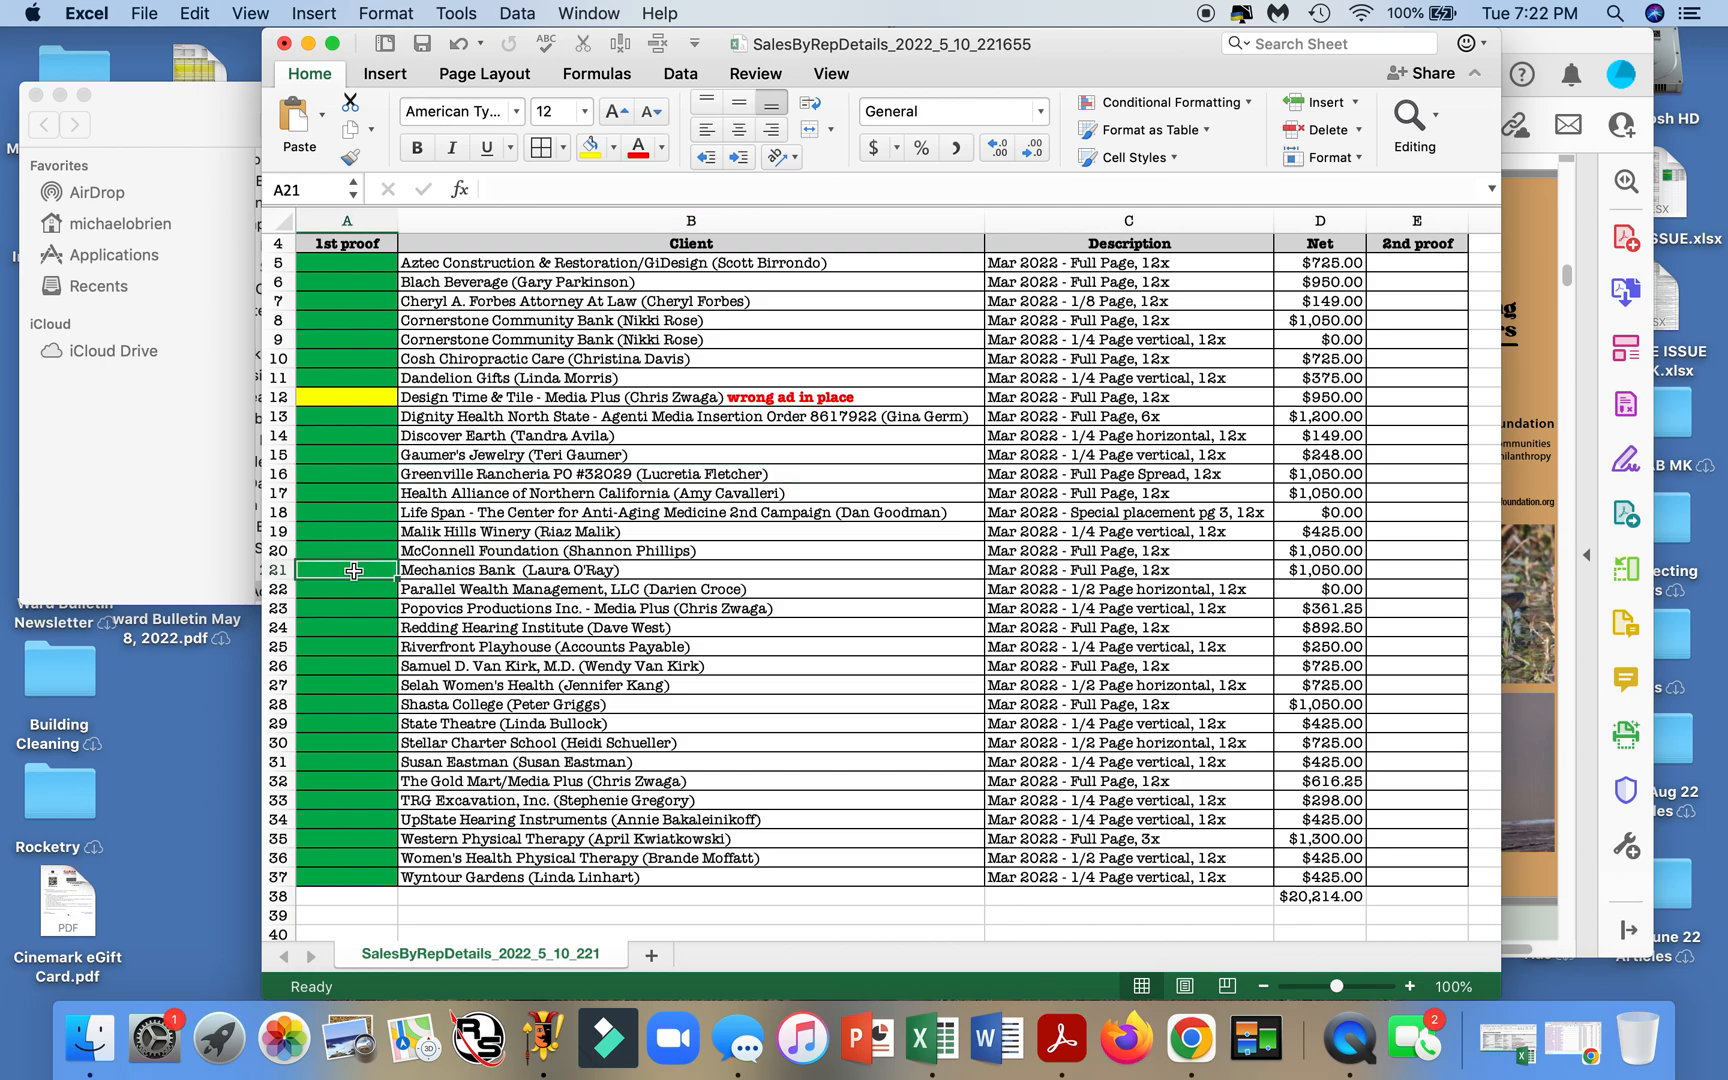
pyautogui.click(615, 150)
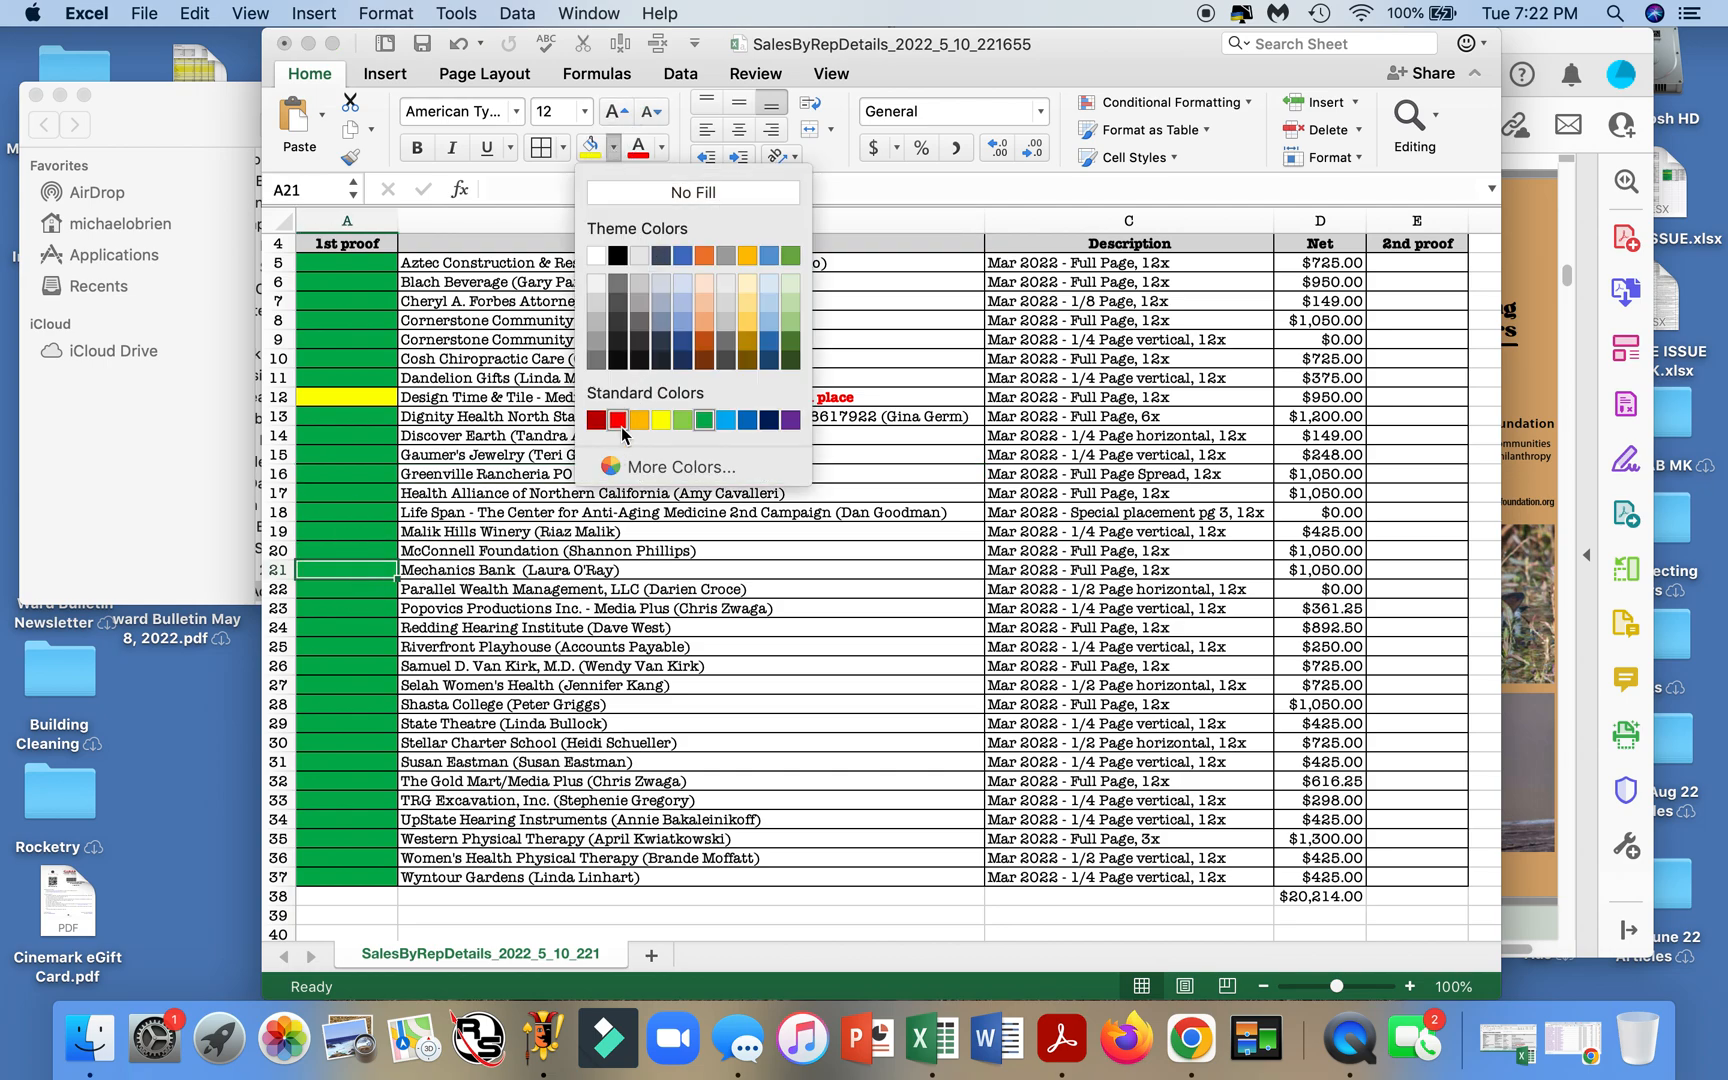
pyautogui.click(618, 420)
pyautogui.scroll(-2, 1490, 390)
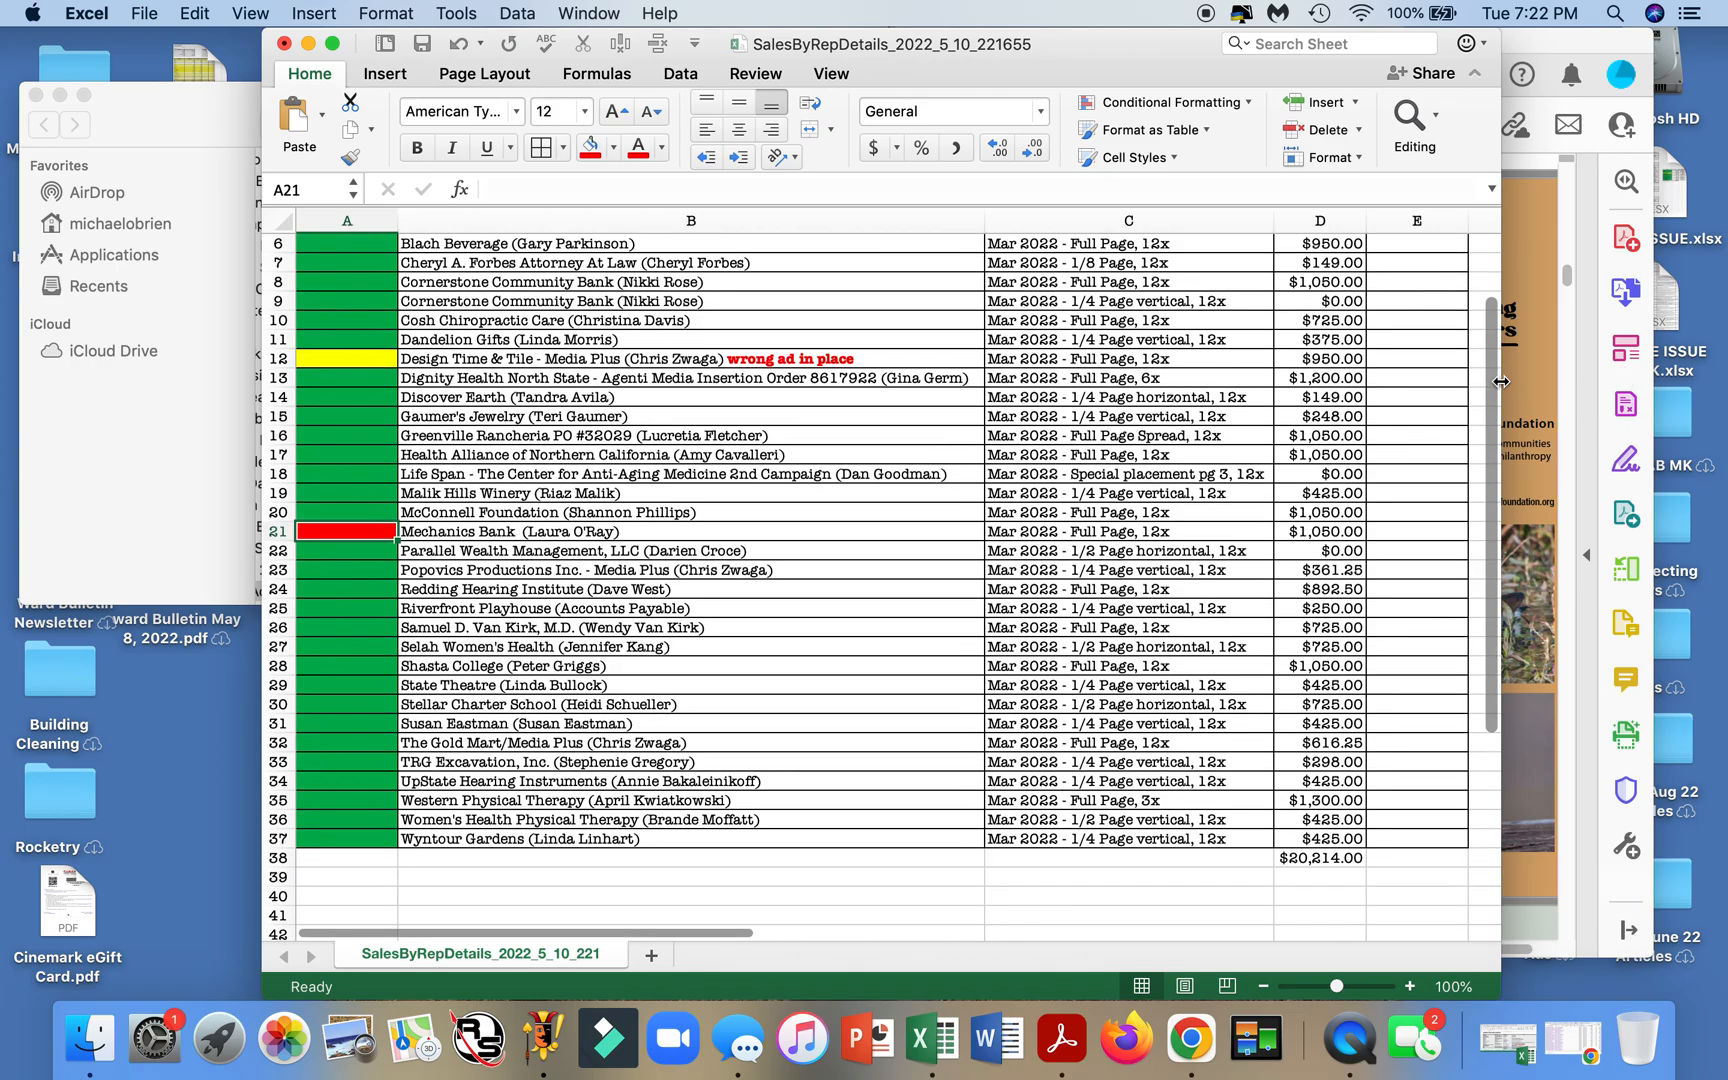
# - Glance through the magazine PDF, return to Excel and append "AD MISSING" to the Mechanics Bank client entry in B21
pyautogui.click(1519, 387)
pyautogui.scroll(-10, 1230, 450)
pyautogui.scroll(10, 1230, 451)
pyautogui.click(363, 636)
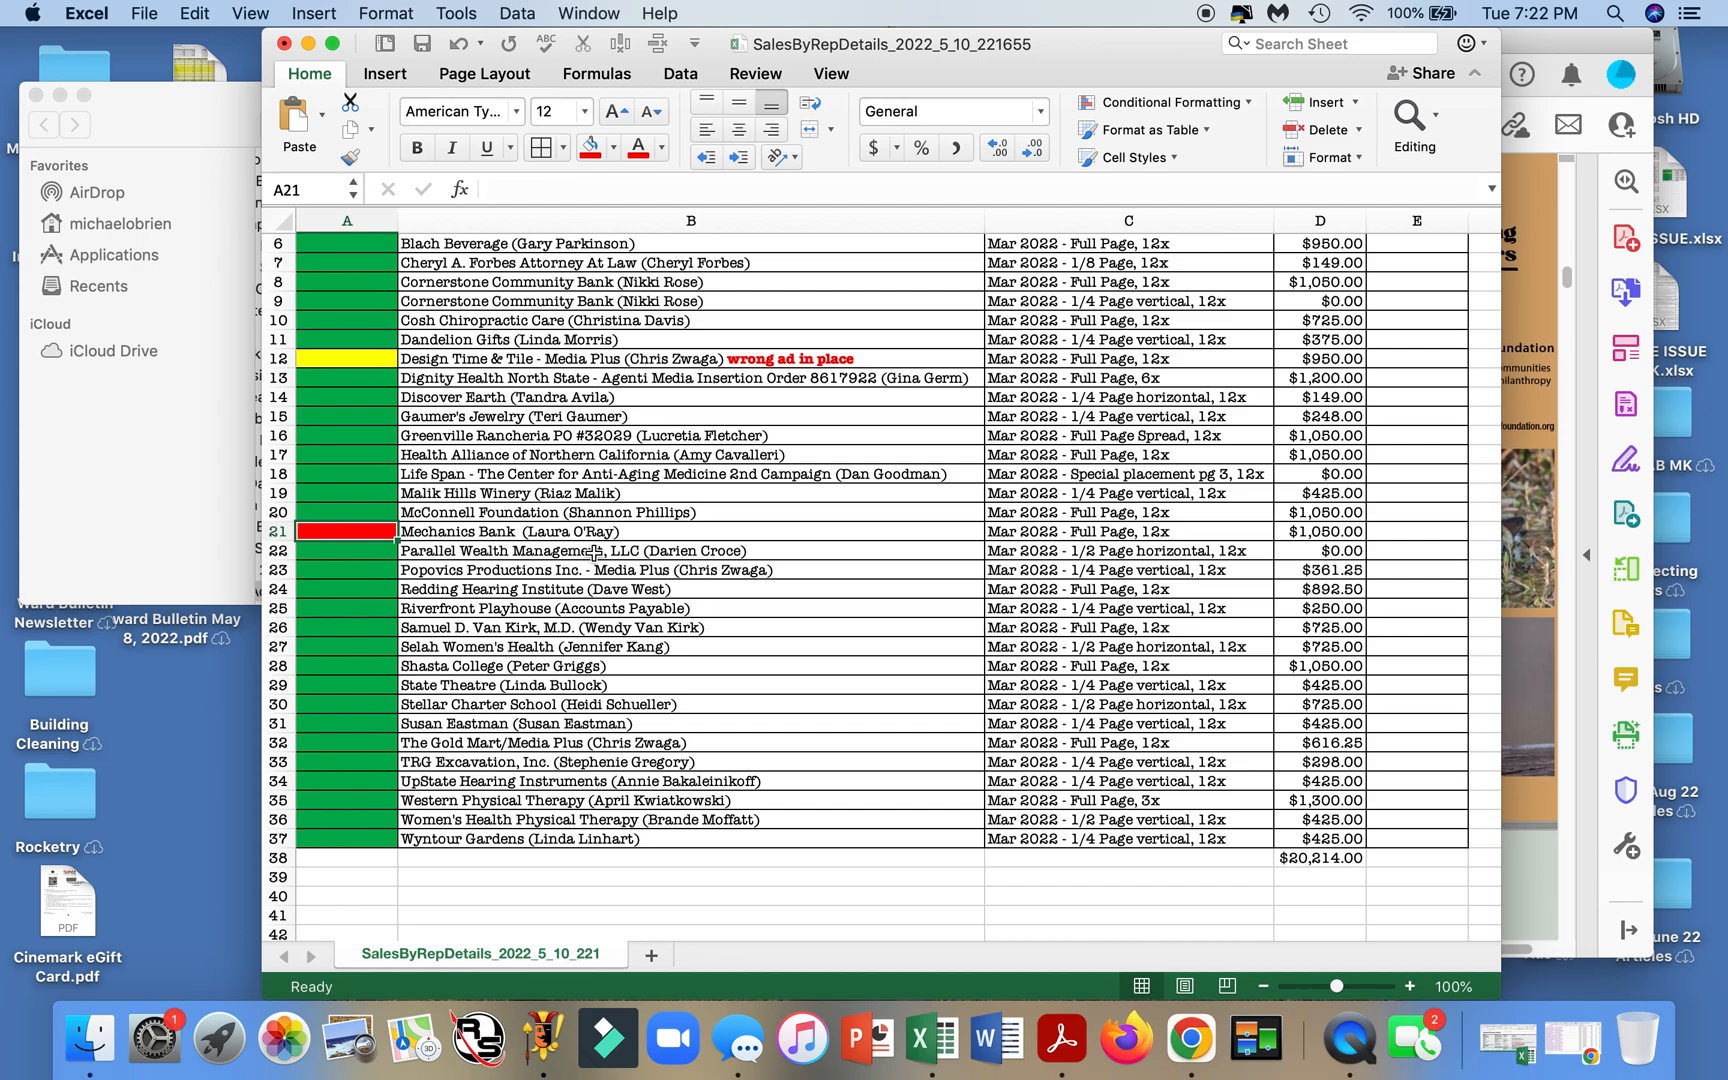
pyautogui.doubleClick(660, 531)
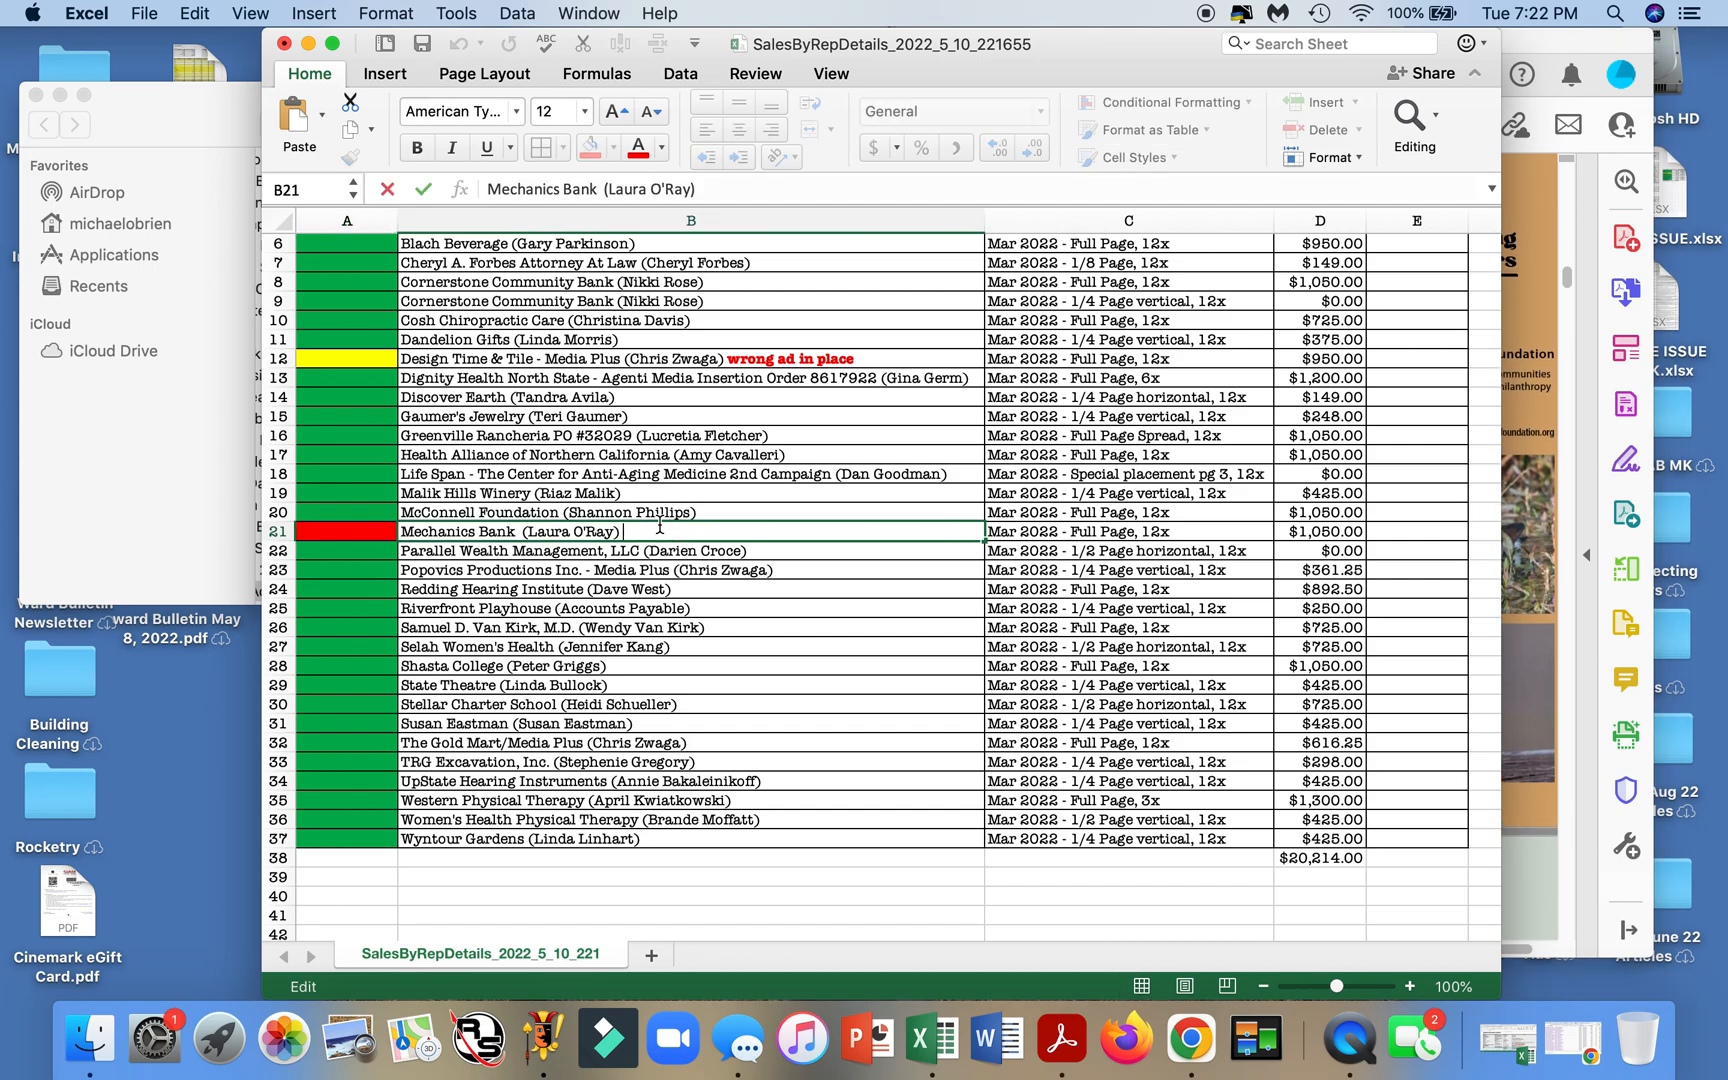
pyautogui.write('MISSING')
pyautogui.click(685, 585)
# - Make only the note "AD MISSING" in B21 bold and red
pyautogui.click(632, 530)
pyautogui.moveTo(699, 189); pyautogui.dragTo(899, 185)
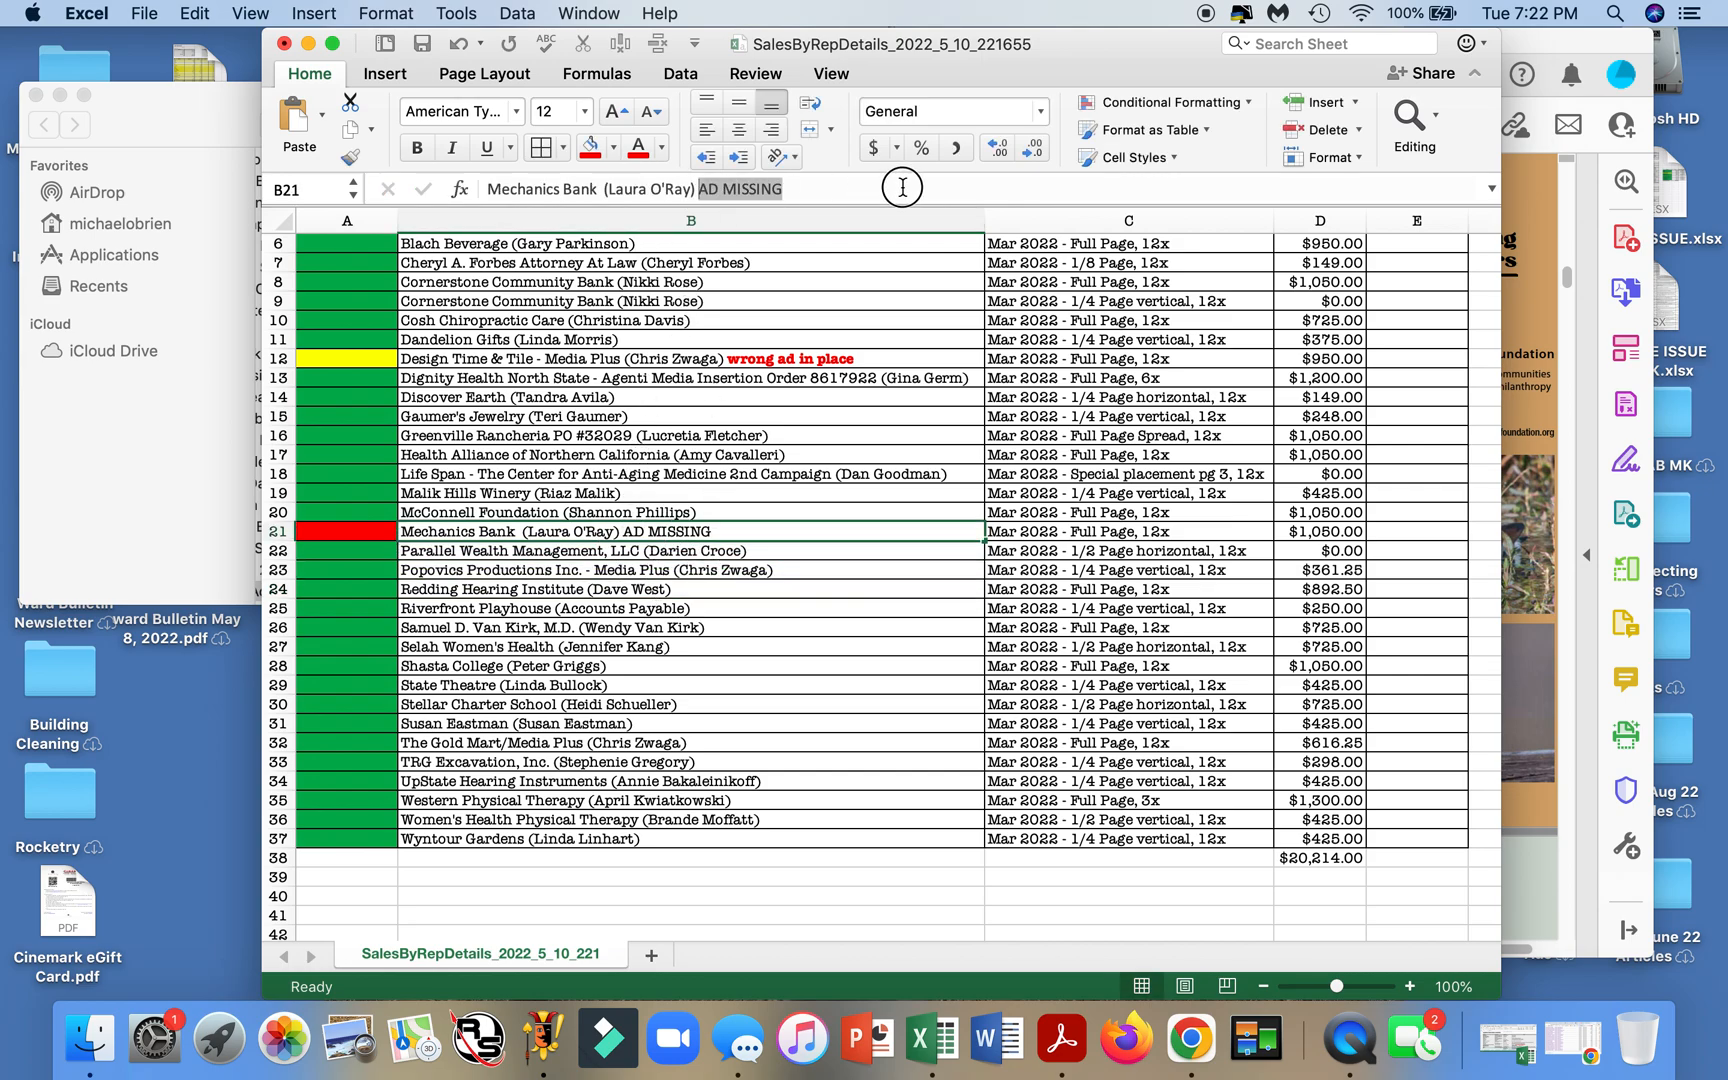
pyautogui.click(418, 150)
pyautogui.click(638, 150)
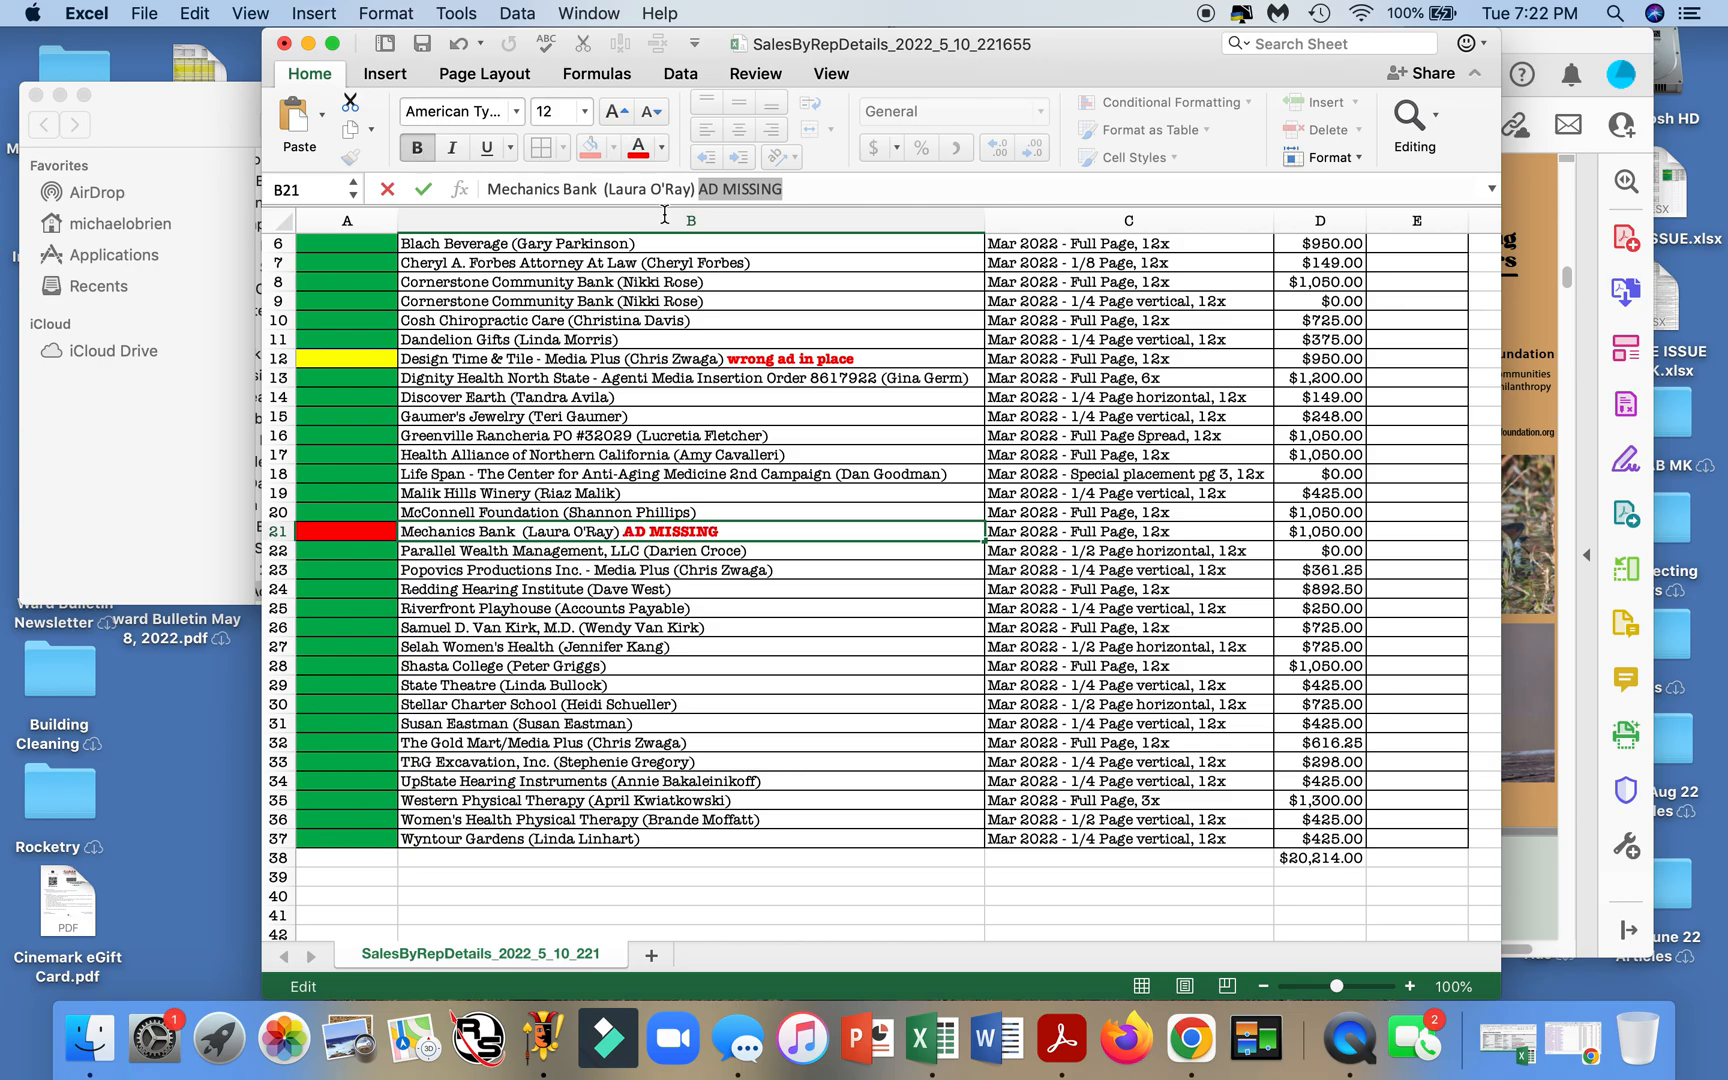
pyautogui.click(771, 601)
# - Review the marked rows of the proof sheet and switch back to page 6 of the magazine PDF in Acrobat
pyautogui.scroll(5, 585, 750)
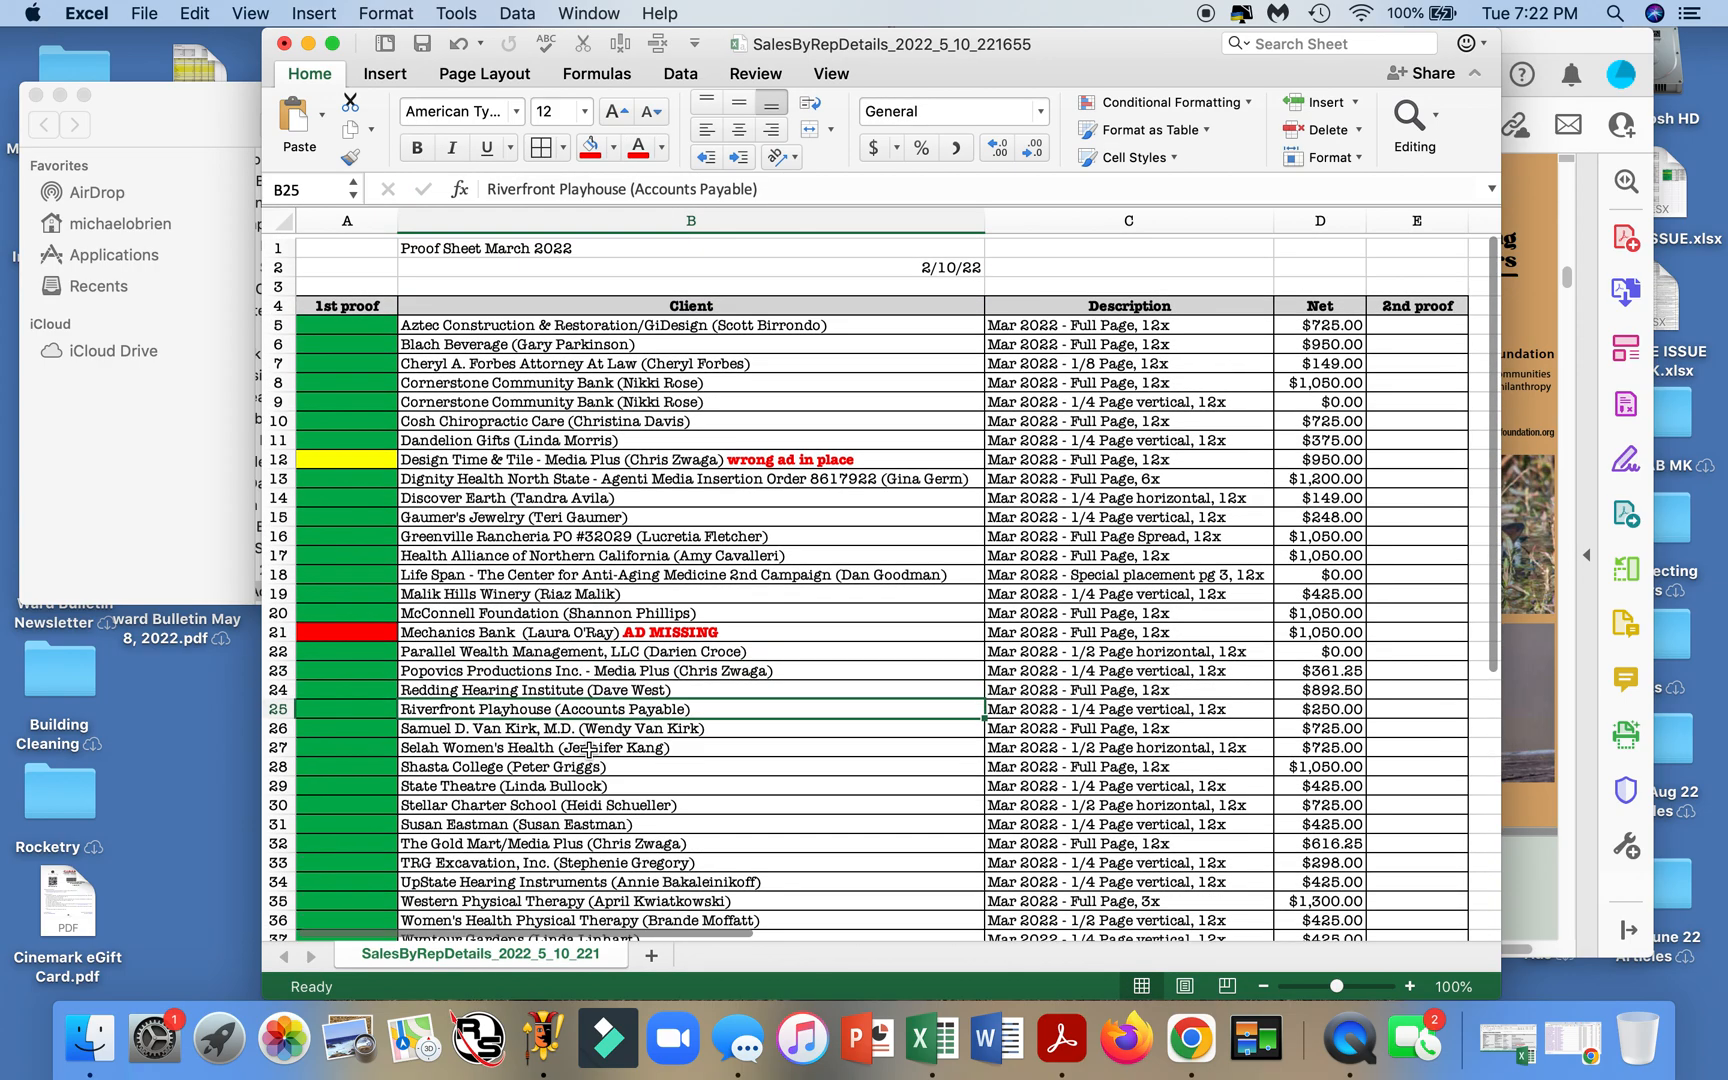
pyautogui.scroll(-5, 590, 748)
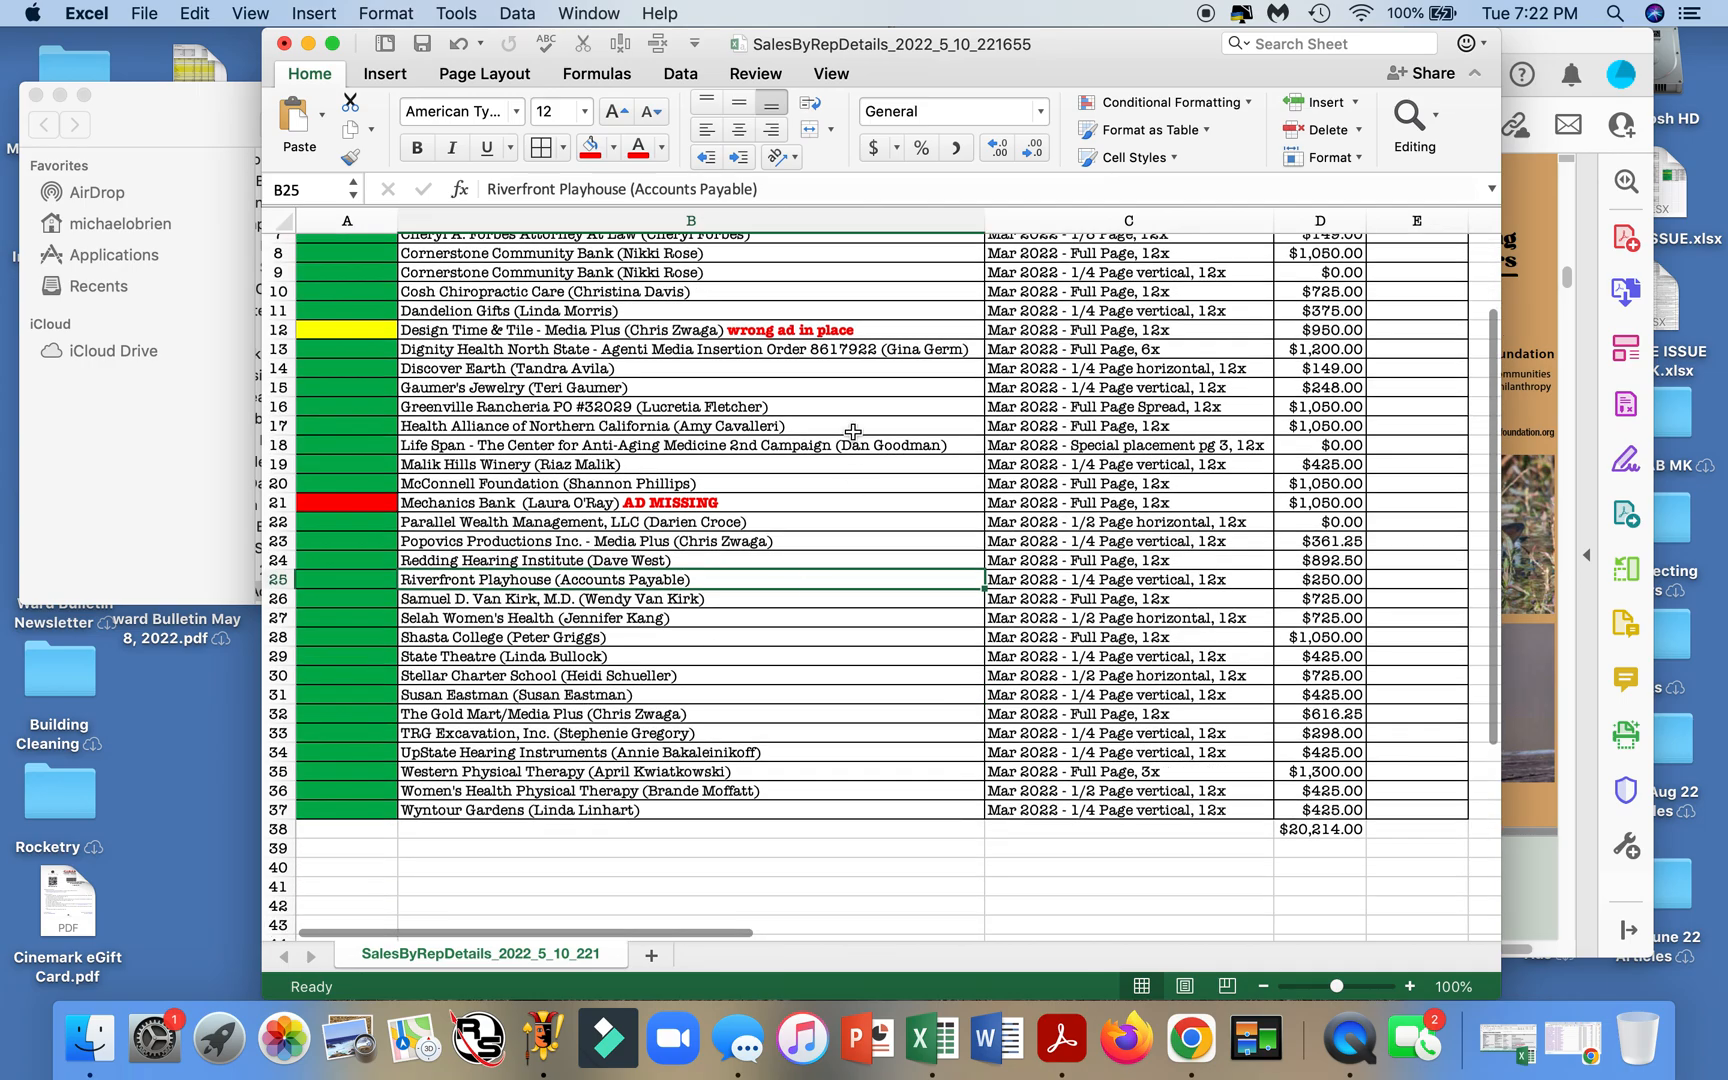
pyautogui.scroll(5, 760, 410)
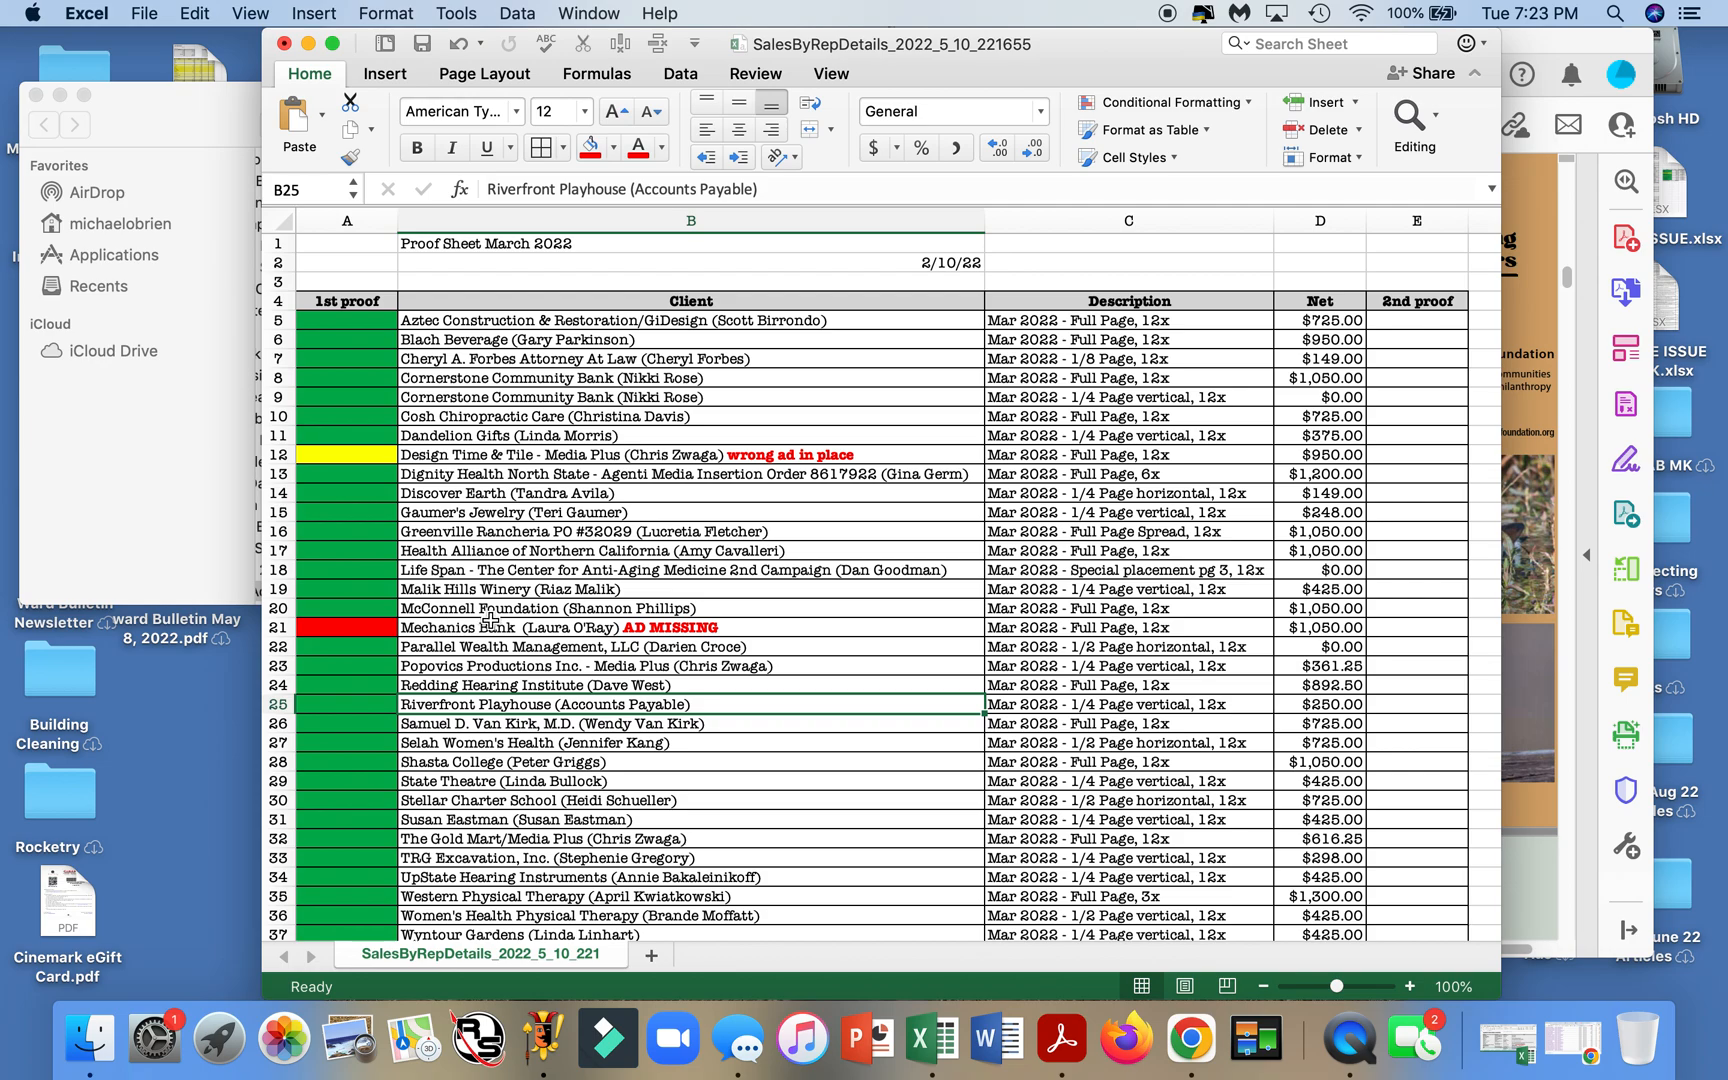
pyautogui.scroll(-5, 1300, 517)
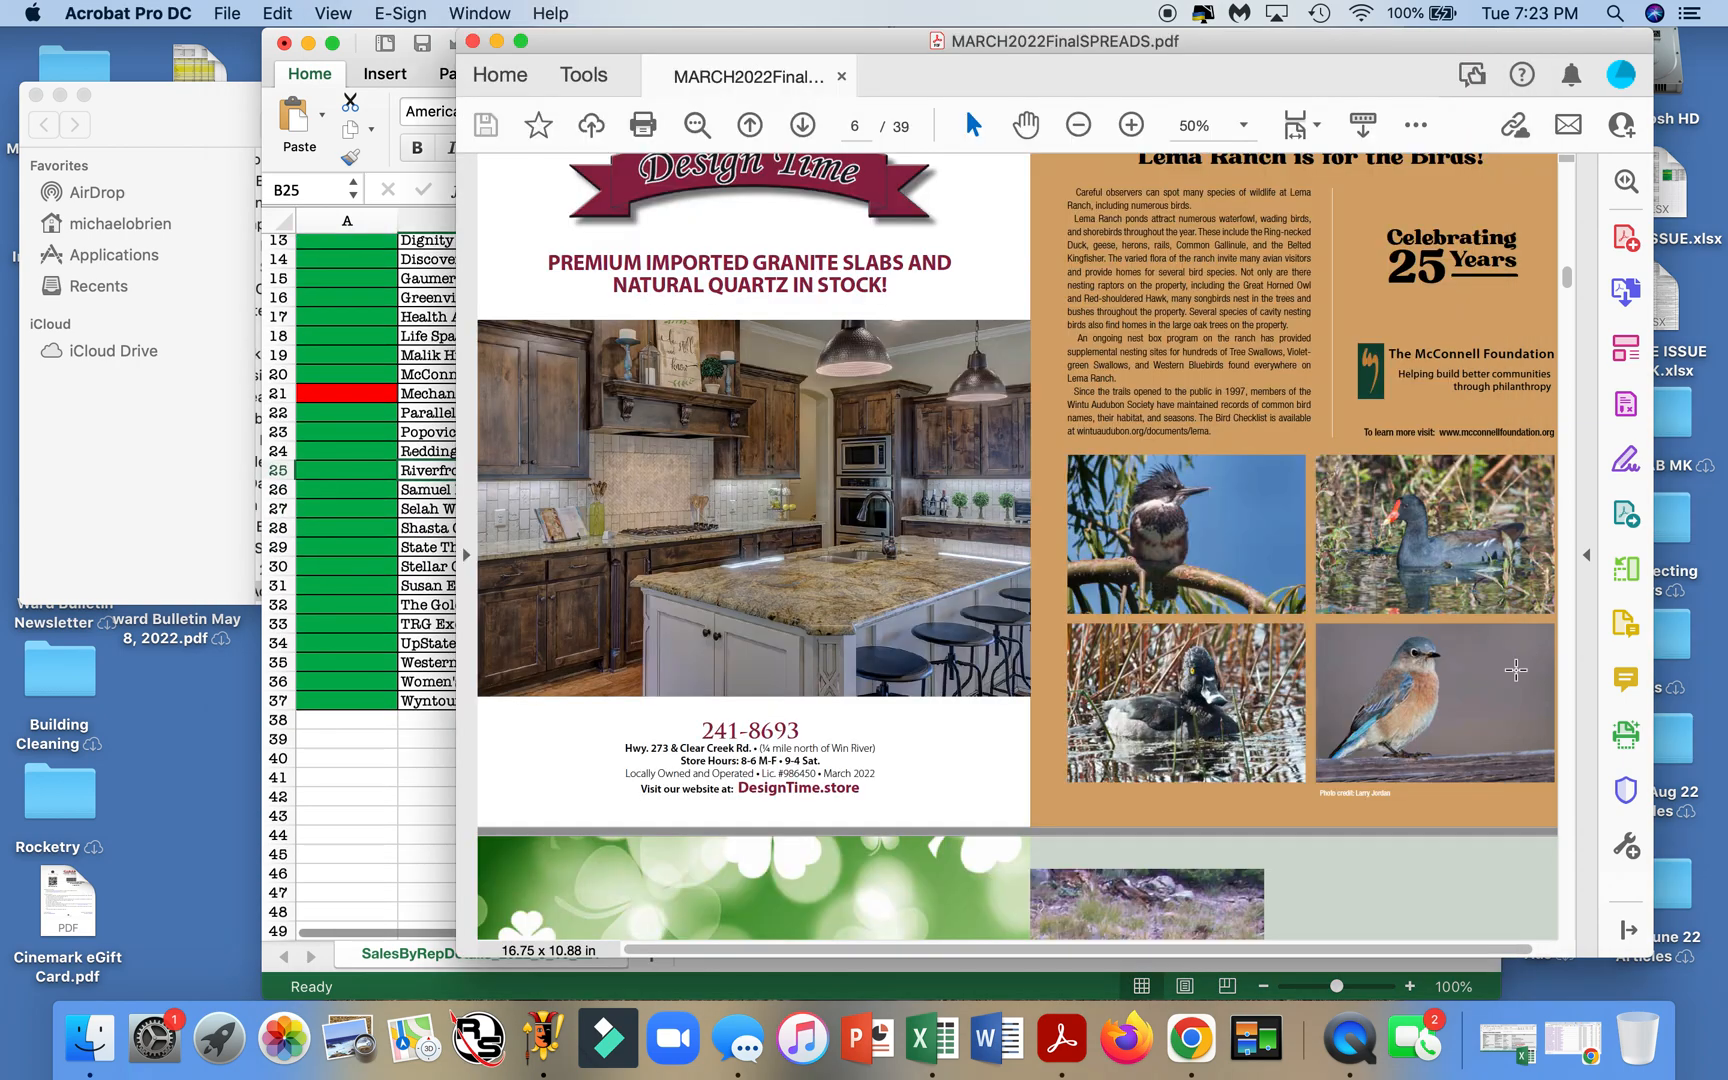
pyautogui.click(1522, 676)
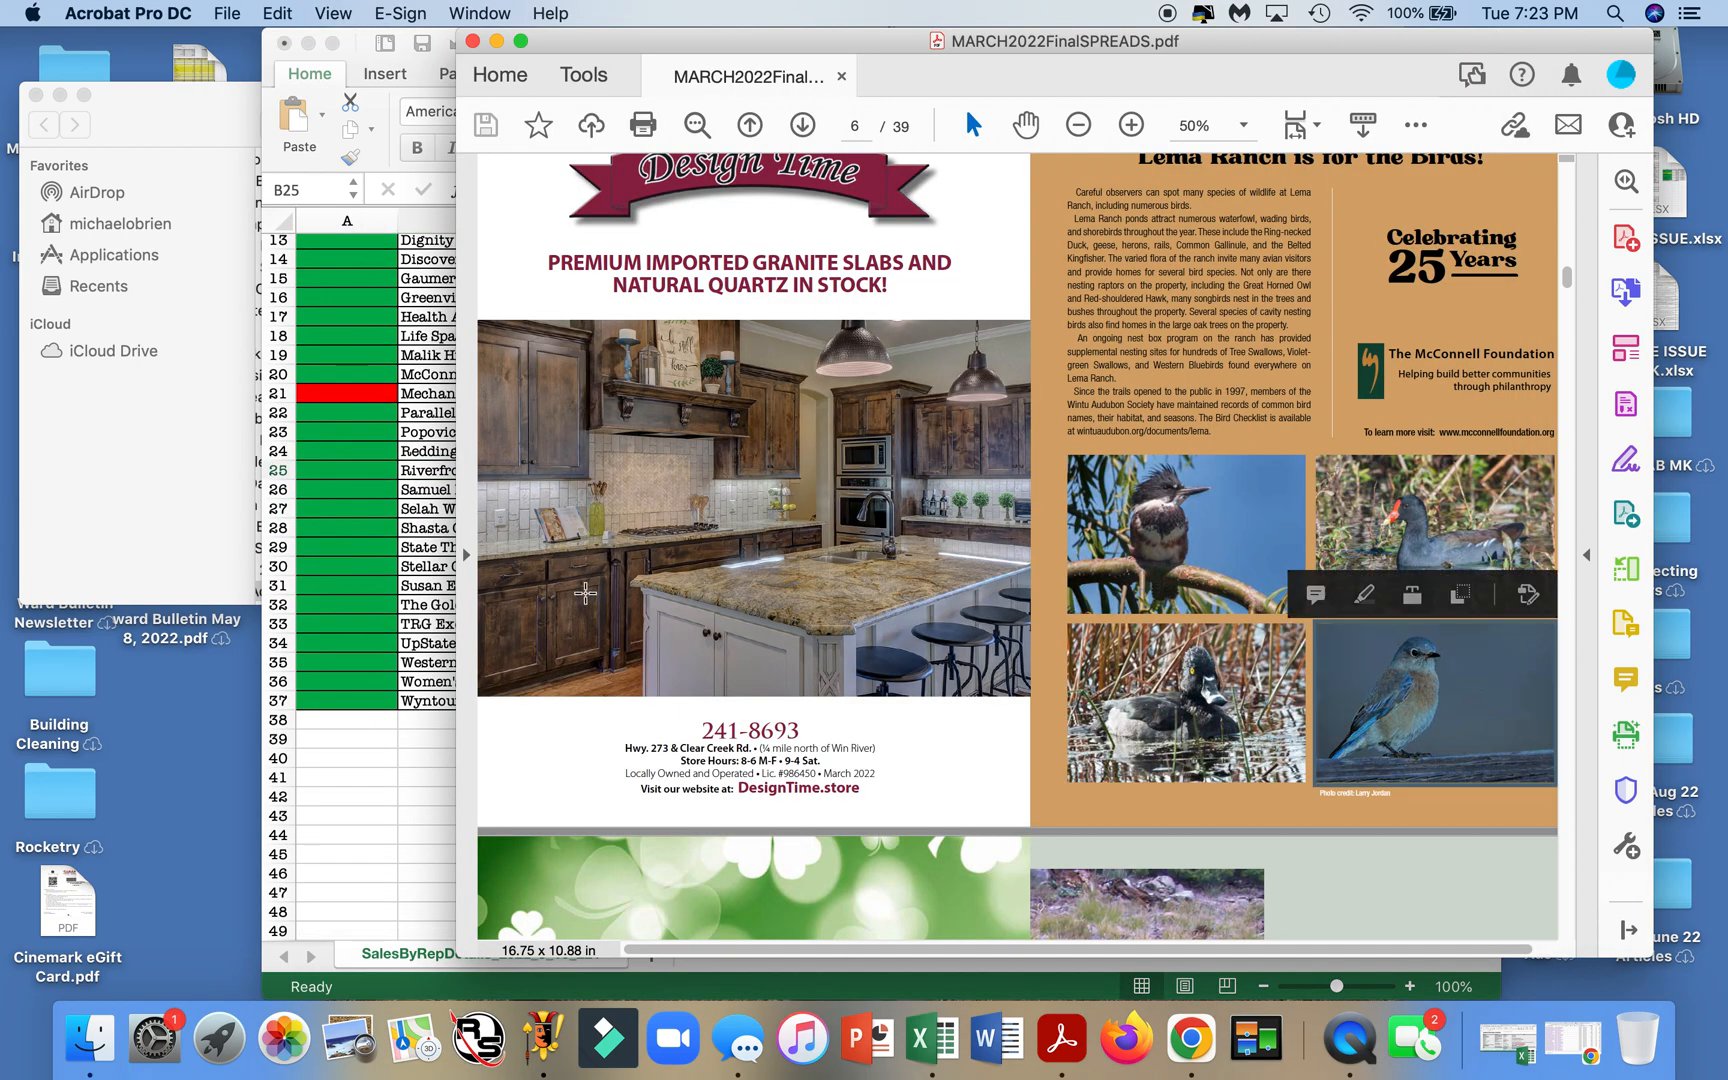